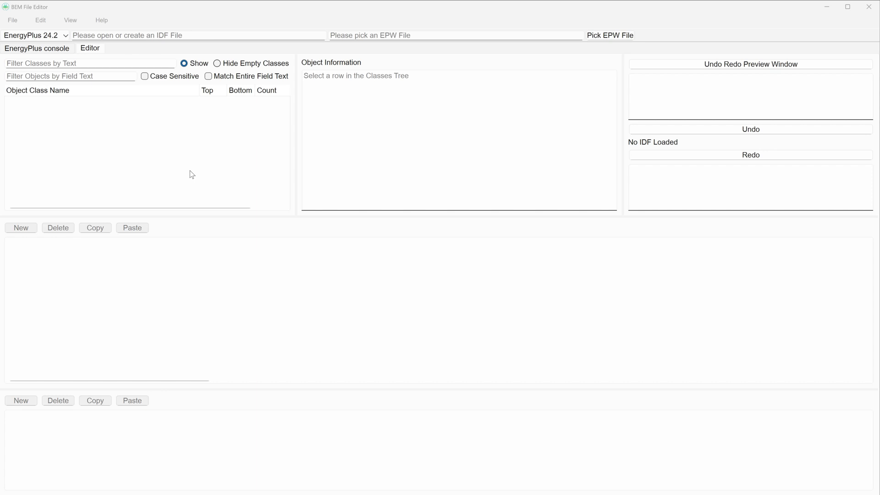
# Open the BEM File Editor GitHub repository, then review the licenses and downloads sections on the BEM Instructionals website.
pyautogui.click(101, 20)
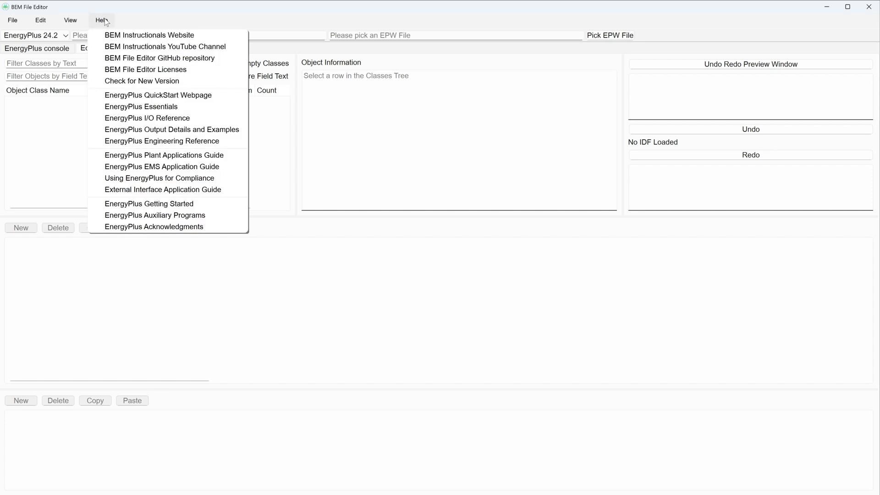
pyautogui.click(128, 60)
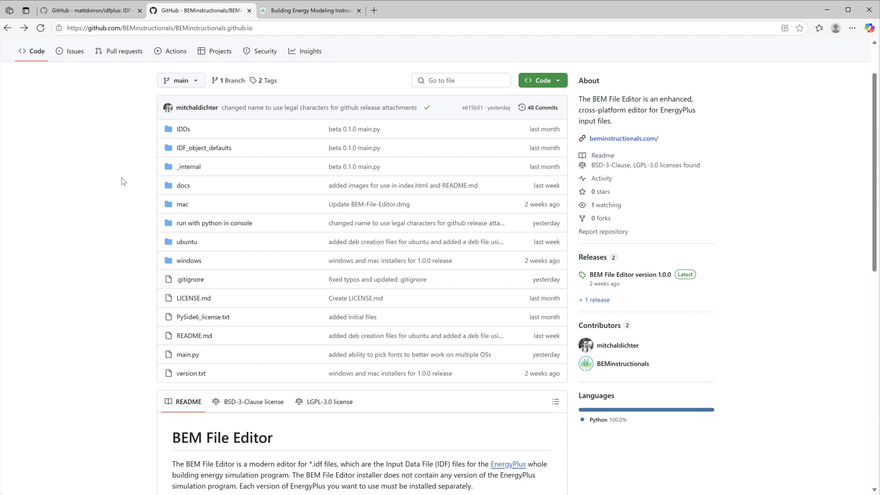
pyautogui.click(282, 14)
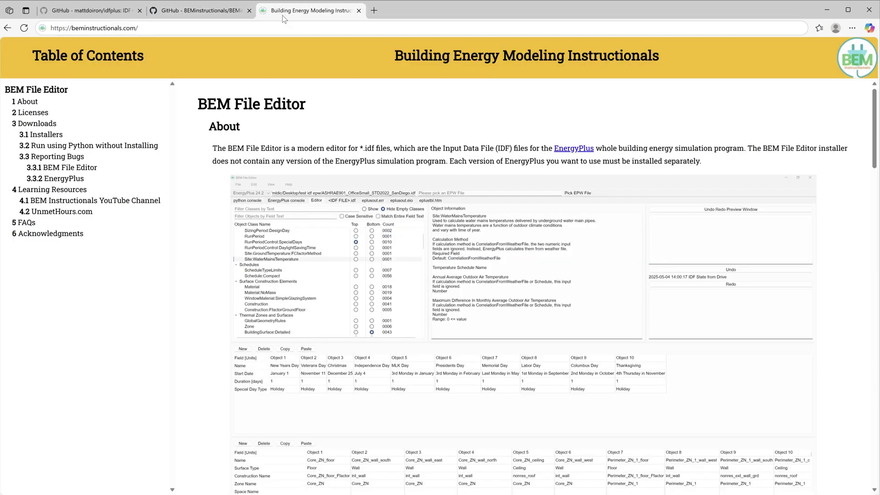
pyautogui.scroll(-7, 212, 200)
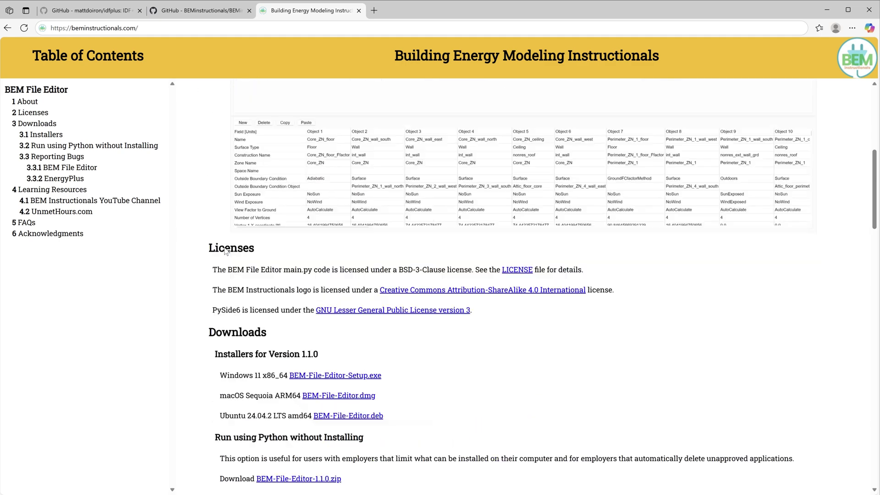
pyautogui.scroll(-1, 191, 296)
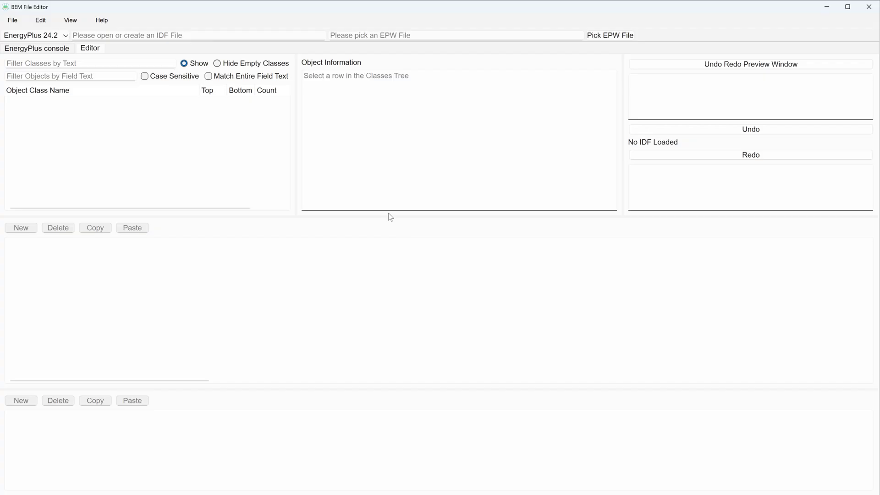
# Minimize the editor and browser windows and open the extracted BEM-File-Editor-1.1.0 folder on the desktop.
pyautogui.click(827, 9)
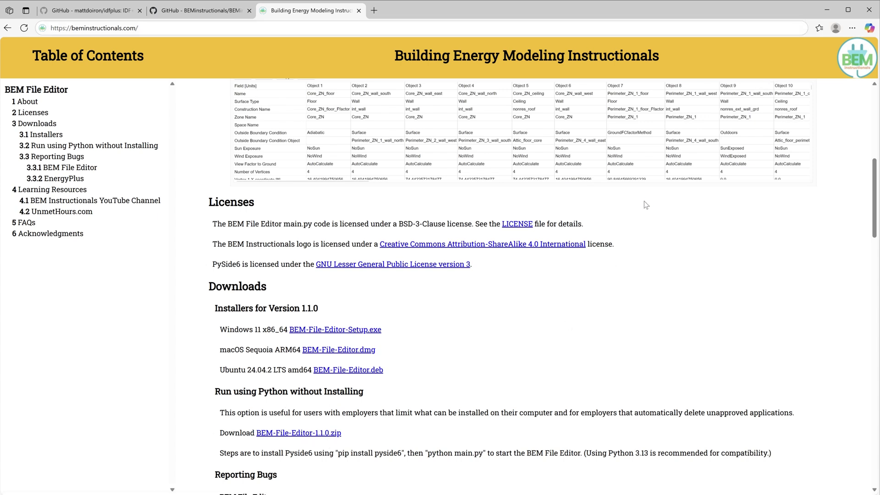
pyautogui.click(827, 10)
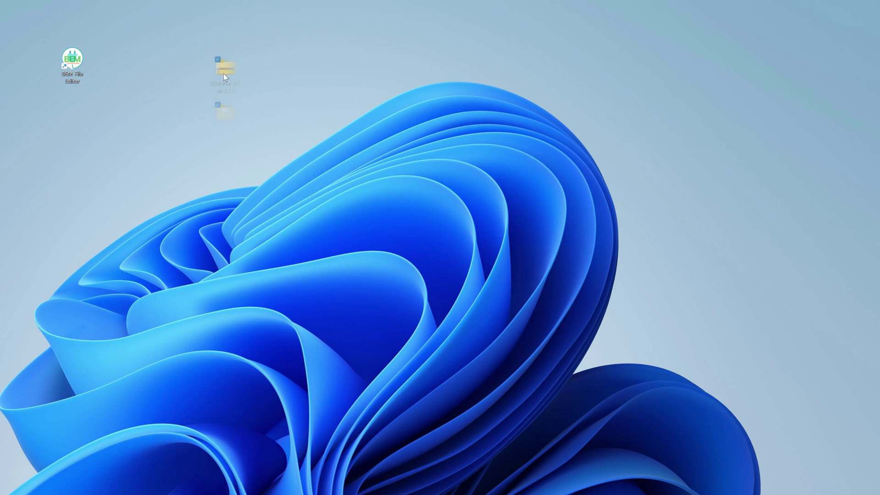
pyautogui.click(245, 100)
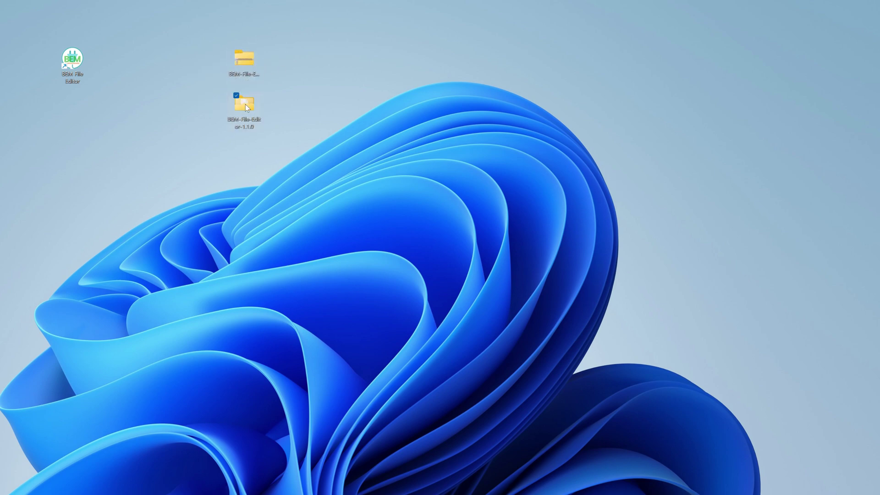
pyautogui.doubleClick(245, 104)
pyautogui.moveTo(335, 153); pyautogui.dragTo(359, 148)
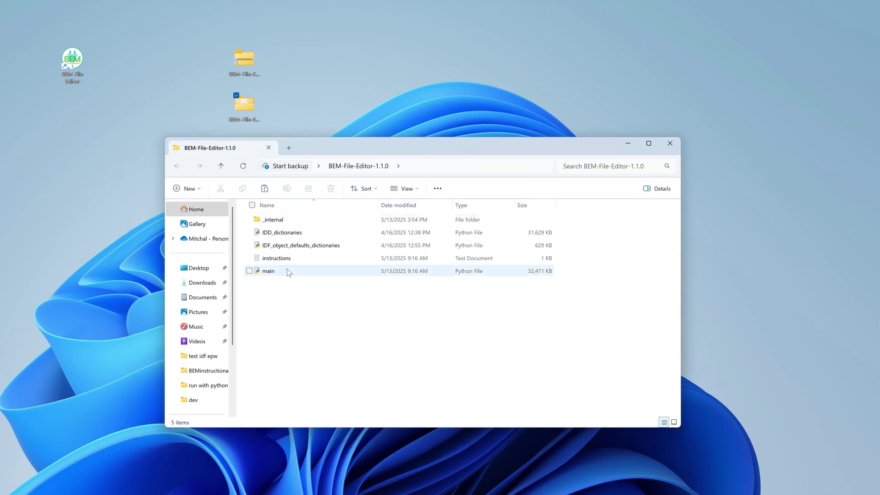
# Start a command prompt (cmd) in the BEM-File-Editor-1.1.0 folder and place its window over the folder's file list.
pyautogui.click(487, 167)
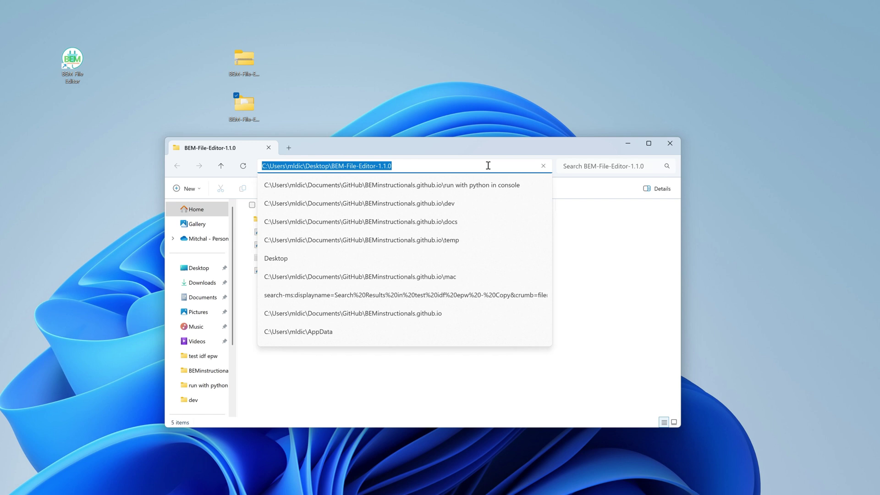
pyautogui.write('cmd')
pyautogui.press('Return')
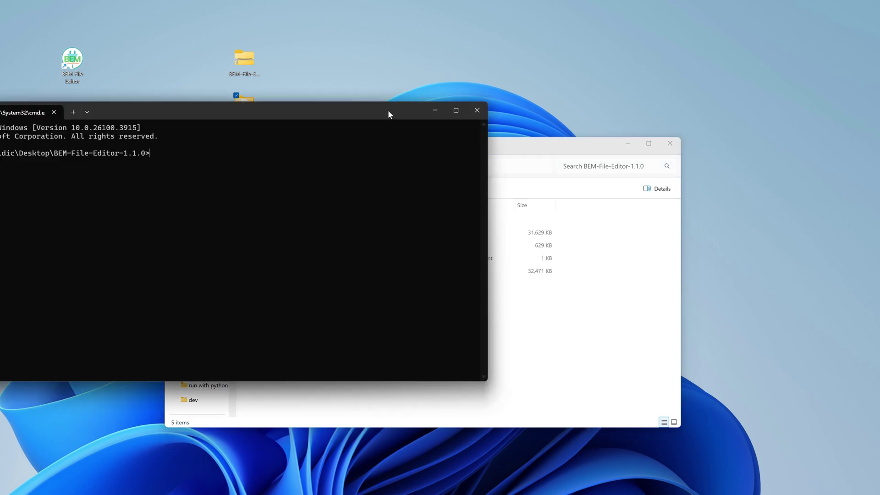
pyautogui.moveTo(388, 110); pyautogui.dragTo(612, 210)
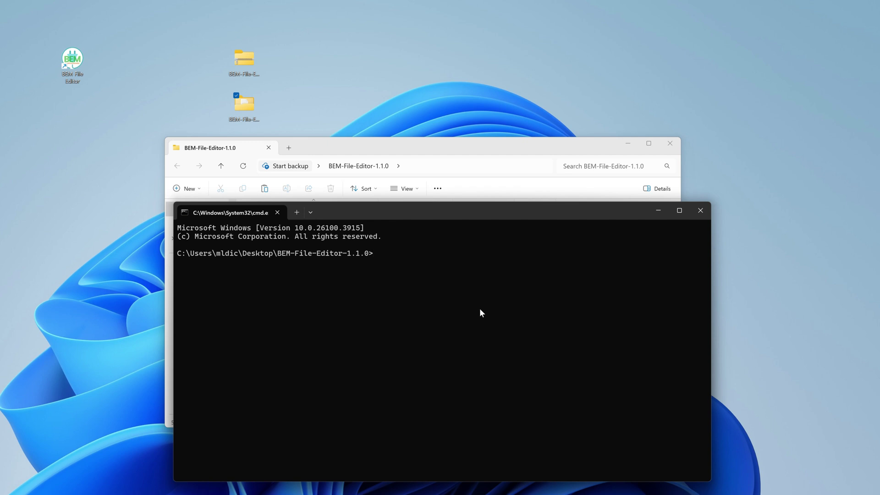
# Check the Python version with "python --version" and run "pip install pyside6" in the command prompt.
pyautogui.write('python --version')
pyautogui.press('Return')
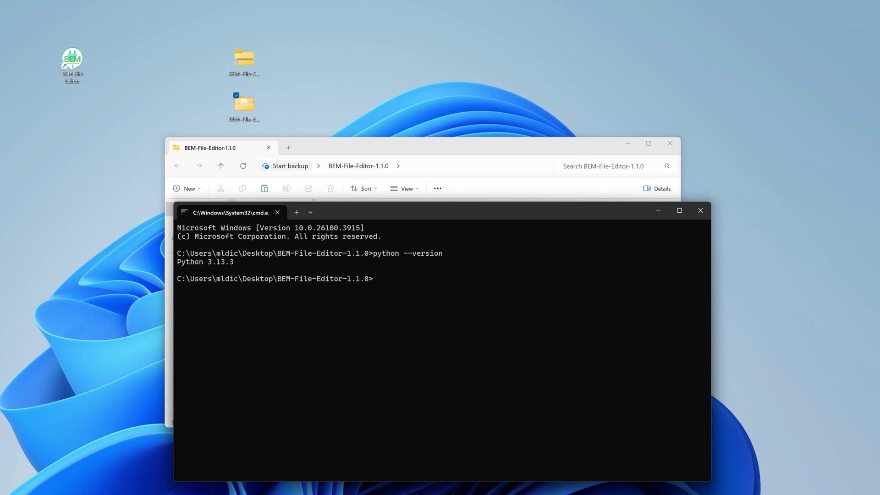
pyautogui.write('pip install pyside6')
pyautogui.press('Return')
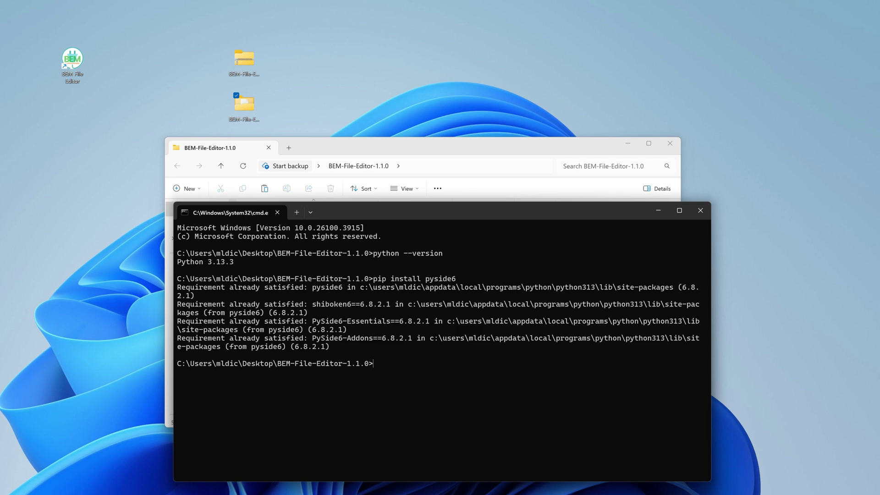
# Launch the BEM File Editor from the command prompt with "python main.py".
pyautogui.write('python mi')
pyautogui.press('BackSpace')
pyautogui.write('ain.py')
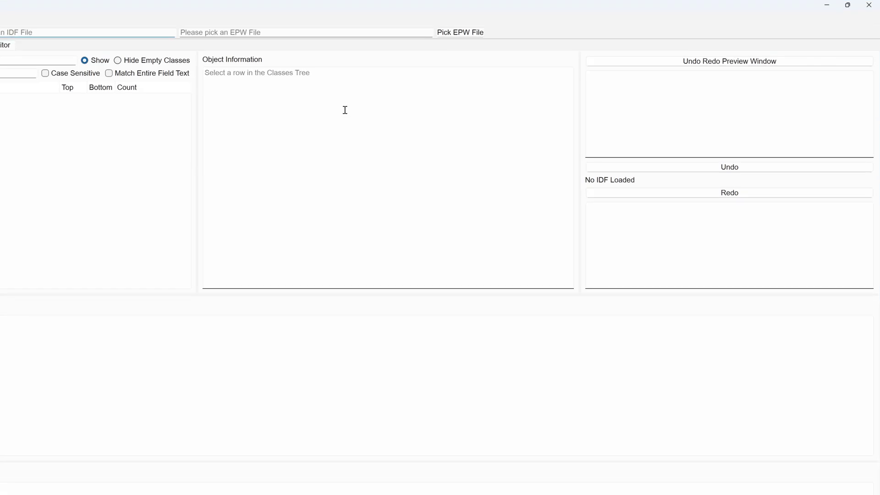
# Restore the editor window from full screen, widen it on both sides and close it.
pyautogui.moveTo(321, 6); pyautogui.dragTo(423, 23)
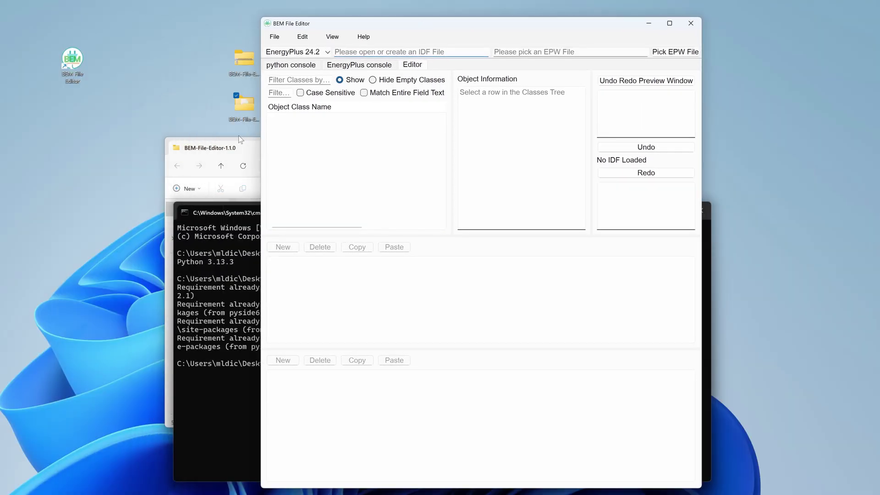
pyautogui.moveTo(261, 129); pyautogui.dragTo(48, 133)
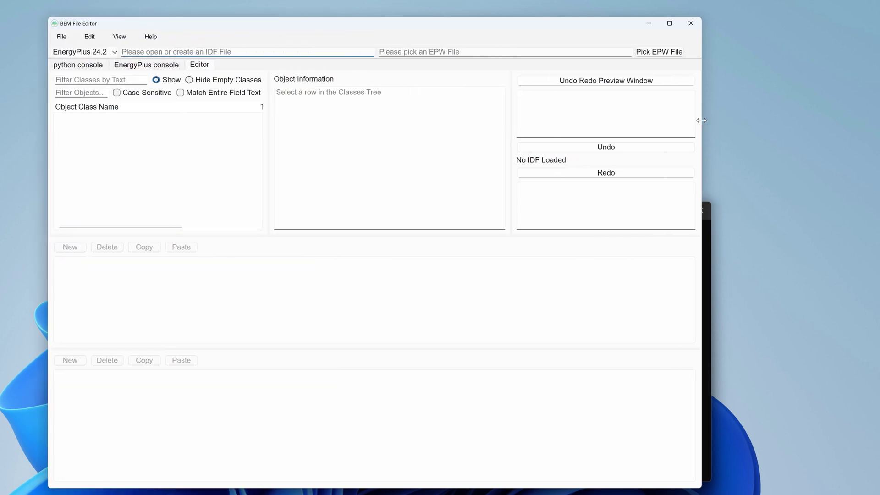
pyautogui.moveTo(702, 108); pyautogui.dragTo(811, 116)
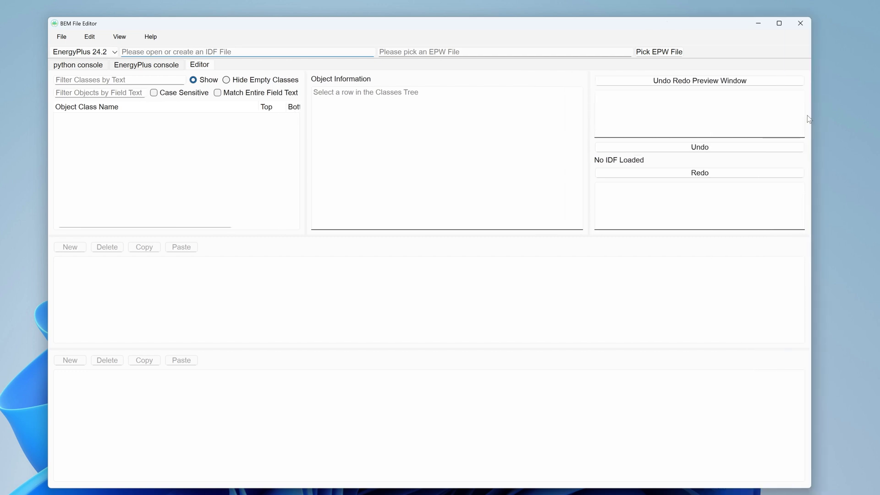
pyautogui.click(800, 23)
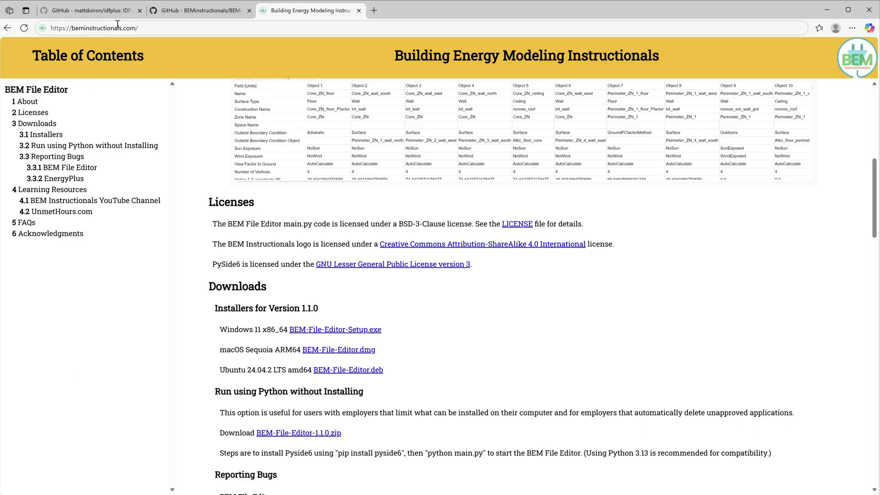
# Switch to the browser and look through the idfplus repository page on GitHub.
pyautogui.click(90, 10)
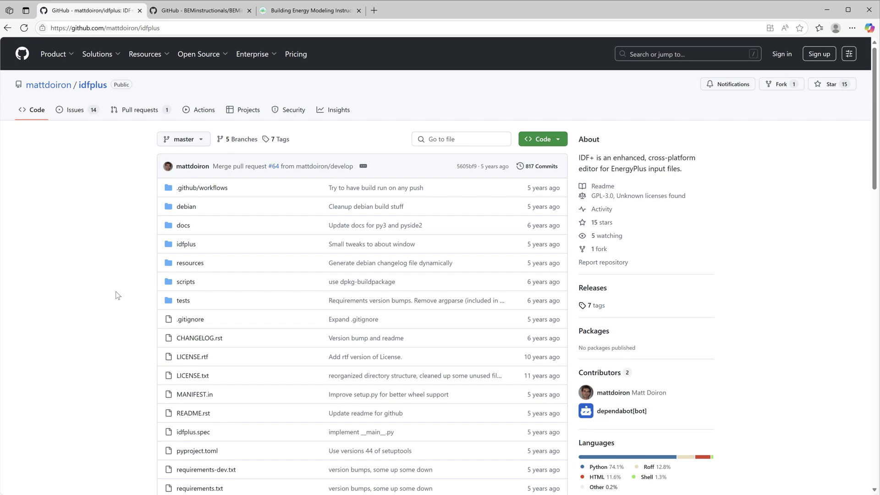
pyautogui.scroll(-10, 124, 298)
pyautogui.scroll(10, 132, 302)
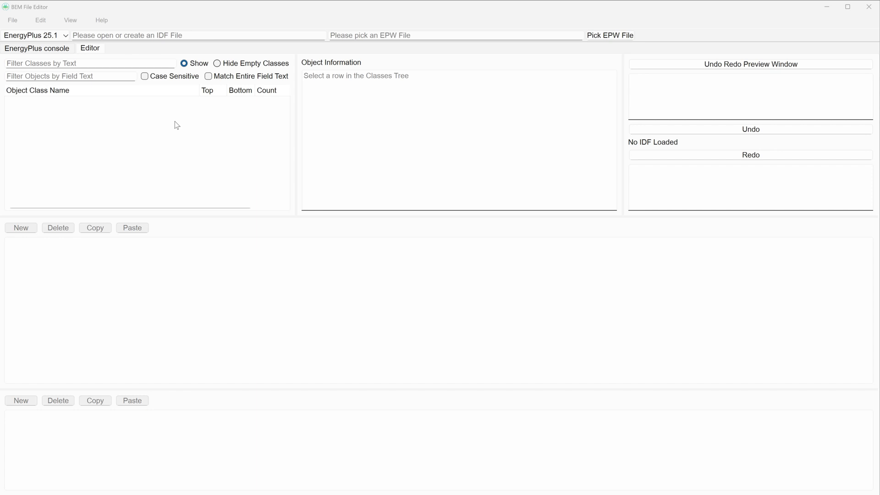
# Try font point size 16 in the application settings, set it back to 12 and close the settings without applying changes.
pyautogui.click(75, 25)
pyautogui.click(99, 75)
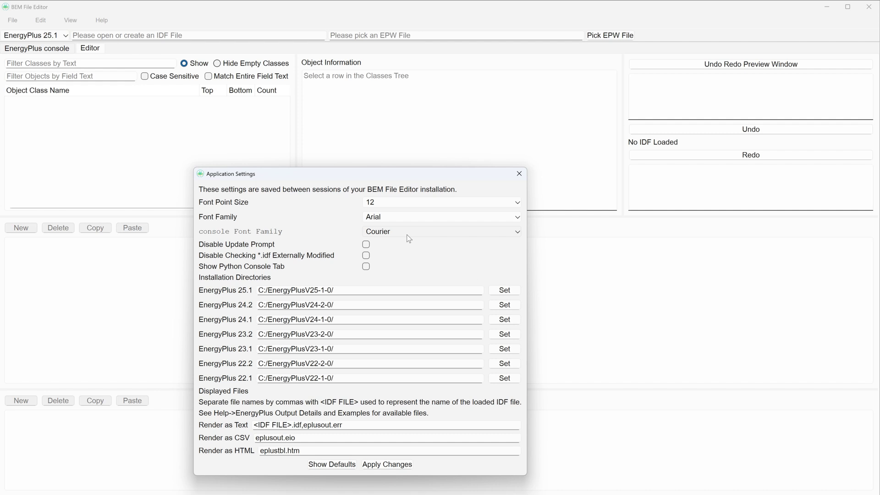
pyautogui.click(436, 202)
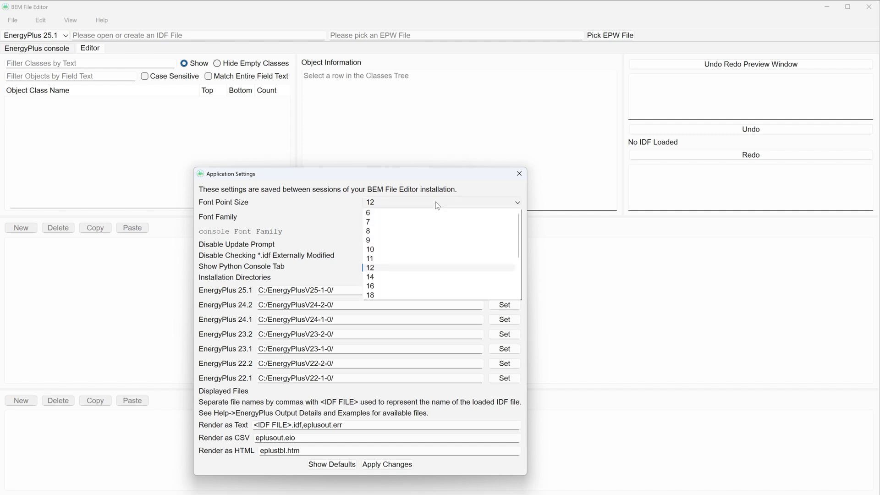
pyautogui.click(403, 286)
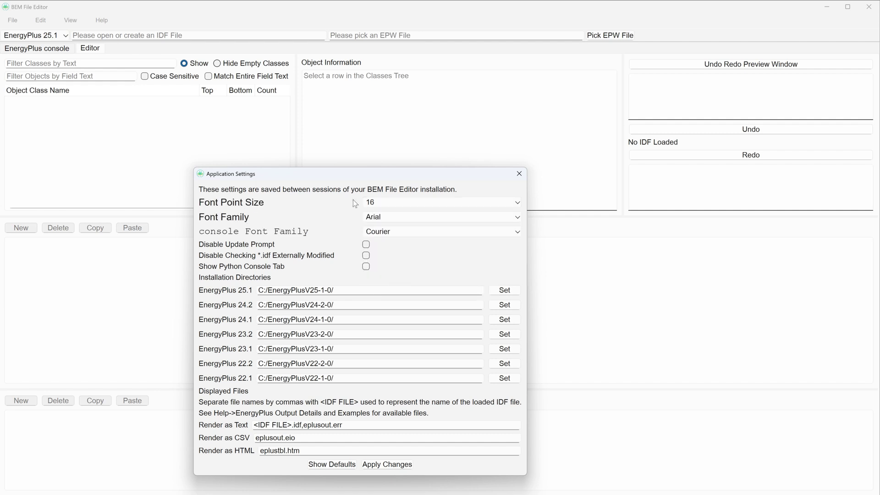
pyautogui.click(423, 203)
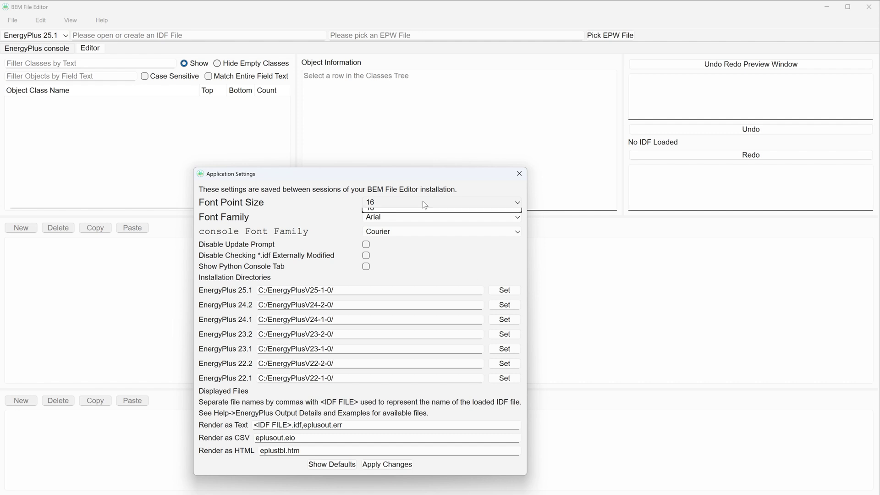
pyautogui.click(402, 268)
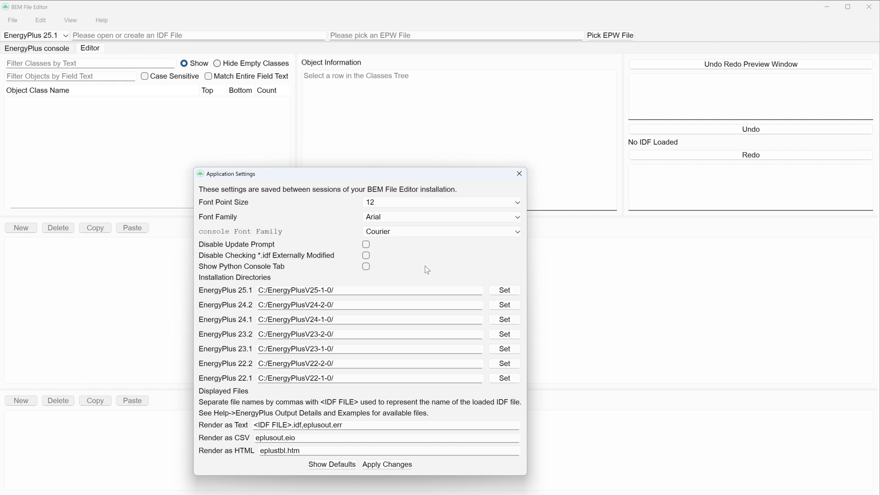
pyautogui.click(519, 174)
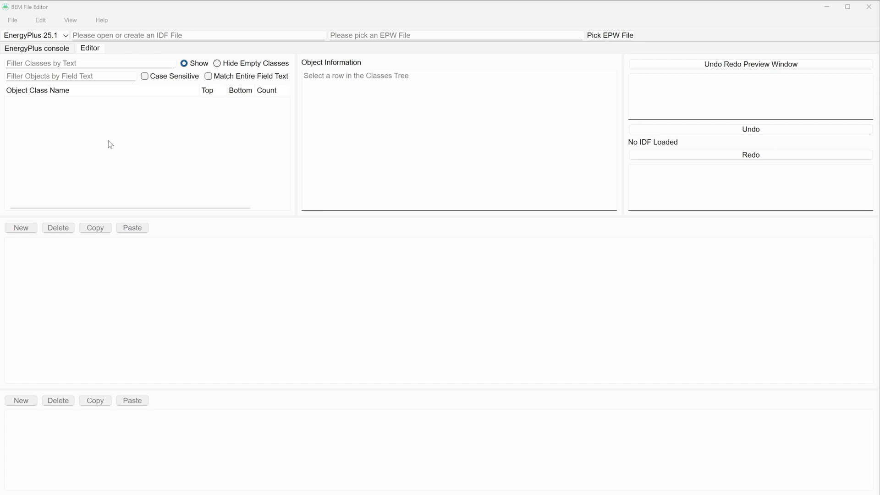
# Look over the selectable EnergyPlus versions, keep 25.1, and open the IDF file ASHRAE901_OfficeSmall_STD2022_SanDiego from the test idf epw folder.
pyautogui.click(65, 37)
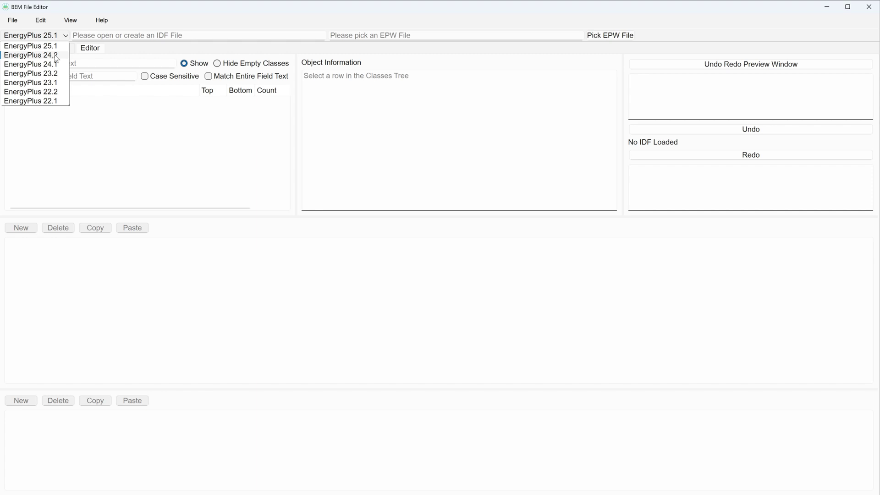
pyautogui.press('Escape')
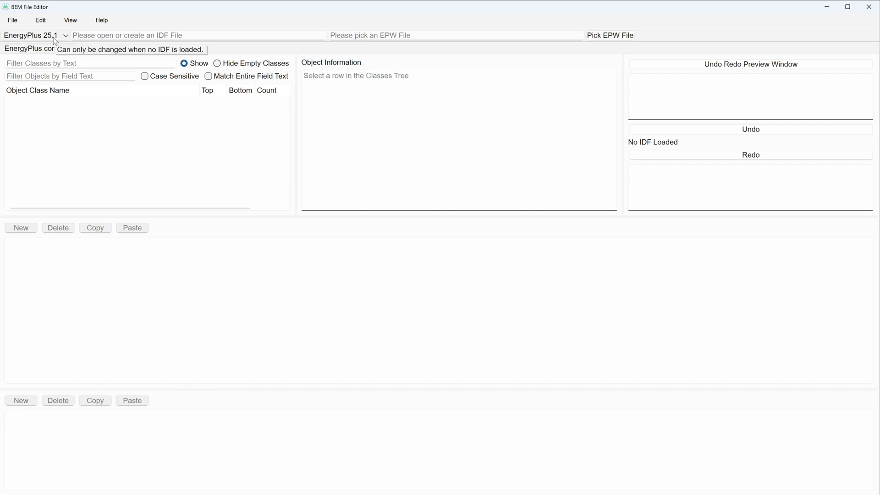
pyautogui.click(12, 21)
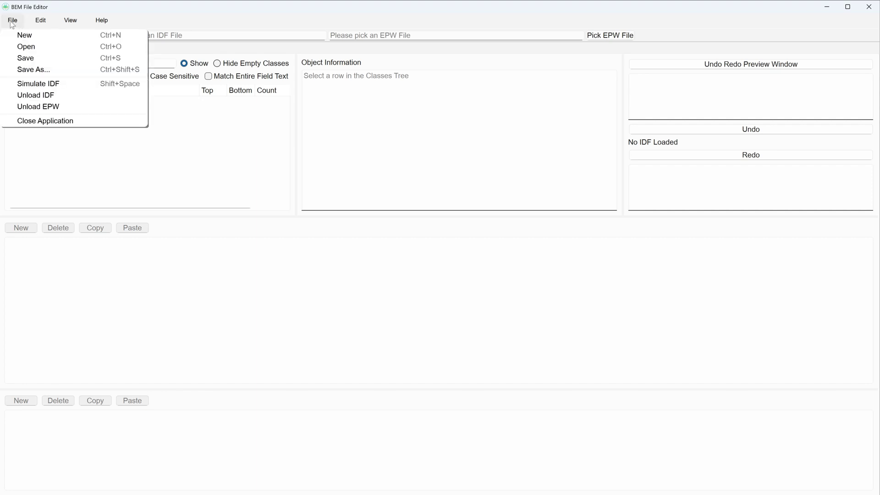
pyautogui.click(24, 48)
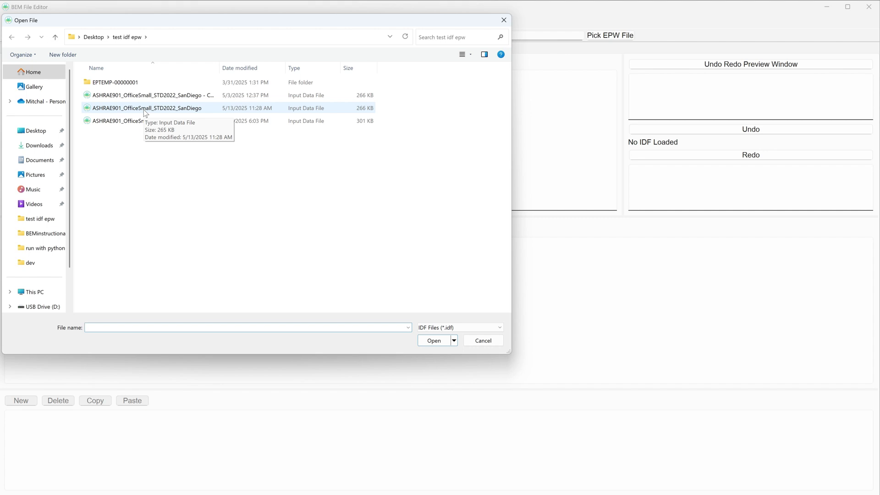
pyautogui.click(145, 110)
pyautogui.moveTo(212, 22); pyautogui.dragTo(334, 117)
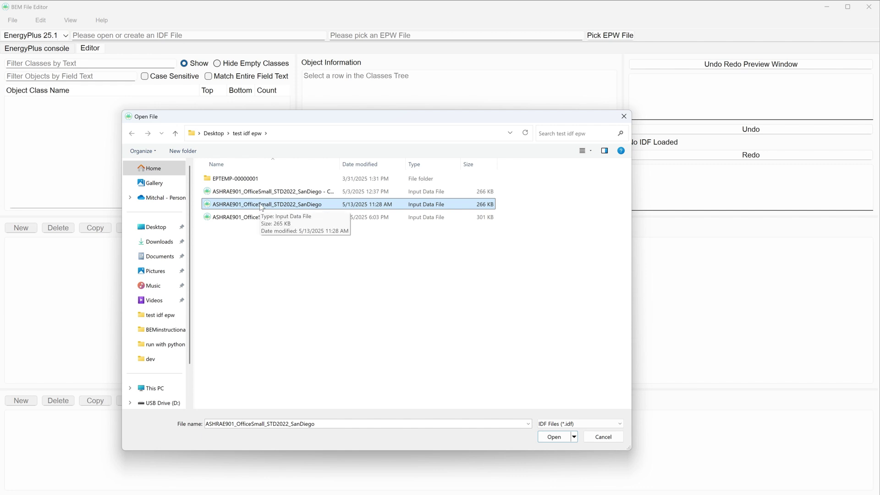
pyautogui.click(554, 436)
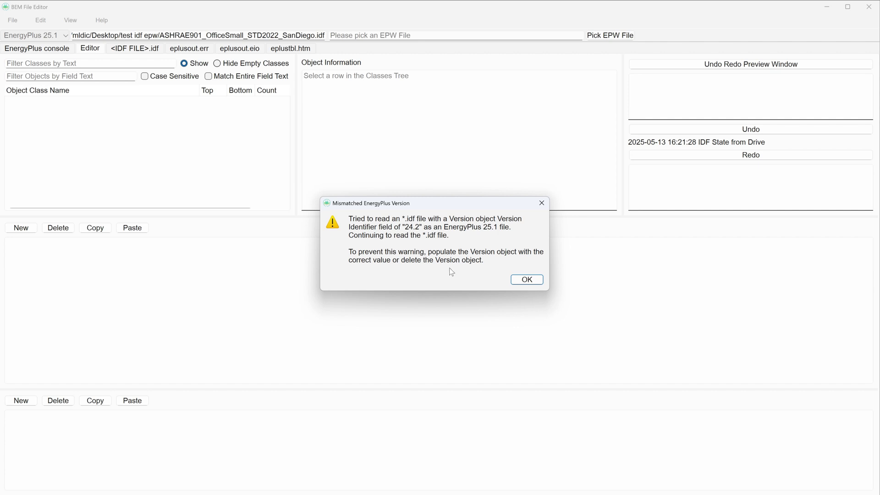
pyautogui.click(523, 281)
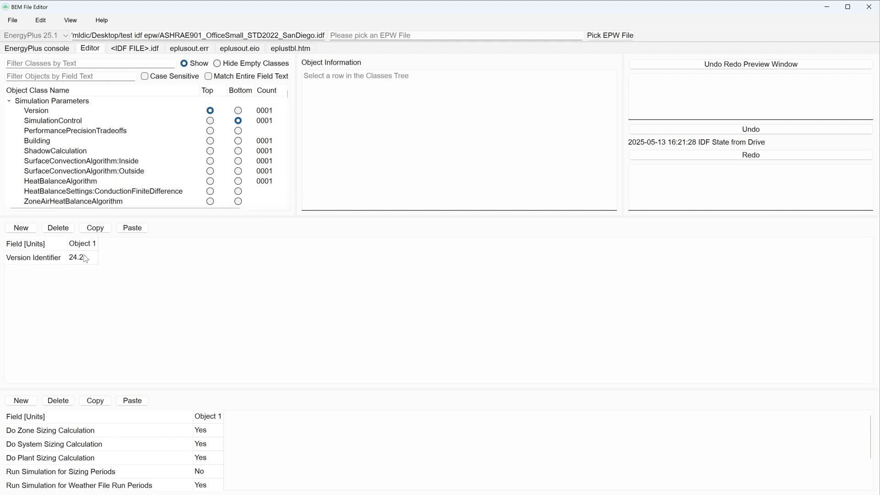
# Unload the open IDF file and switch the EnergyPlus version to 24.2.
pyautogui.click(12, 20)
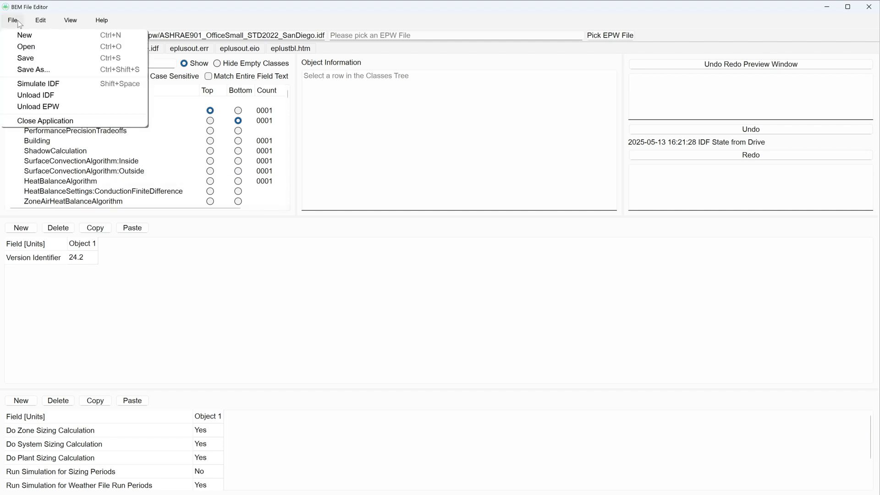
pyautogui.click(45, 96)
pyautogui.click(41, 35)
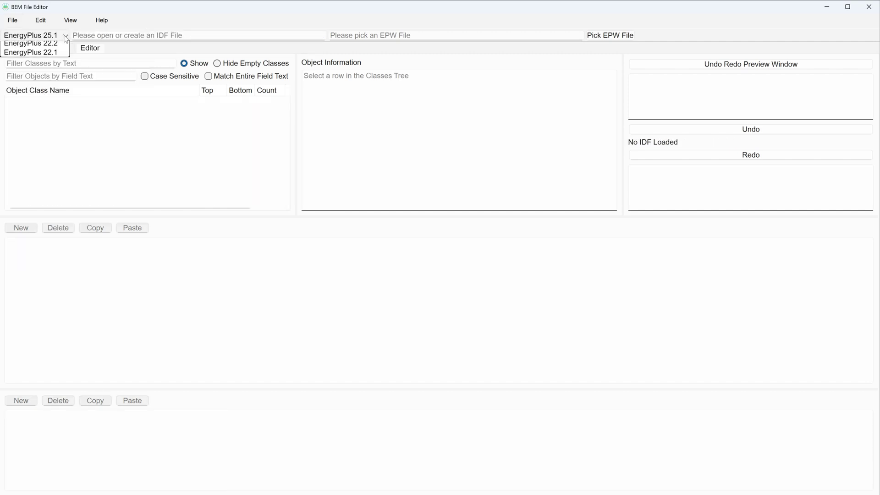
pyautogui.click(61, 55)
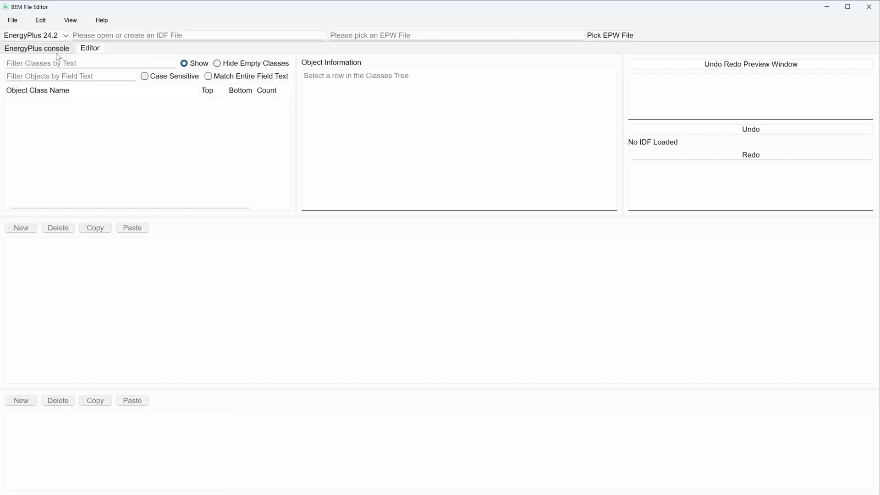
# Open the IDF file ASHRAE901_OfficeSmall_STD2022_SanDiego from the test idf epw folder.
pyautogui.click(17, 20)
pyautogui.click(115, 112)
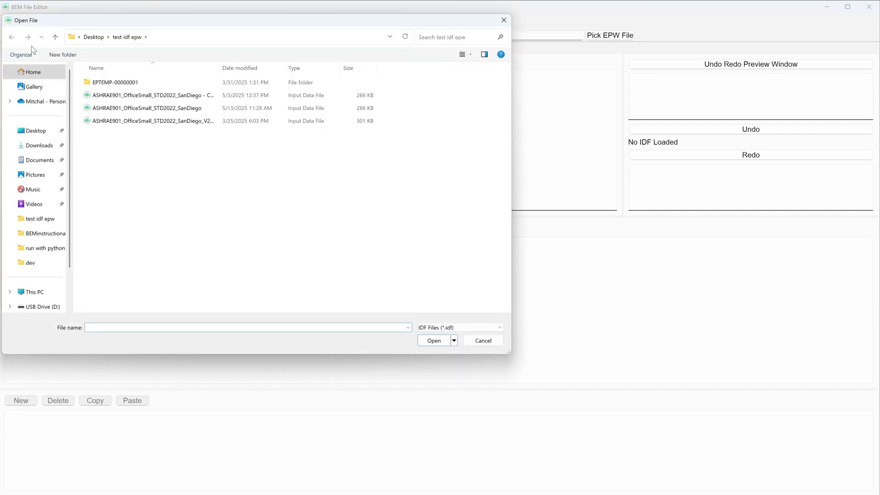
pyautogui.click(117, 112)
pyautogui.click(434, 341)
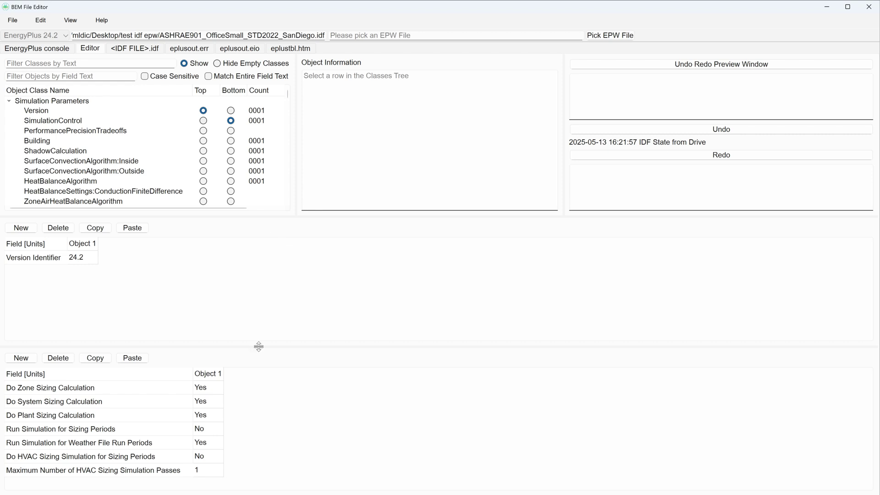
# Resize the two object tables, collapsing the SimulationControl table completely and bringing it back to a smaller height than the Version table.
pyautogui.moveTo(260, 346); pyautogui.dragTo(257, 355)
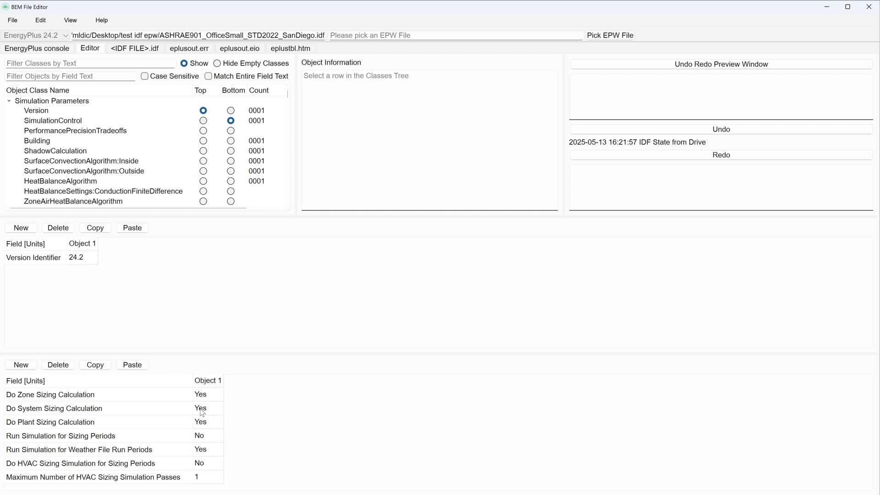
pyautogui.moveTo(280, 355); pyautogui.dragTo(273, 485)
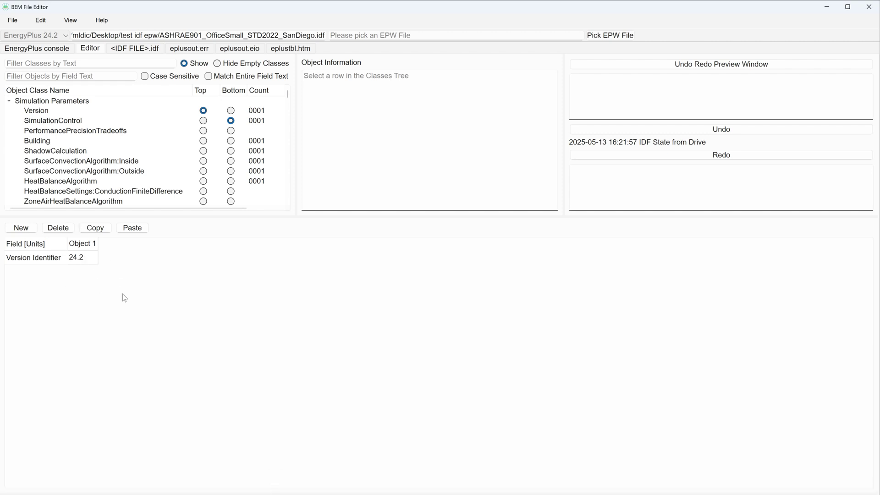
pyautogui.moveTo(301, 492); pyautogui.dragTo(292, 369)
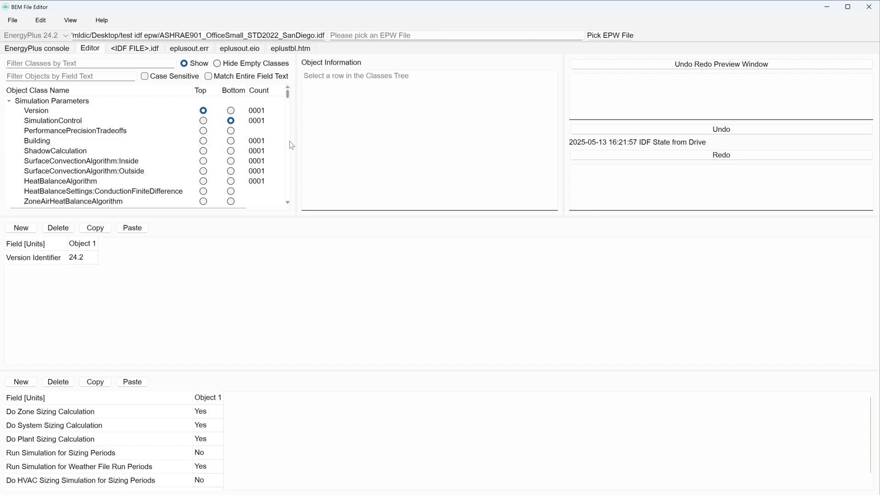
# Make the class list slightly narrower and widen the object information area up to a narrower undo/redo preview.
pyautogui.moveTo(297, 139); pyautogui.dragTo(324, 139)
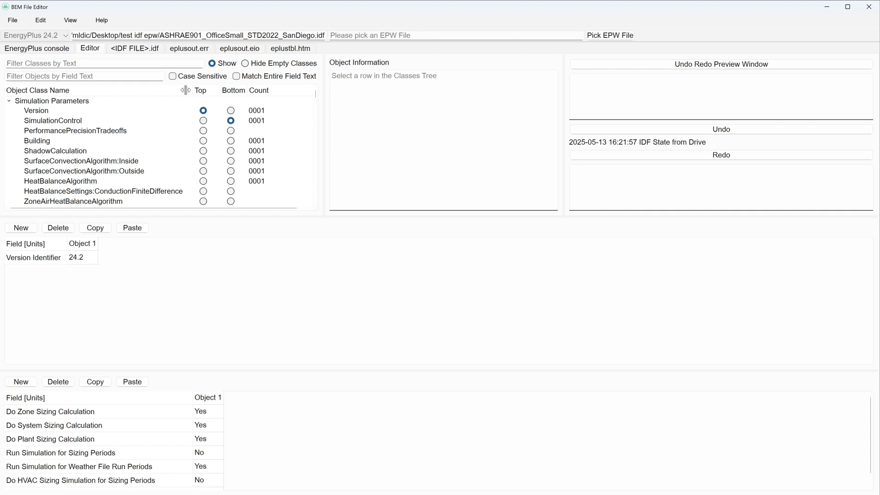
pyautogui.moveTo(192, 90)
pyautogui.mouseDown()
pyautogui.moveTo(128, 88)
pyautogui.moveTo(191, 88)
pyautogui.mouseUp()
pyautogui.moveTo(322, 108); pyautogui.dragTo(285, 109)
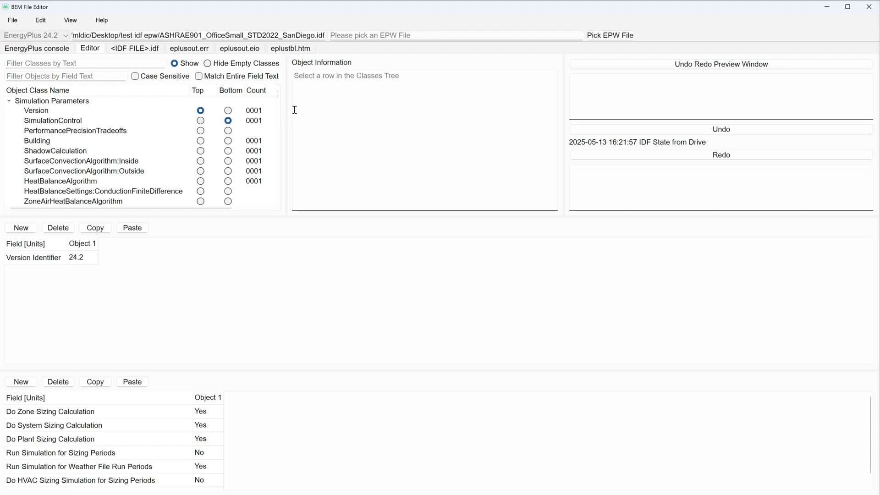
pyautogui.moveTo(564, 181); pyautogui.dragTo(585, 185)
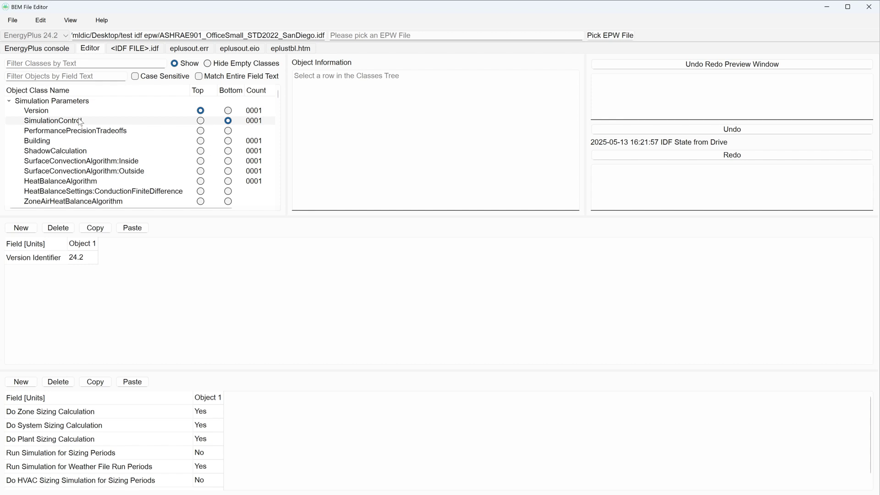
# Hide the empty classes, look through the shortened class list and check the matching view option.
pyautogui.click(208, 64)
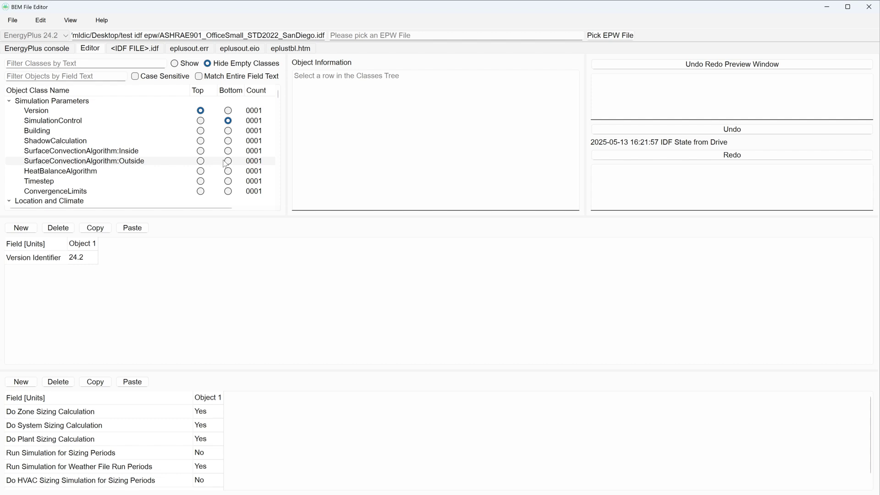
pyautogui.scroll(-8, 238, 136)
pyautogui.scroll(10, 238, 138)
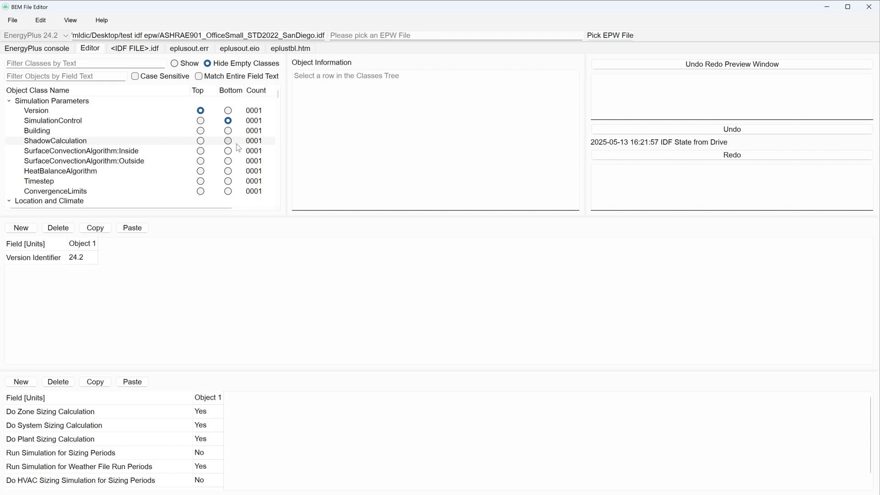
pyautogui.click(69, 20)
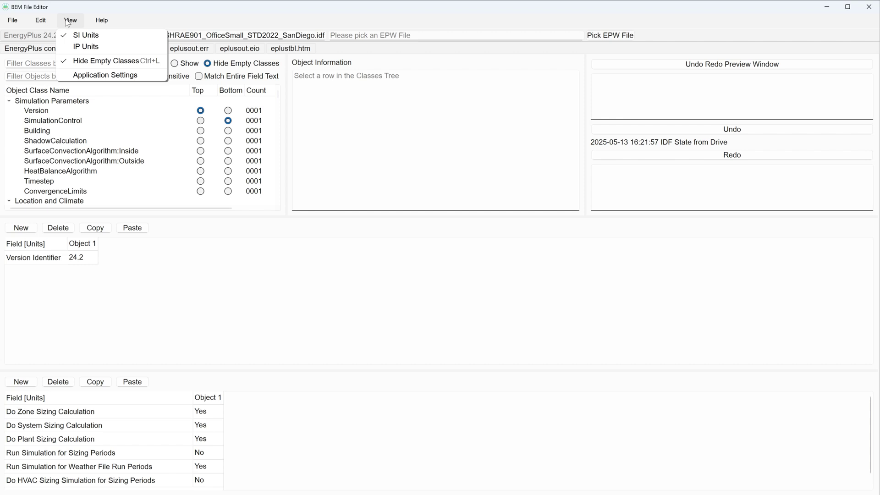
pyautogui.click(113, 123)
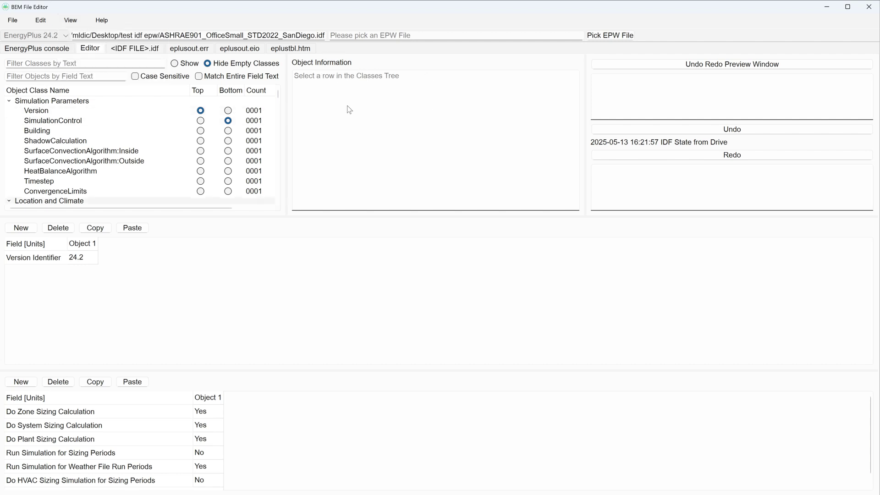
# Preview the Building class in the top table, restore Version, and highlight the introductory note in the SimulationControl object information.
pyautogui.click(200, 131)
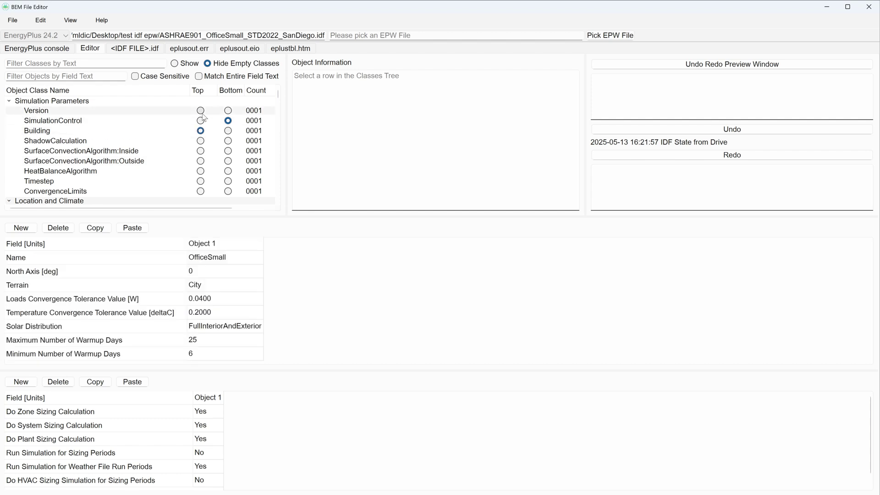
pyautogui.click(200, 110)
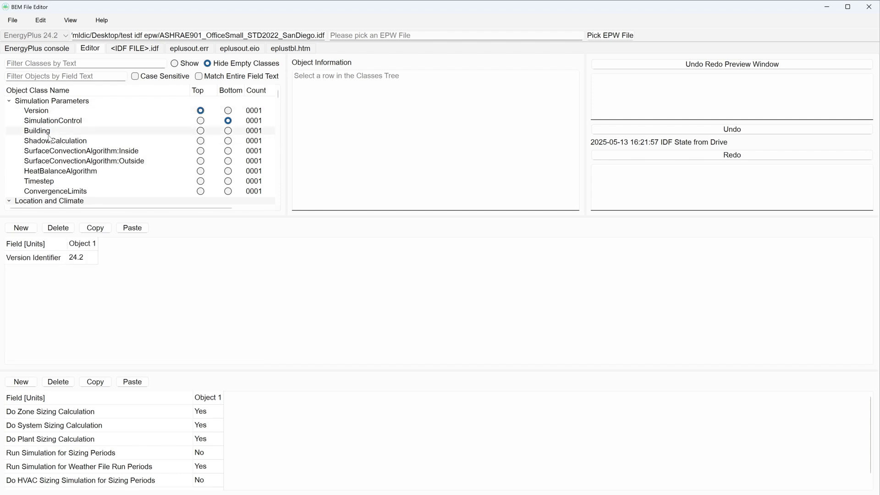
pyautogui.click(57, 122)
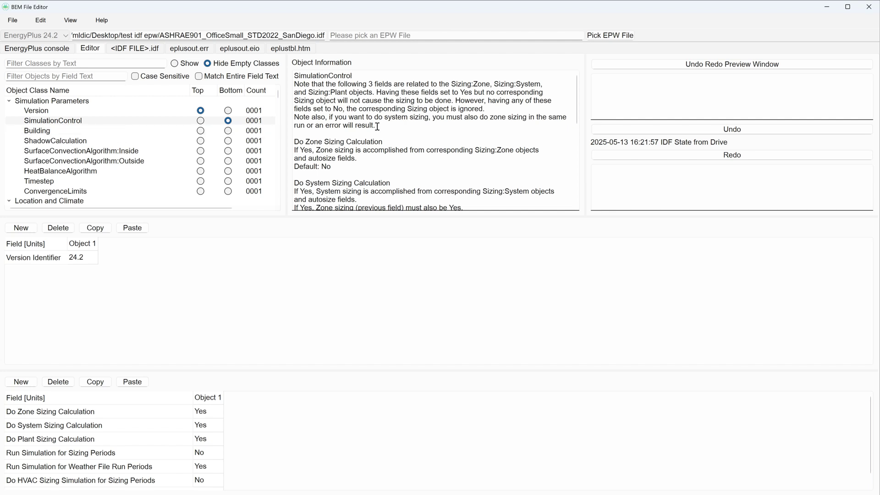
pyautogui.moveTo(375, 125); pyautogui.dragTo(295, 87)
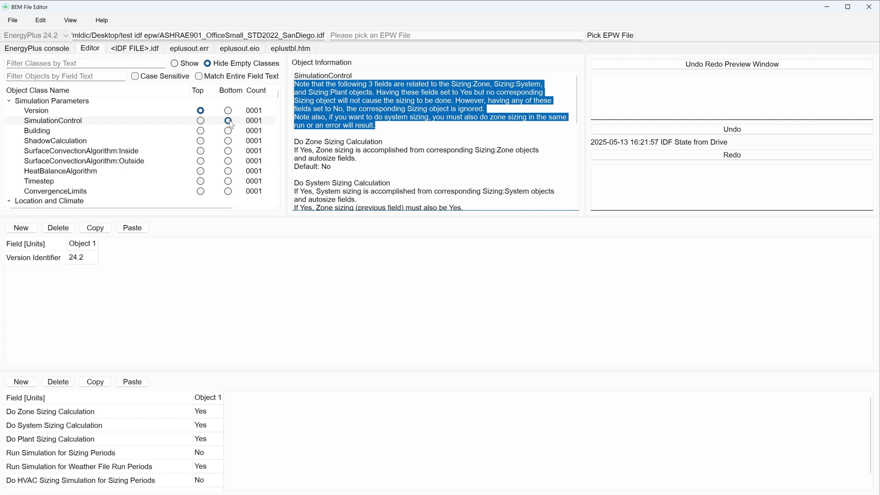
# Show the ShadowCalculation class in the top table and adjust the divider between the two object tables.
pyautogui.moveTo(276, 367); pyautogui.dragTo(277, 358)
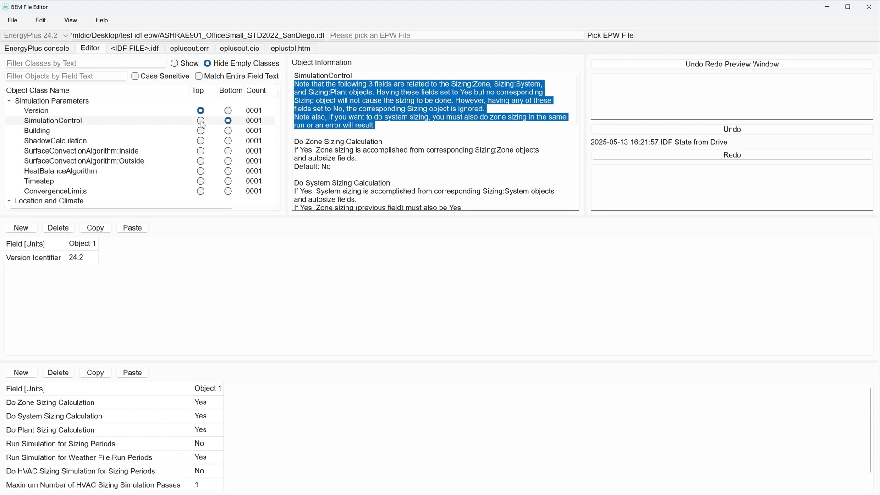
pyautogui.press('Down')
pyautogui.press('Down')
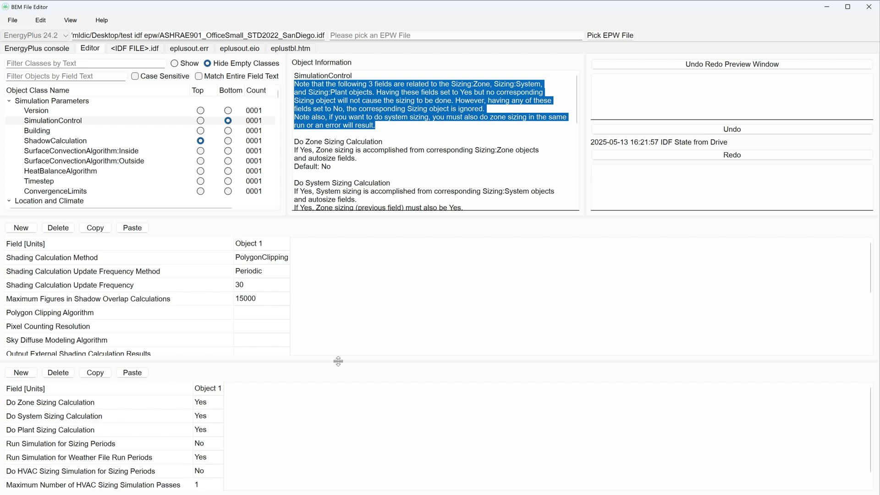
pyautogui.moveTo(338, 361)
pyautogui.mouseDown()
pyautogui.moveTo(332, 492)
pyautogui.moveTo(328, 365)
pyautogui.mouseUp()
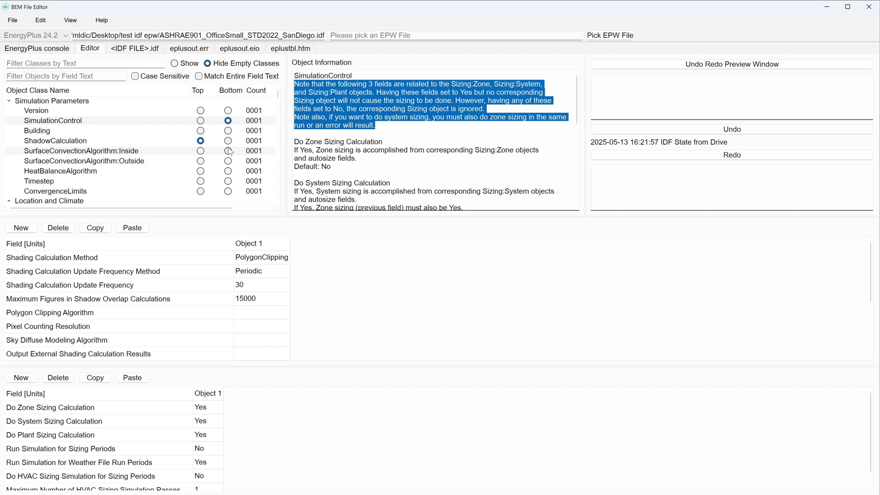
# Filter the classes by the text "bui" and show BuildingSurface:Detailed in the top table.
pyautogui.scroll(-10, 228, 152)
pyautogui.scroll(10, 226, 163)
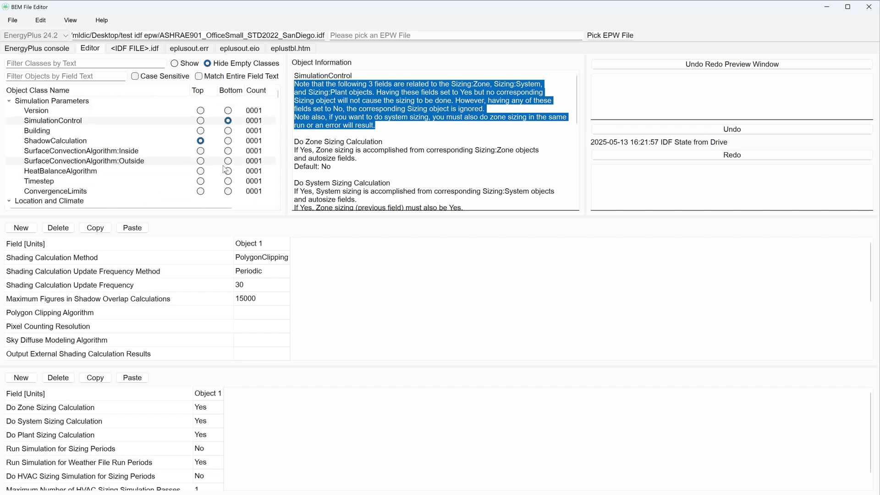
pyautogui.click(60, 64)
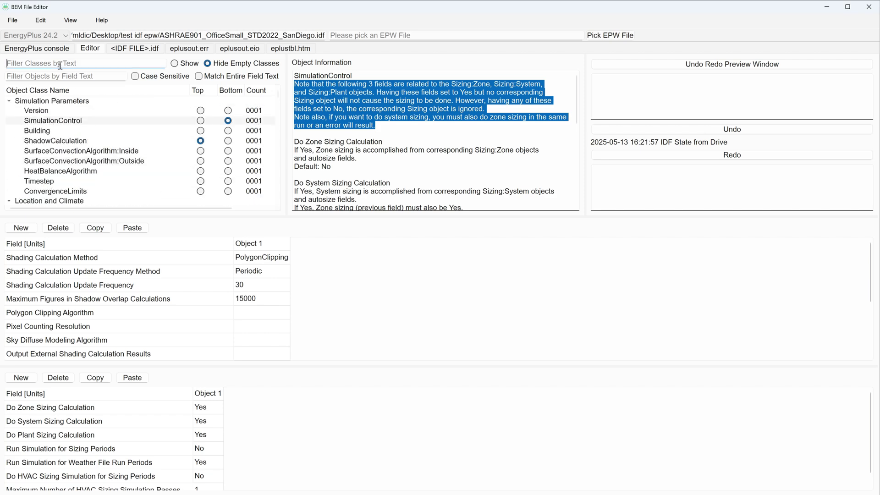
pyautogui.write('bui')
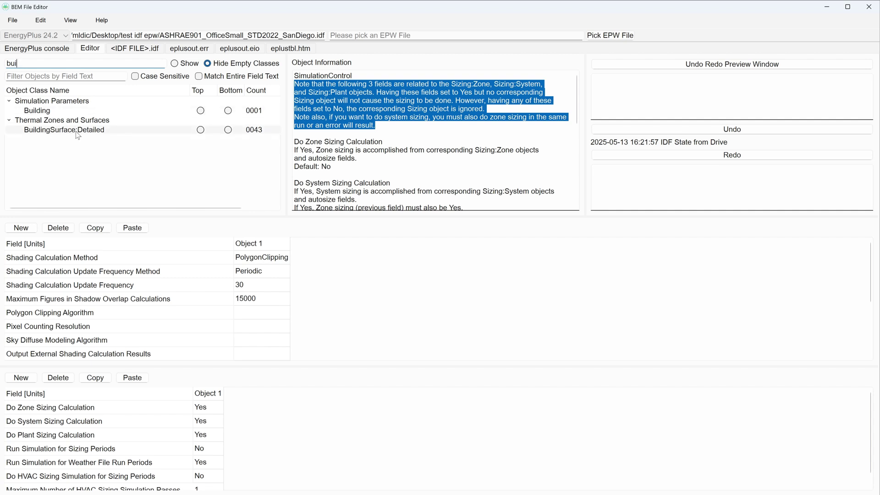
pyautogui.click(200, 130)
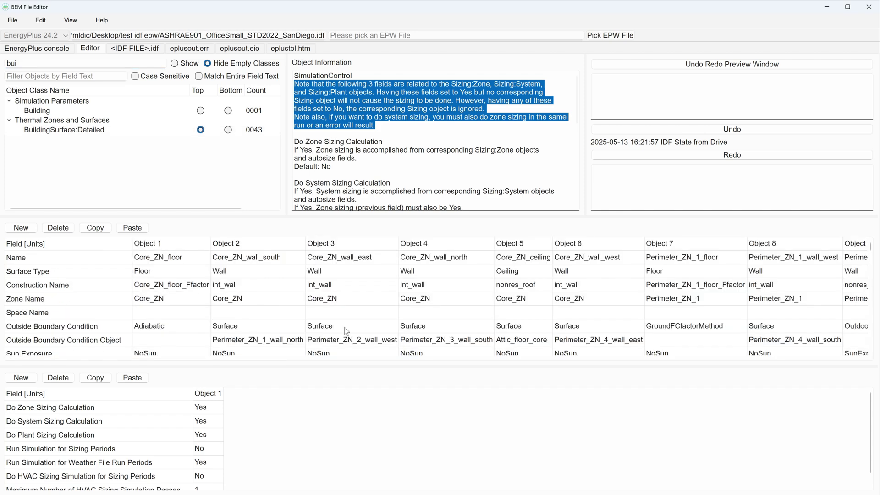
# Filter the objects by the field text "floor" and look through the matching building surfaces and their fields.
pyautogui.click(83, 77)
pyautogui.write('floor')
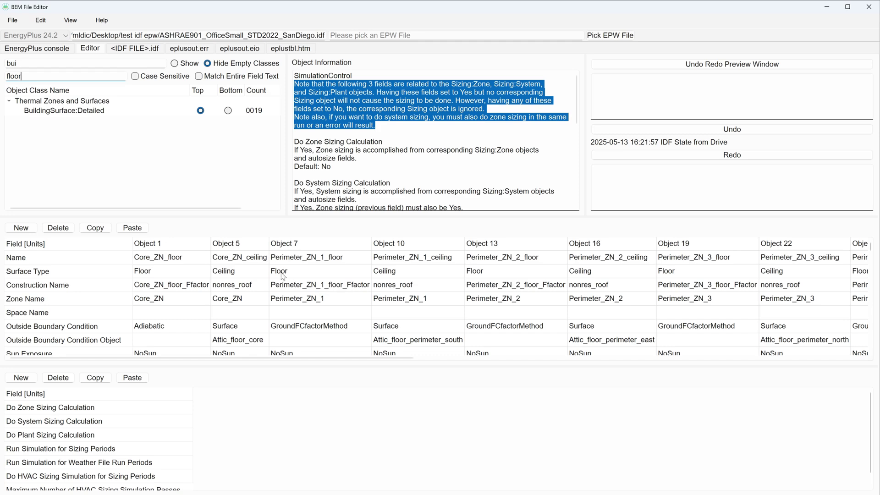
pyautogui.moveTo(278, 359); pyautogui.dragTo(498, 358)
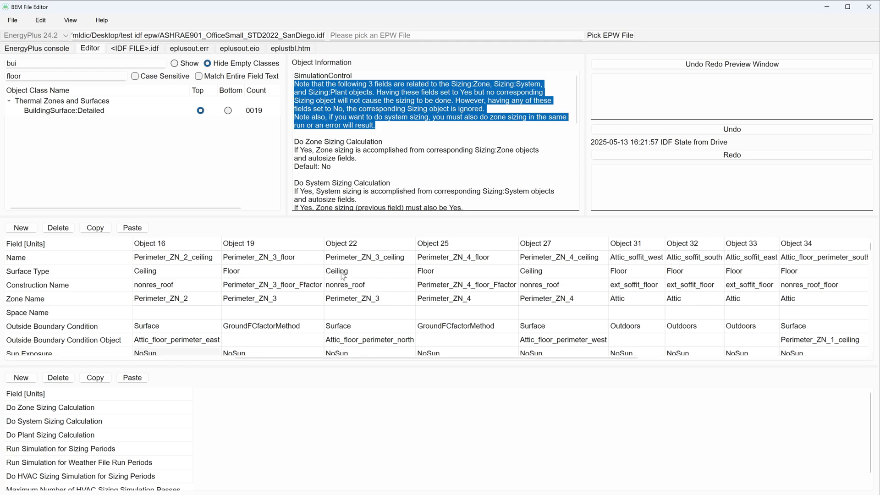
pyautogui.scroll(-1, 368, 306)
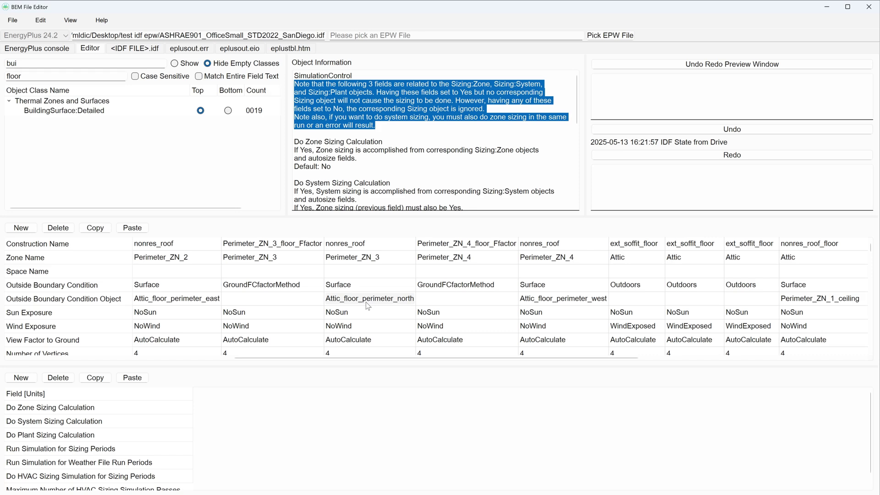
pyautogui.scroll(1, 366, 301)
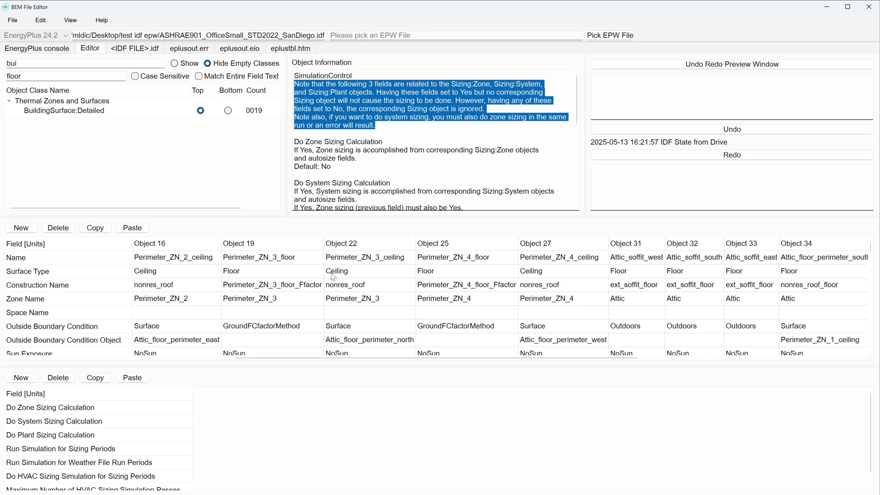
# Restrict the object filter to entire-field, case-sensitive matches and change its text to "Floor".
pyautogui.click(199, 76)
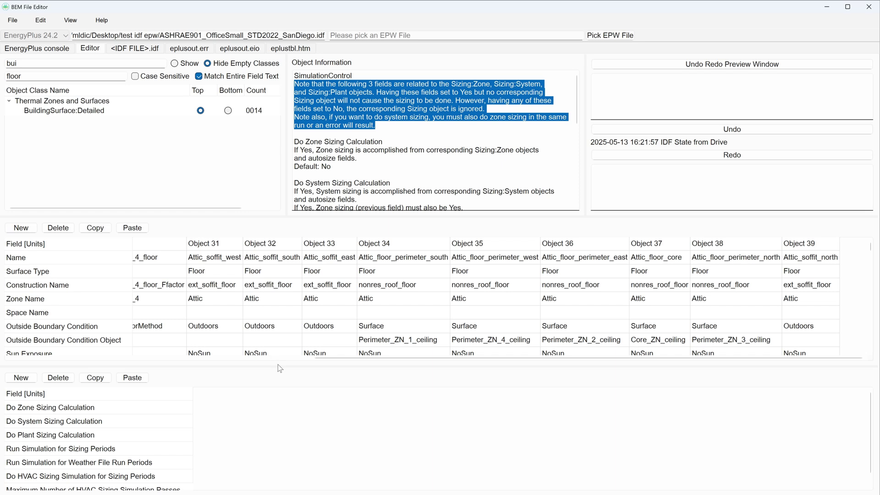
pyautogui.moveTo(326, 362); pyautogui.dragTo(113, 362)
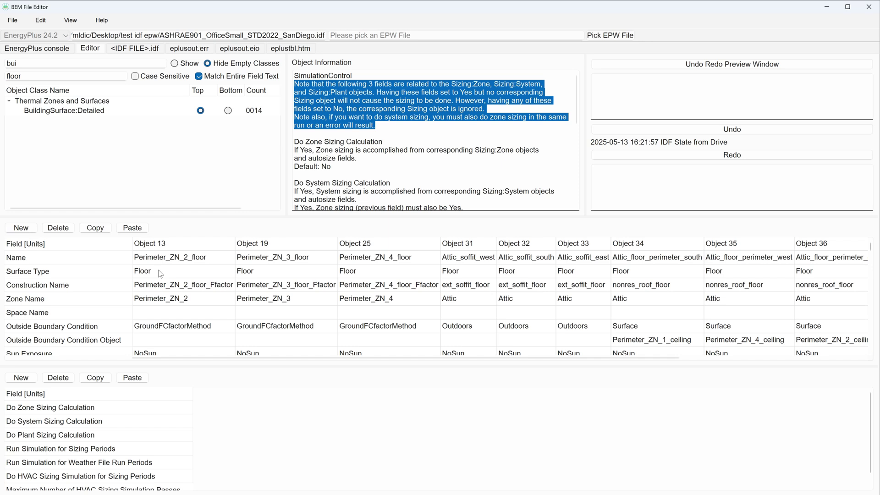
pyautogui.click(137, 77)
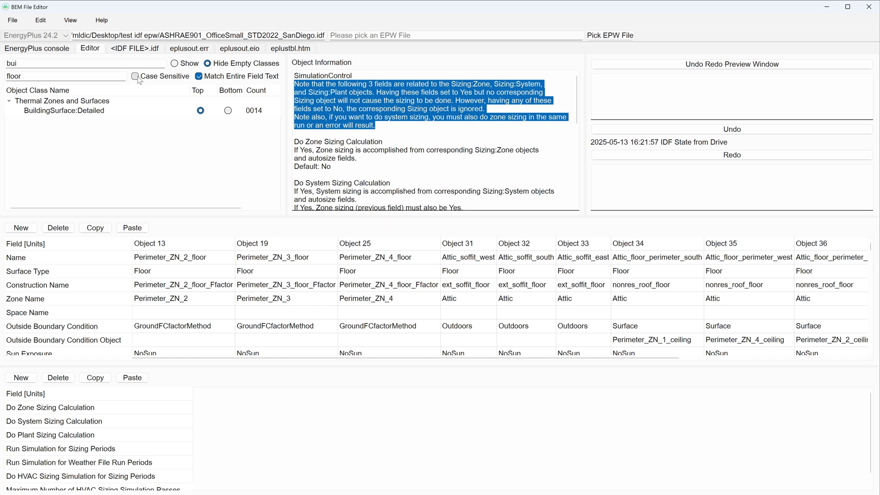
pyautogui.click(8, 77)
pyautogui.press('BackSpace')
pyautogui.write('F')
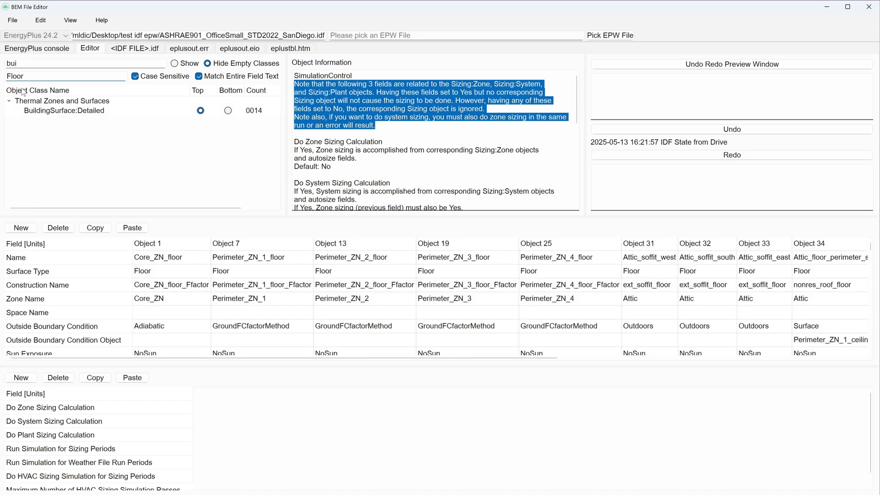
# Clear the object field text filter and the class text filter.
pyautogui.doubleClick(42, 74)
pyautogui.press('BackSpace')
pyautogui.doubleClick(43, 64)
pyautogui.press('BackSpace')
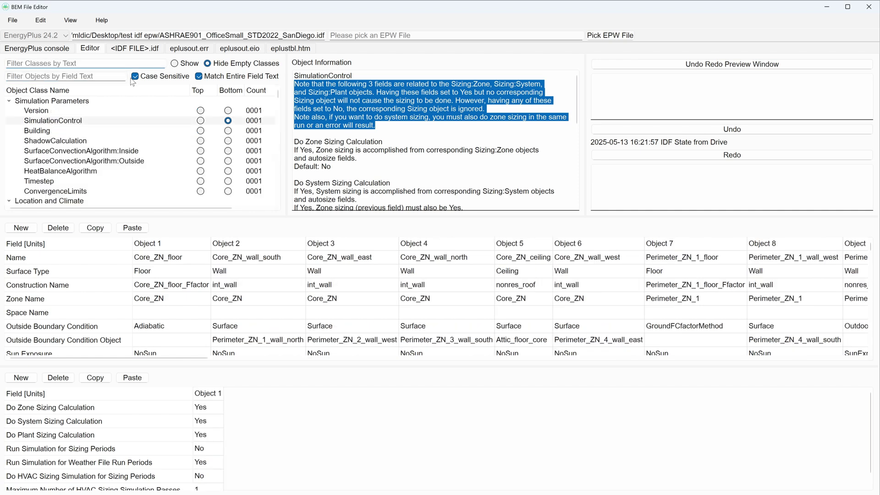
# Turn off case-sensitive and entire-field matching for the object filter.
pyautogui.click(134, 76)
pyautogui.click(199, 76)
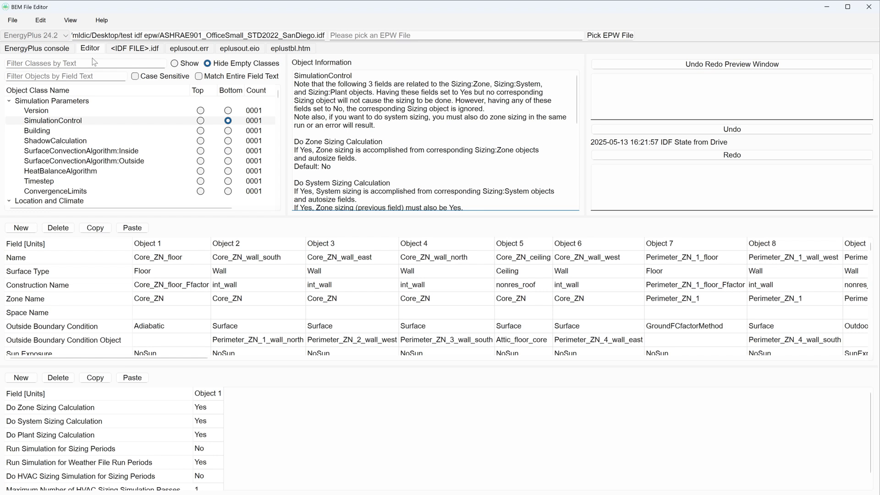
# Search the field text of the whole file for "int_wall" with Find Replace Field Text.
pyautogui.click(46, 20)
pyautogui.click(70, 20)
pyautogui.moveTo(40, 20)
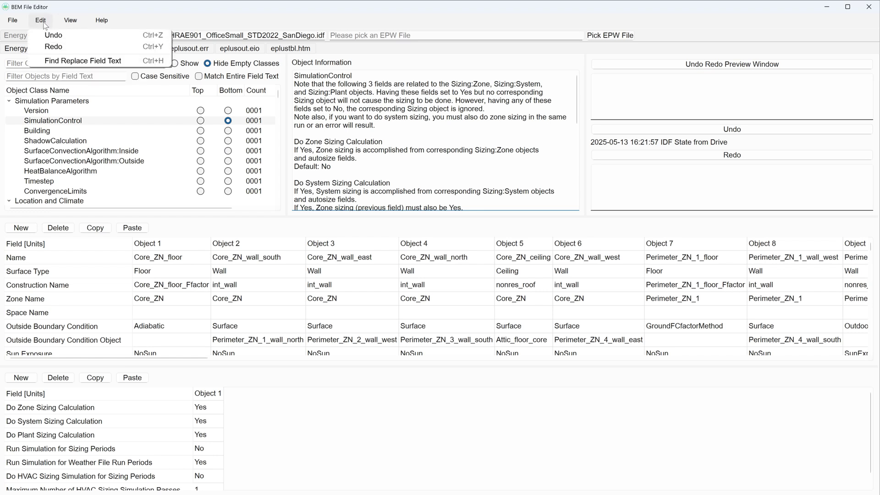
pyautogui.click(51, 61)
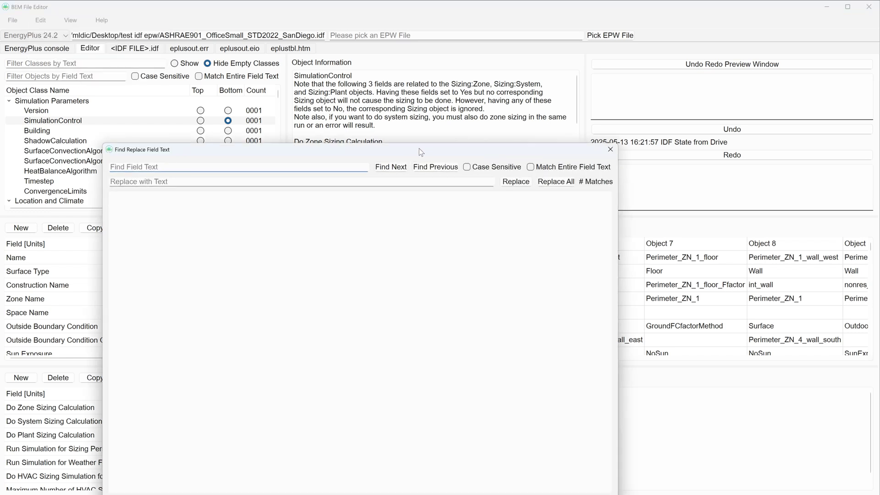
pyautogui.moveTo(526, 83); pyautogui.dragTo(579, 92)
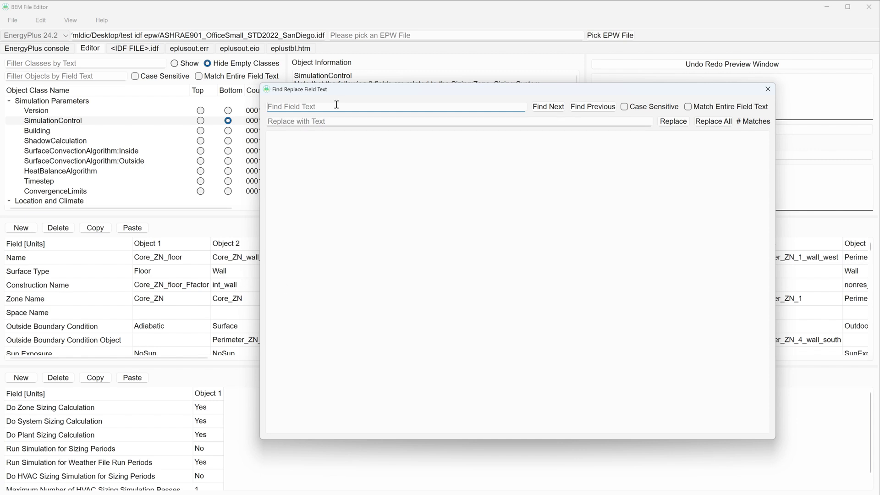
pyautogui.write('int_wall')
pyautogui.click(537, 110)
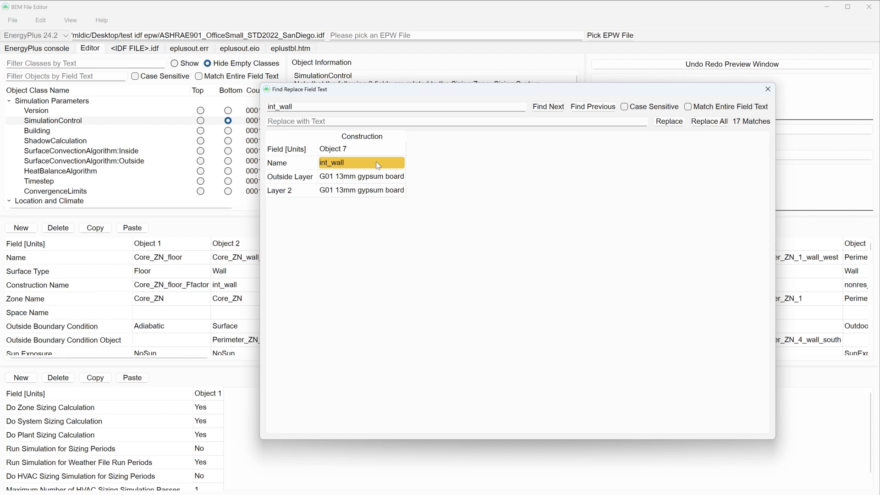
# Step through all the int_wall matches, examining each BuildingSurface:Detailed object until the search returns to the Construction object.
pyautogui.click(556, 109)
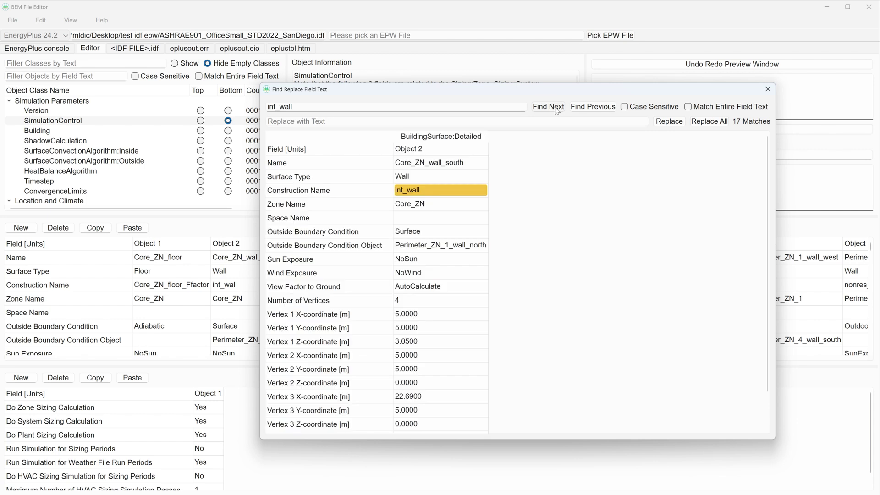
pyautogui.click(556, 109)
pyautogui.click(556, 109)
pyautogui.click(556, 109)
pyautogui.click(556, 109)
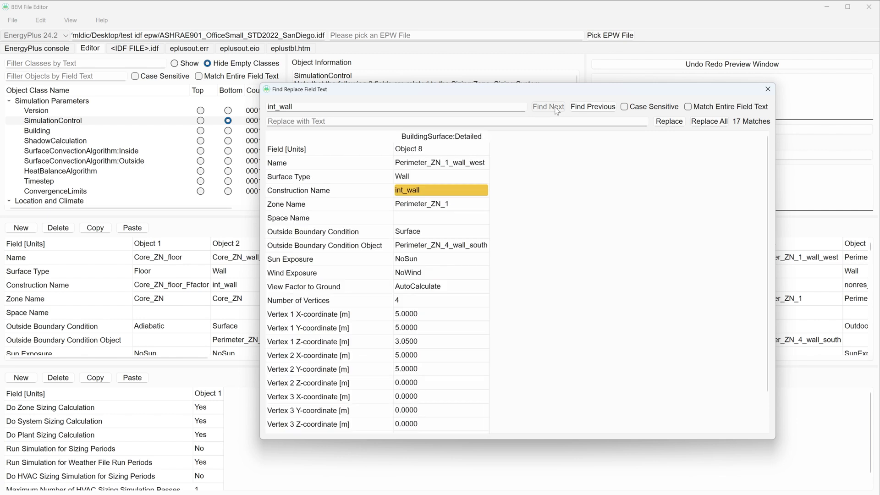
pyautogui.click(556, 109)
pyautogui.click(556, 109)
pyautogui.click(556, 109)
pyautogui.click(556, 109)
pyautogui.click(556, 109)
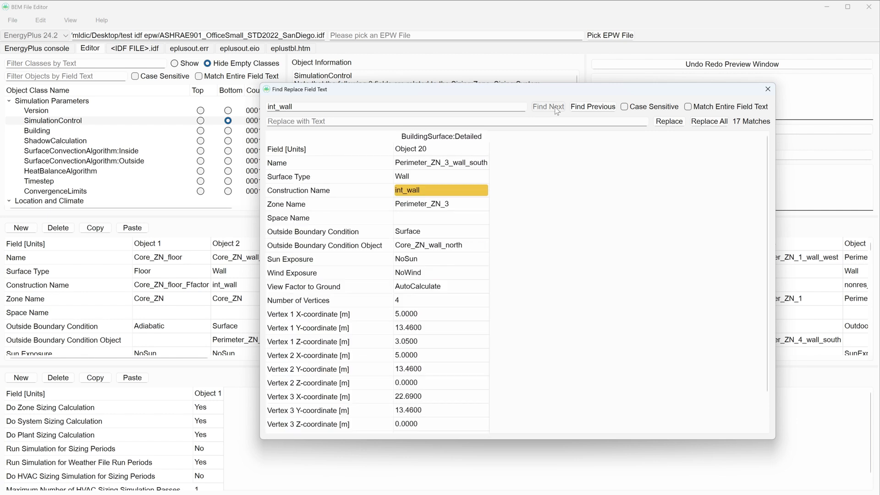
pyautogui.click(556, 109)
pyautogui.click(556, 109)
pyautogui.click(556, 109)
pyautogui.click(556, 109)
pyautogui.click(556, 109)
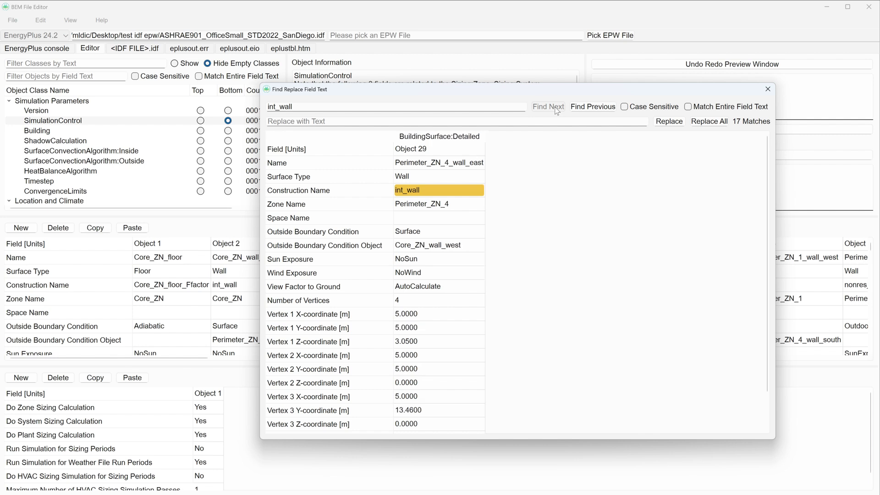
pyautogui.click(556, 109)
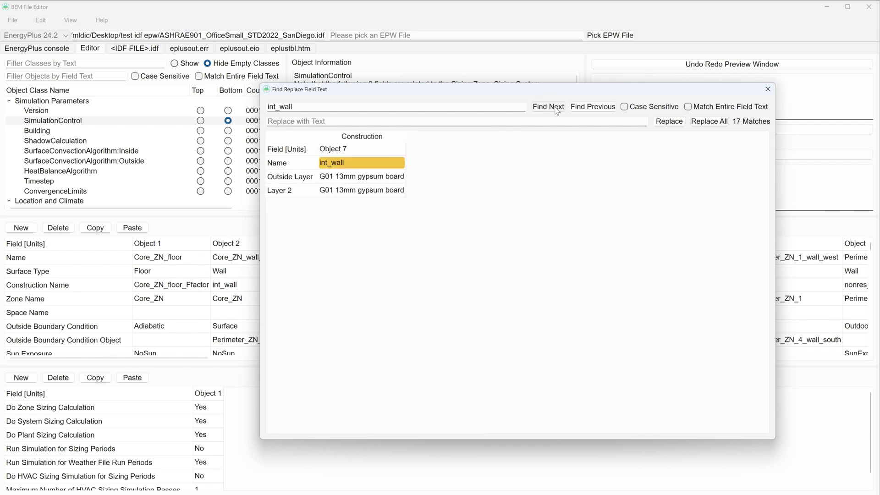
# Replace int_wall with "interior_wall" one match at a time, in the Construction object and the first two matching building surfaces.
pyautogui.click(298, 120)
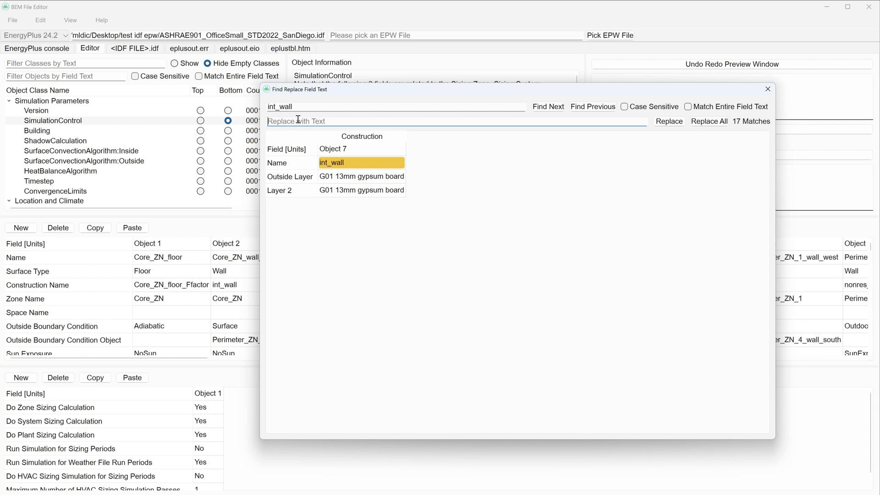
pyautogui.write('interior_wall')
pyautogui.click(667, 122)
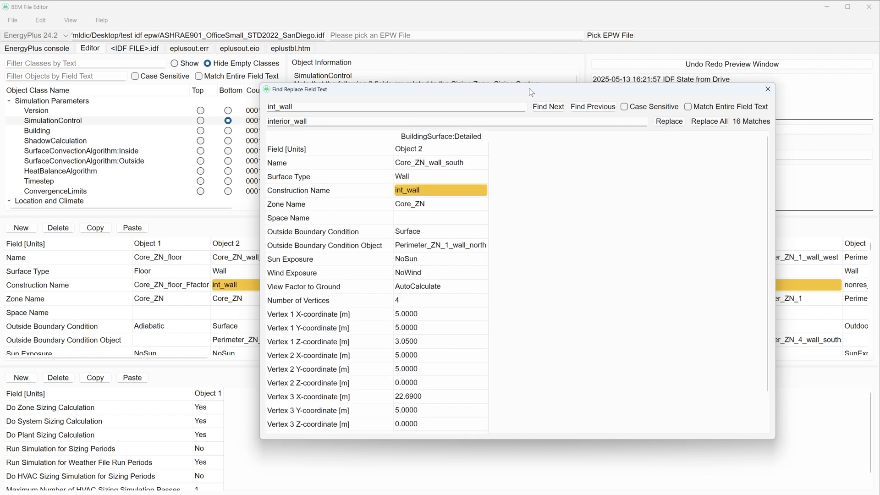
pyautogui.moveTo(529, 89); pyautogui.dragTo(529, 334)
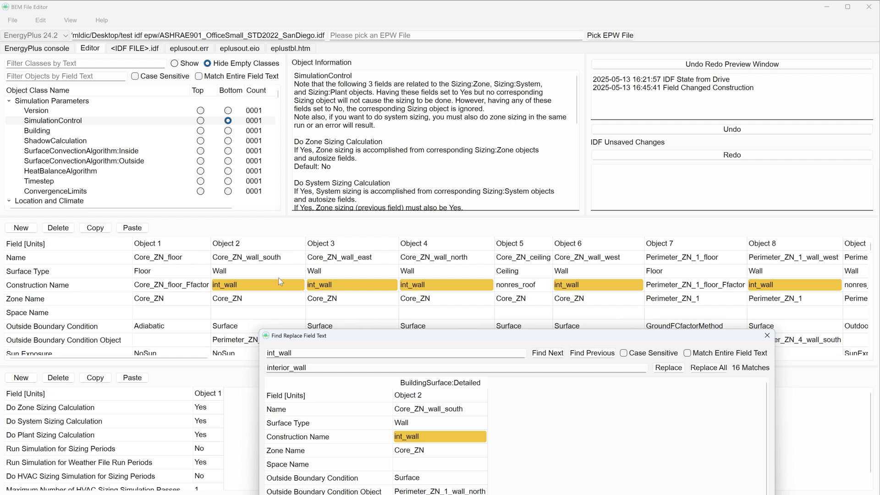
pyautogui.click(671, 368)
pyautogui.click(670, 368)
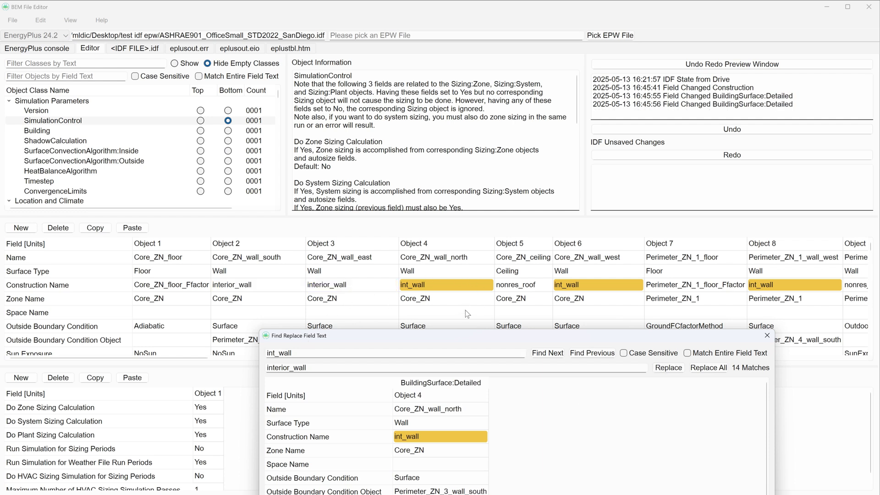
# Replace all remaining int_wall matches with interior_wall at once and close the find and replace window.
pyautogui.click(708, 371)
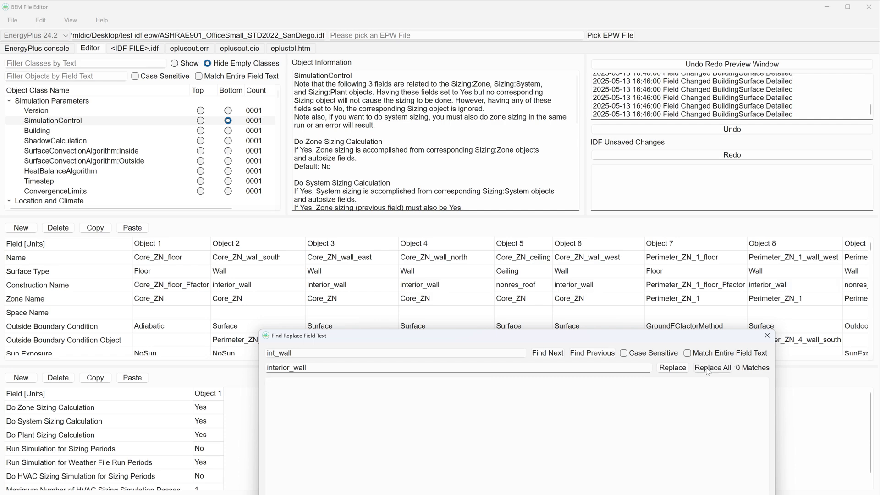
pyautogui.moveTo(479, 340); pyautogui.dragTo(424, 146)
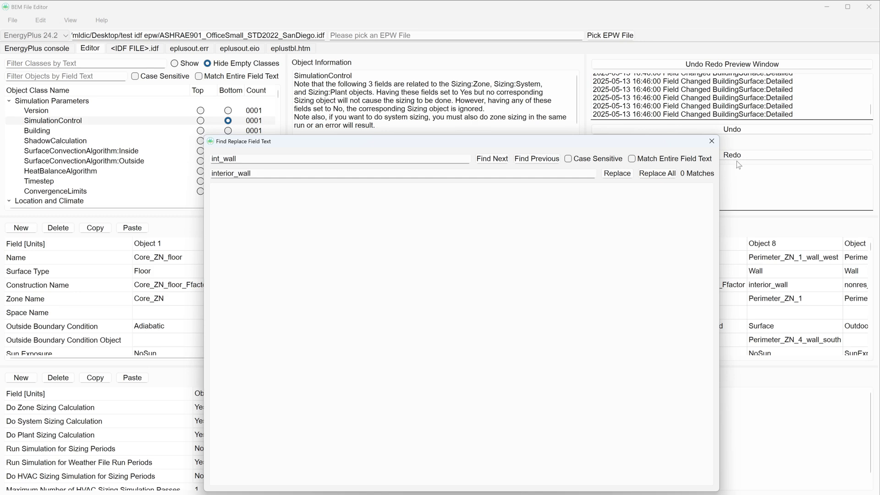
pyautogui.click(711, 141)
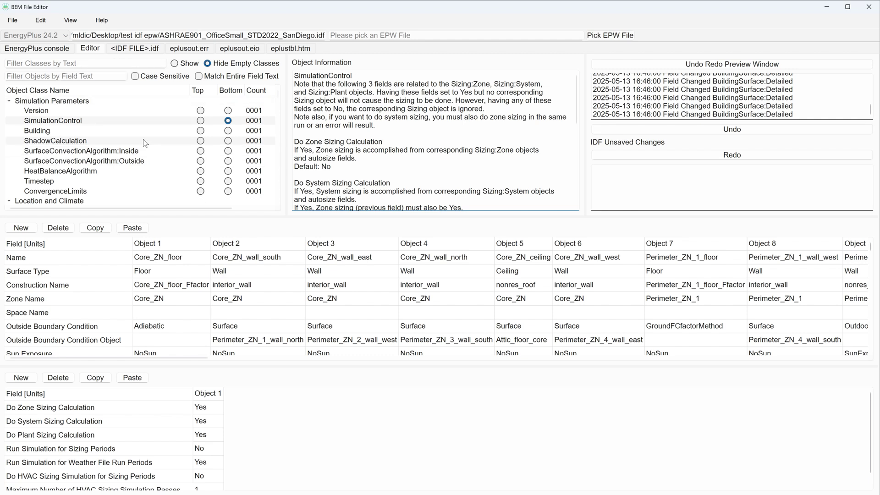
pyautogui.click(41, 20)
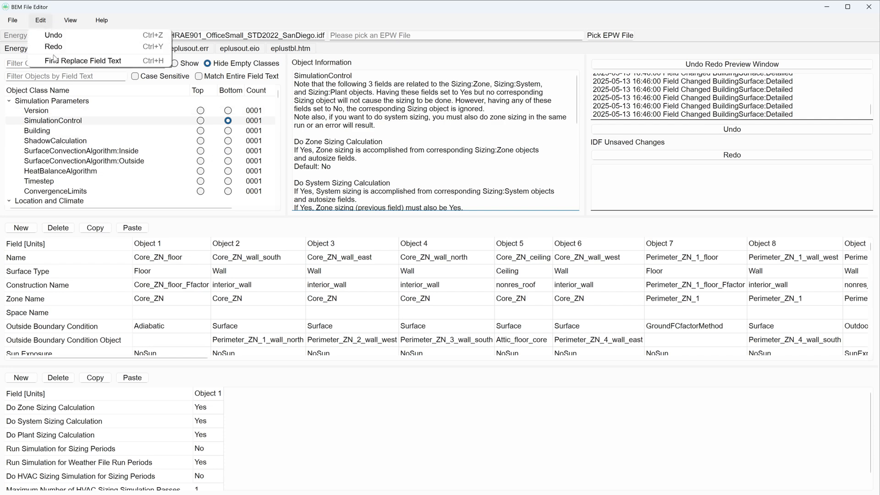
pyautogui.click(129, 150)
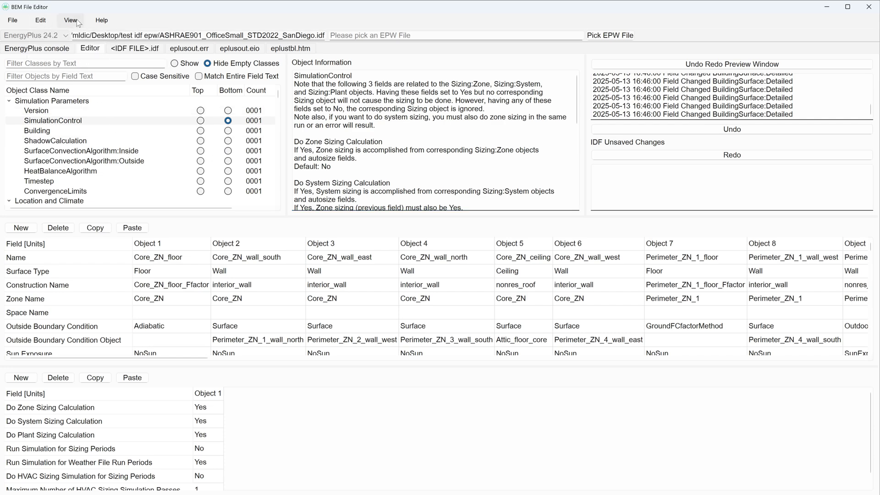
# Switch the displayed units to IP to view the surface vertex coordinates in feet, and return to SI units.
pyautogui.scroll(-3, 209, 291)
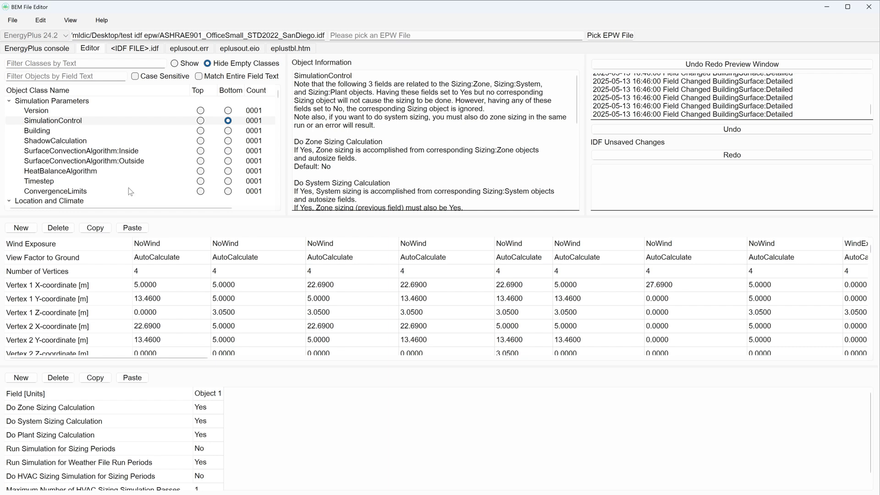
pyautogui.click(70, 20)
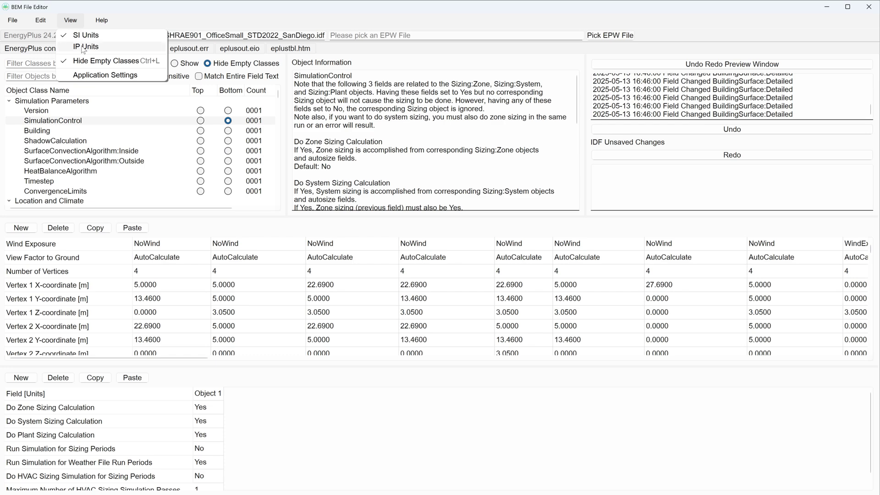
pyautogui.click(84, 47)
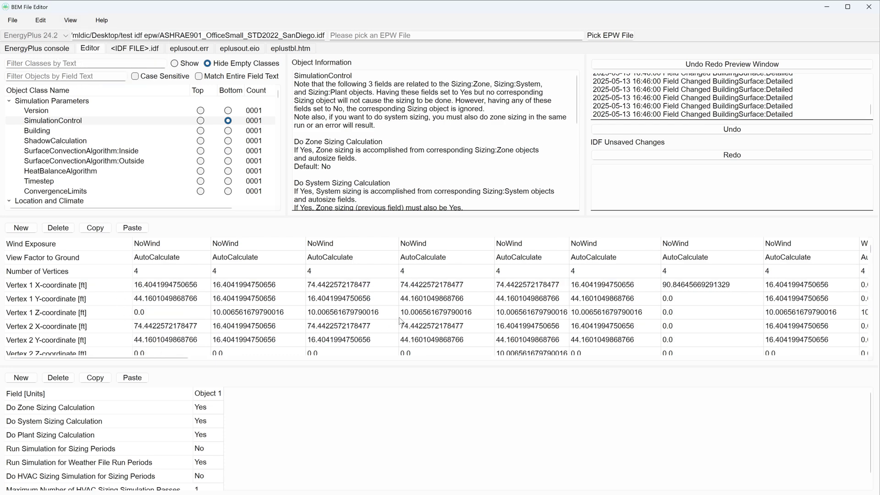
pyautogui.click(71, 20)
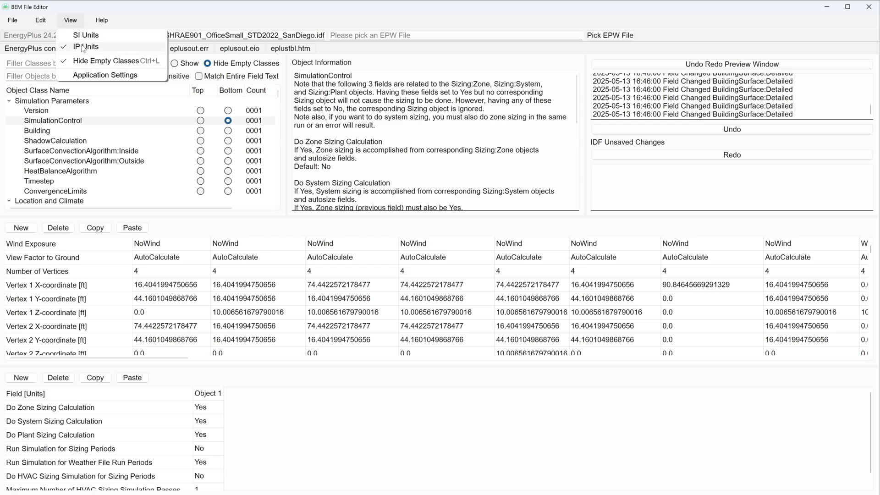
pyautogui.click(82, 38)
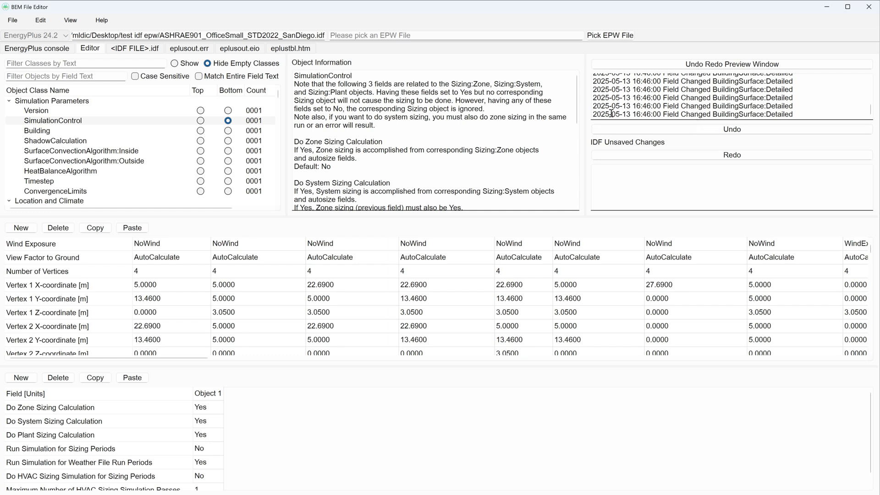
# Undo the latest BuildingSurface:Detailed field changes one by one, back to the first change made by the bulk replacement.
pyautogui.click(708, 129)
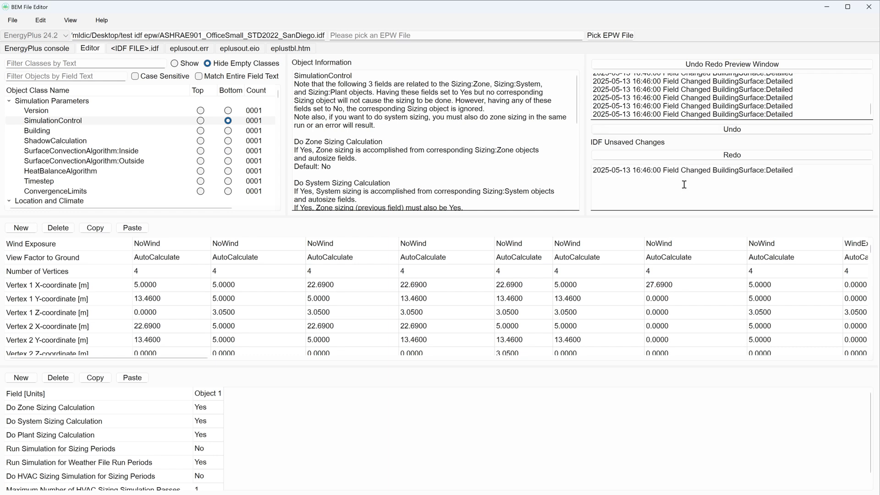
pyautogui.click(713, 132)
pyautogui.click(713, 132)
pyautogui.click(713, 132)
pyautogui.click(715, 133)
pyautogui.click(715, 132)
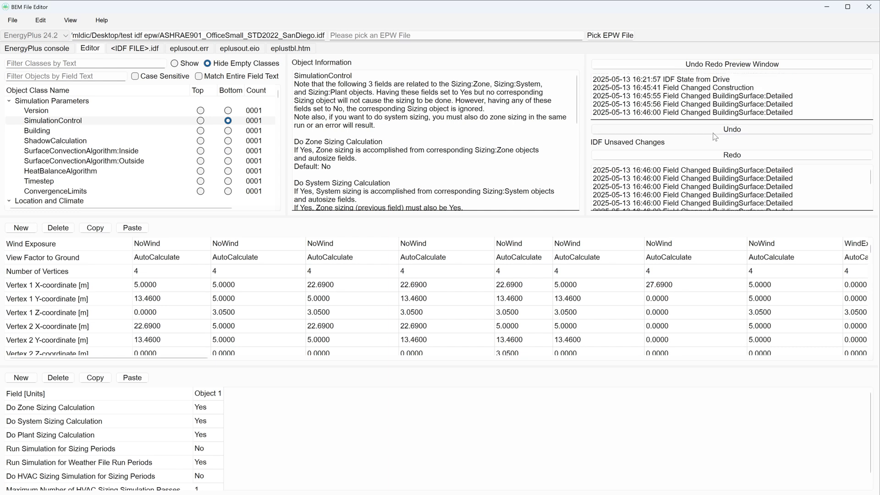
# Redo all the undone BuildingSurface:Detailed field changes.
pyautogui.click(714, 156)
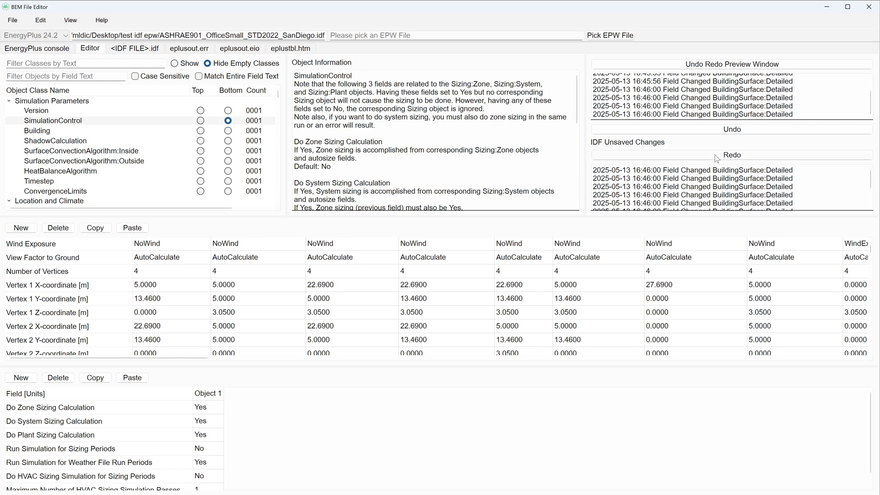
pyautogui.click(715, 157)
pyautogui.click(716, 158)
pyautogui.click(716, 158)
pyautogui.click(715, 157)
pyautogui.click(714, 157)
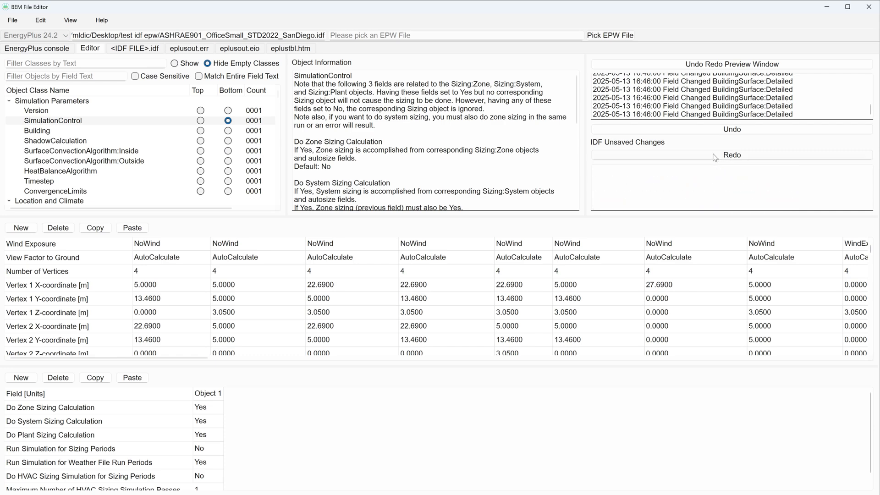
# Open the Undo Redo Preview window, enlarge its undo section and place the window clear of the change history.
pyautogui.click(730, 65)
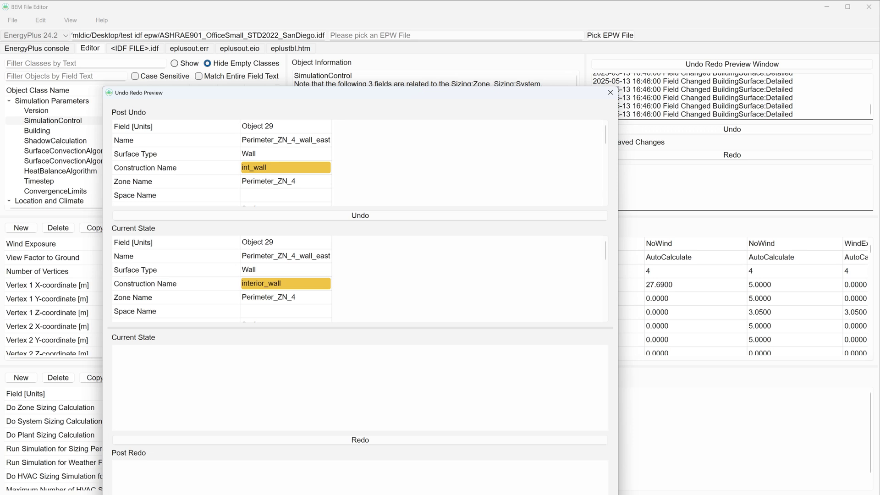
pyautogui.moveTo(418, 93); pyautogui.dragTo(555, 64)
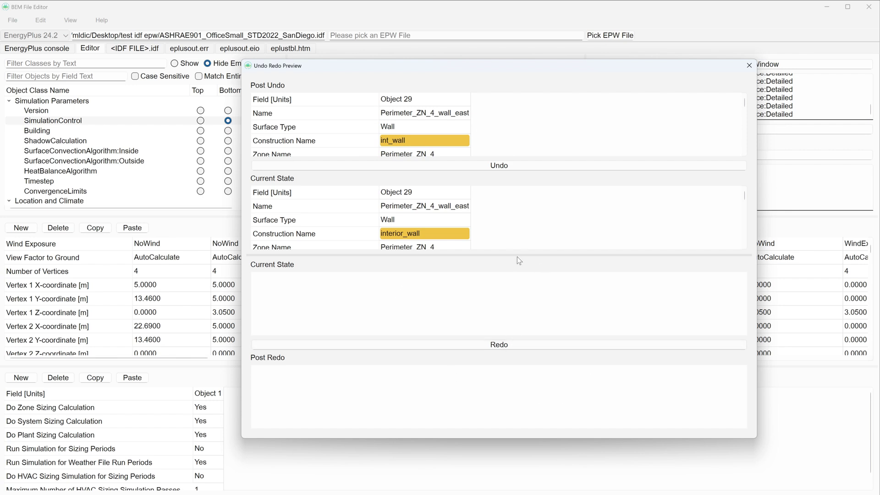
pyautogui.moveTo(518, 255); pyautogui.dragTo(525, 433)
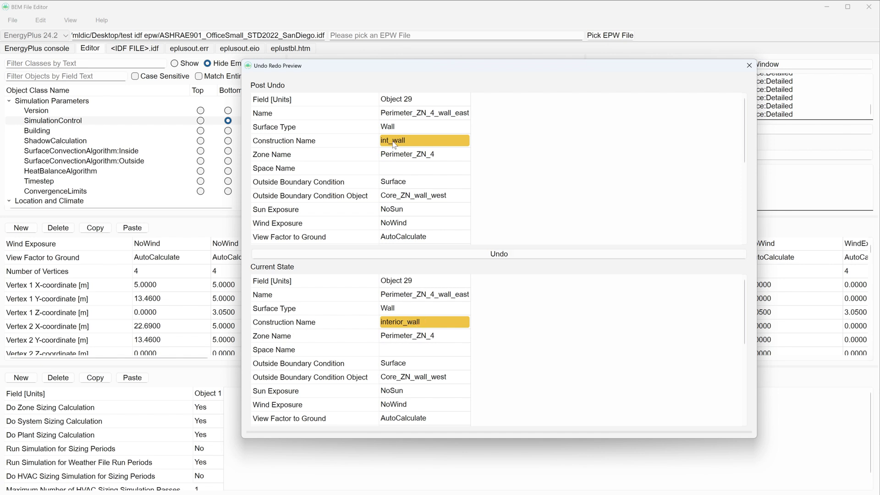
pyautogui.moveTo(592, 66); pyautogui.dragTo(420, 63)
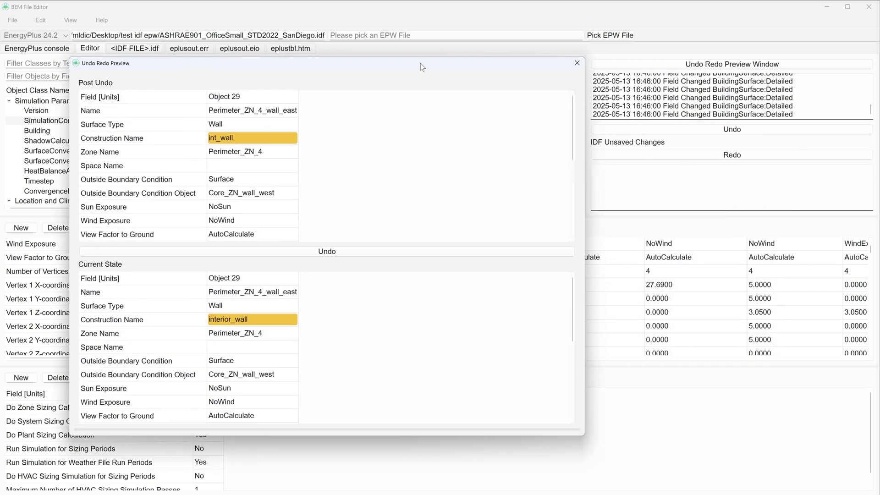
# Undo every interior_wall replacement from the preview window, including the Construction name change, back to the IDF state from drive.
pyautogui.click(375, 253)
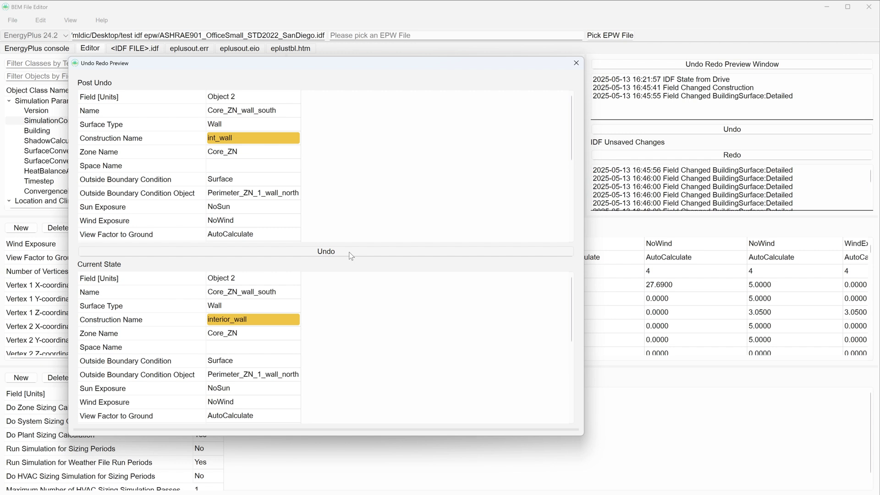
pyautogui.click(351, 255)
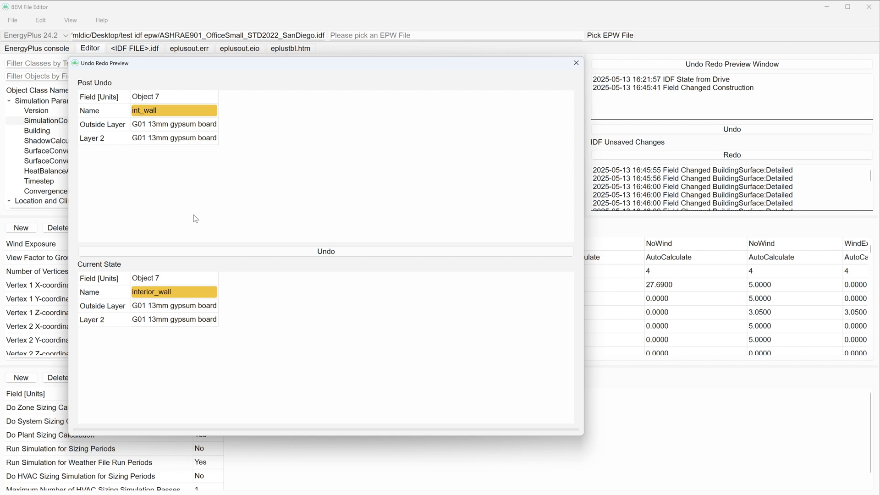
pyautogui.click(417, 249)
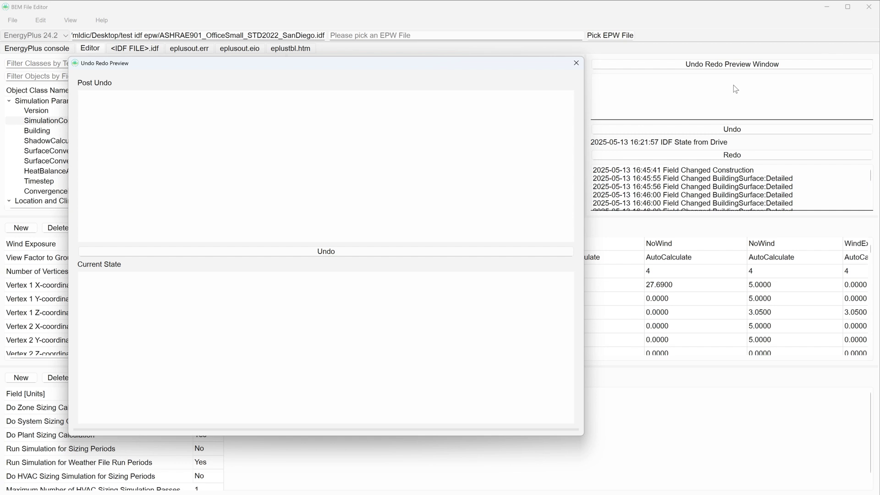
# Enlarge the preview window's redo section, redo the interior_wall Construction name change and several BuildingSurface:Detailed changes there, and close the window.
pyautogui.moveTo(338, 429); pyautogui.dragTo(339, 204)
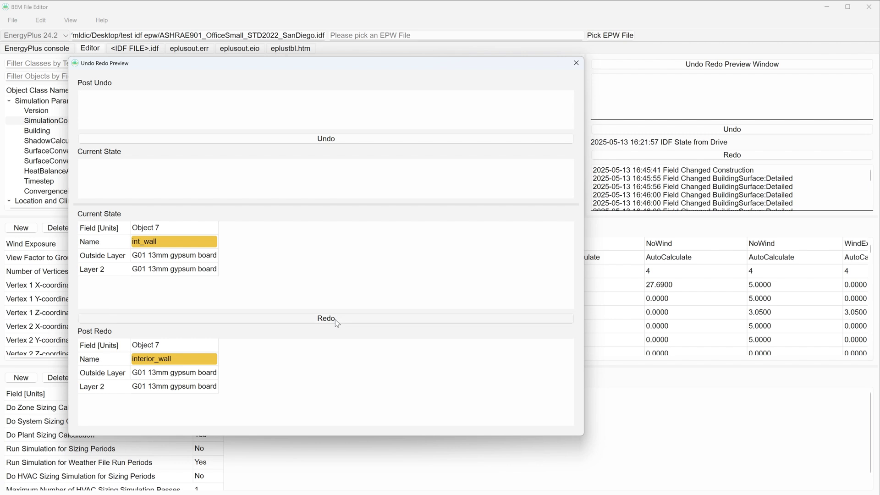
pyautogui.moveTo(264, 204); pyautogui.dragTo(265, 77)
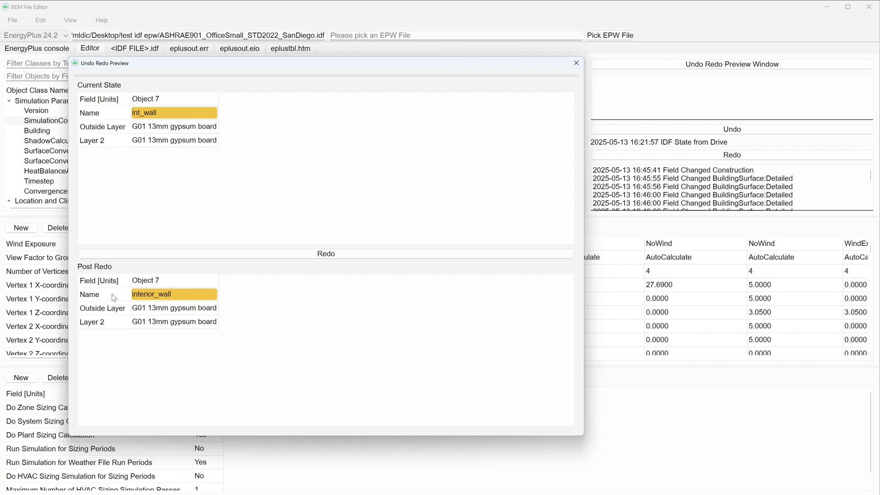
pyautogui.click(331, 255)
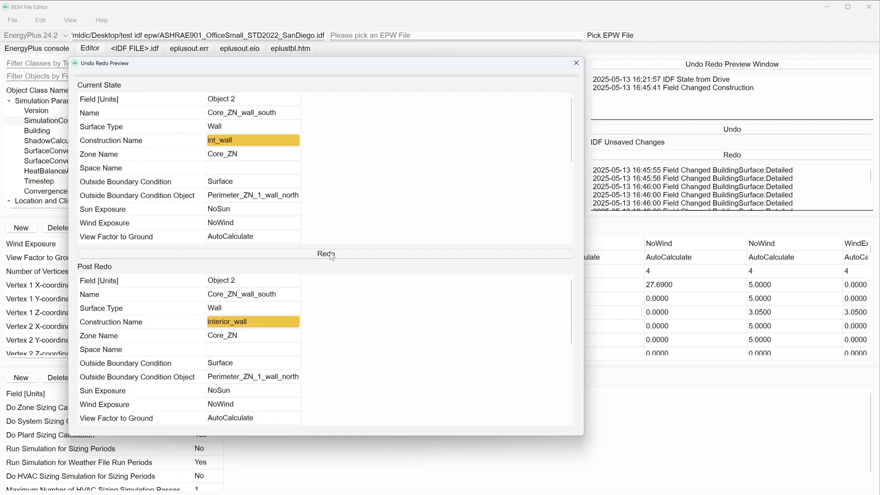
pyautogui.click(332, 255)
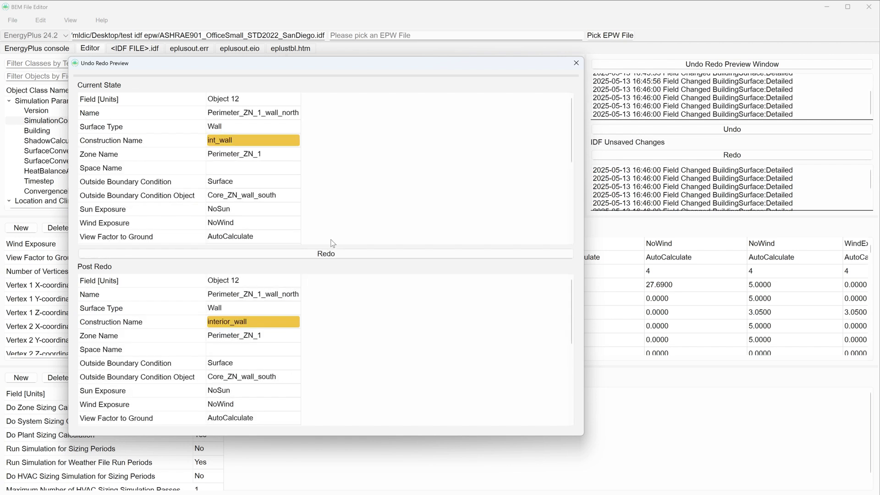
pyautogui.click(575, 63)
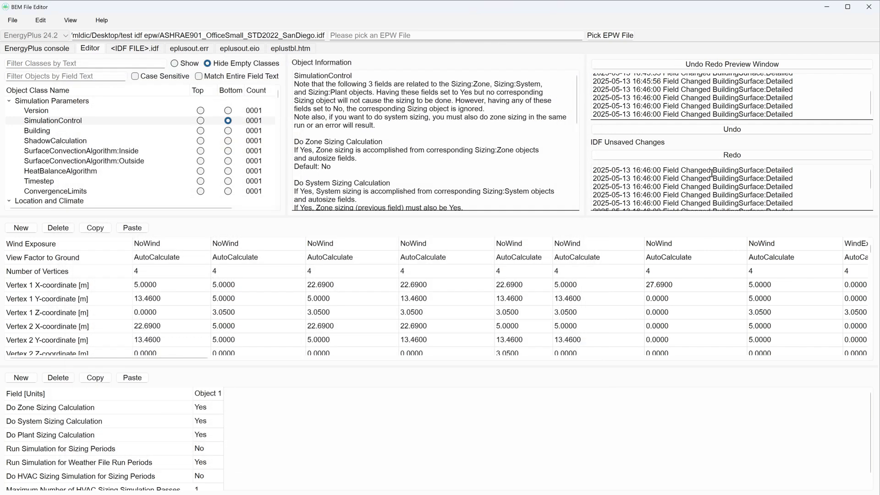
# Set the Number of Vertices of the BuildingSurface:Detailed object Core_ZN_wall_south to 5.
pyautogui.doubleClick(236, 271)
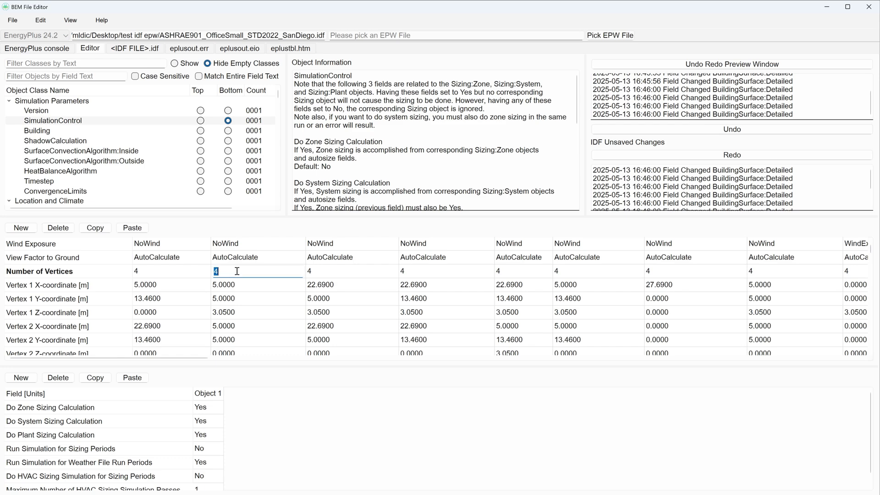
pyautogui.write('5')
pyautogui.press('Return')
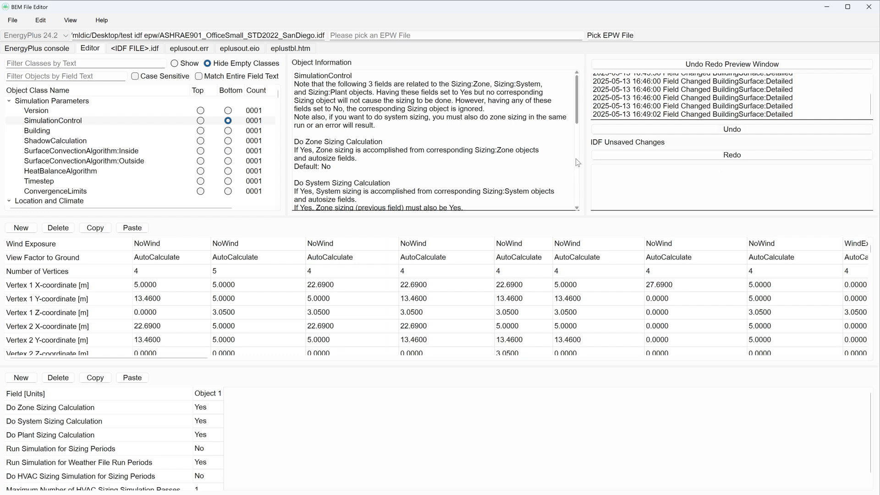
# Open the Undo Redo Preview window and enlarge it and its undo section to compare the Number of Vertices field before and after undo.
pyautogui.click(710, 67)
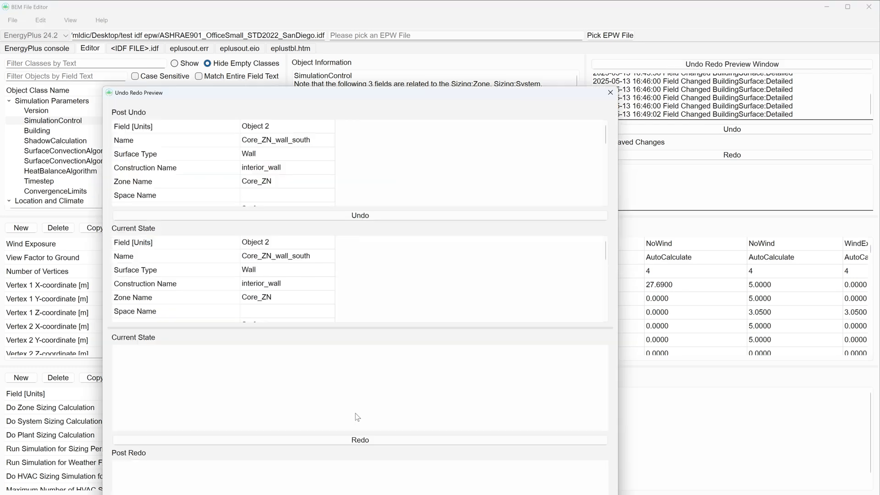
pyautogui.moveTo(378, 327); pyautogui.dragTo(376, 493)
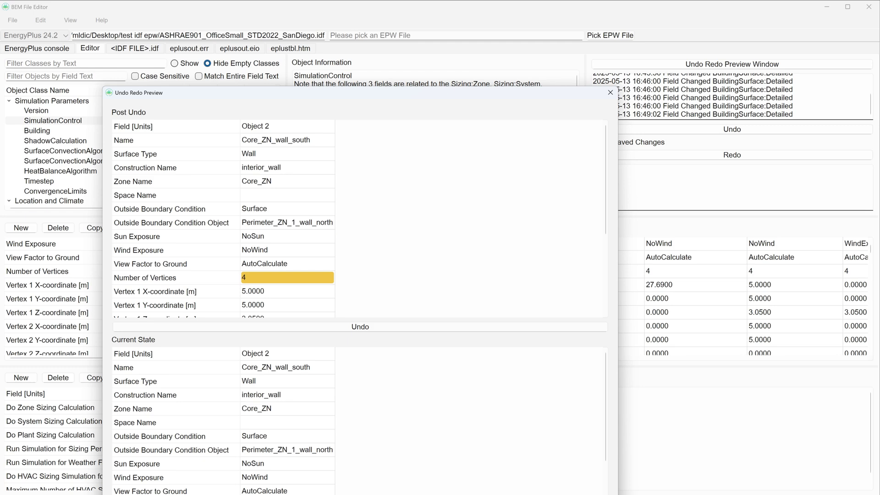
pyautogui.moveTo(390, 92); pyautogui.dragTo(466, 37)
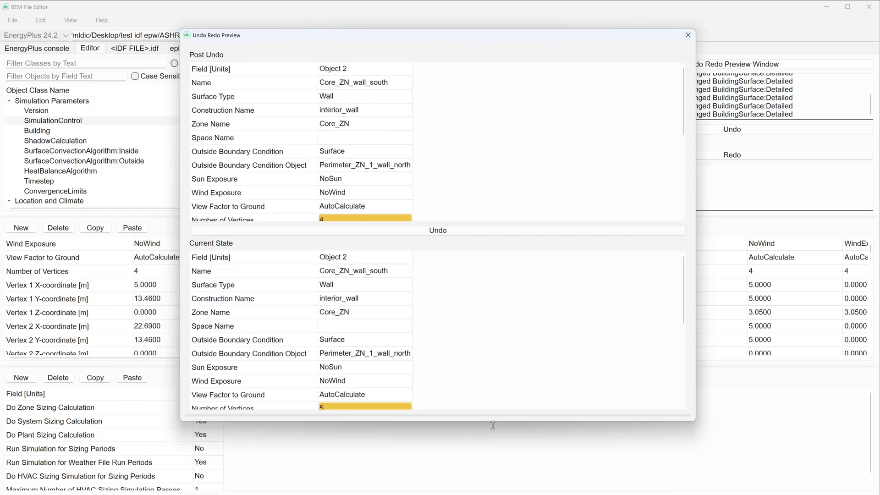
pyautogui.moveTo(491, 420); pyautogui.dragTo(489, 458)
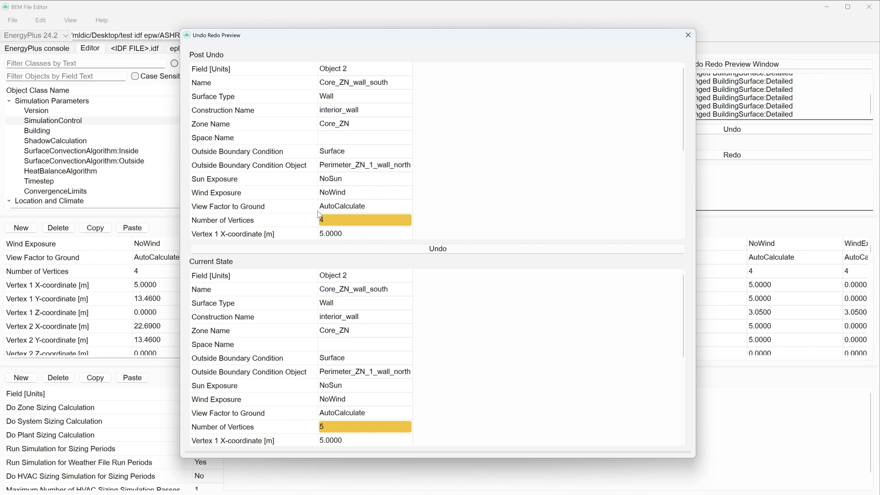
# Undo the Number of Vertices edit and all interior_wall changes from the preview window, back to the IDF state from drive, and close it.
pyautogui.click(483, 248)
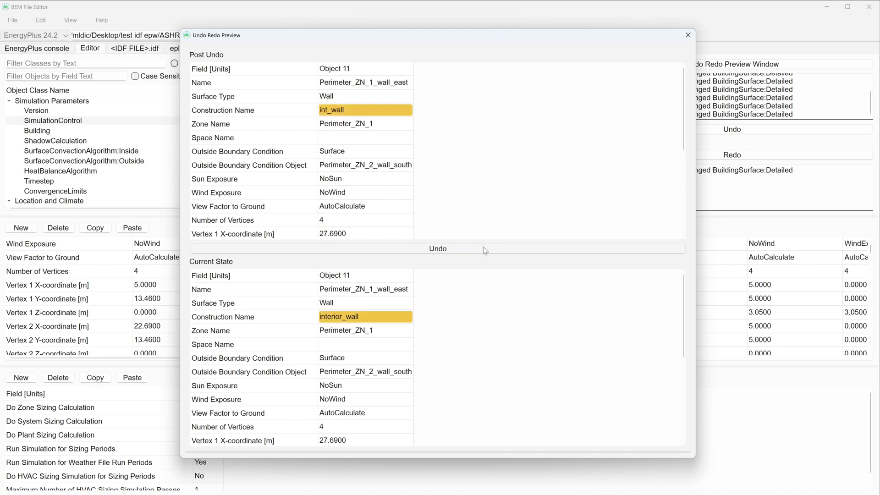
pyautogui.click(483, 248)
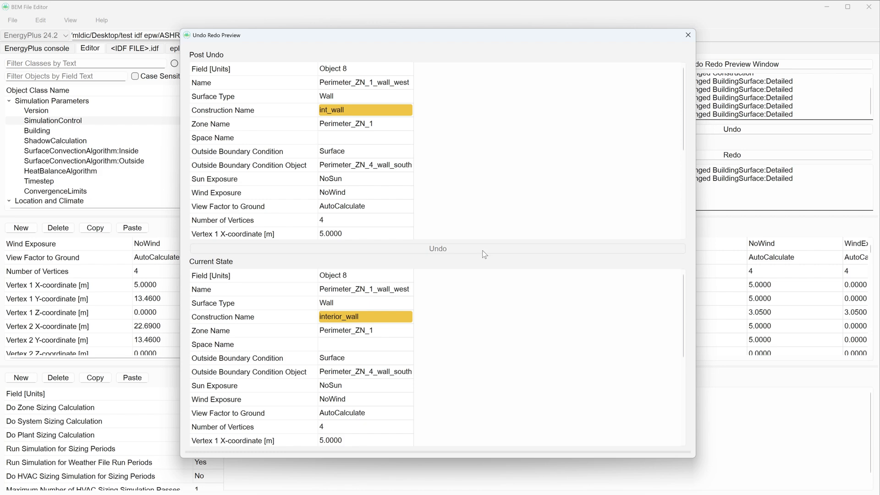
pyautogui.click(483, 250)
pyautogui.click(487, 248)
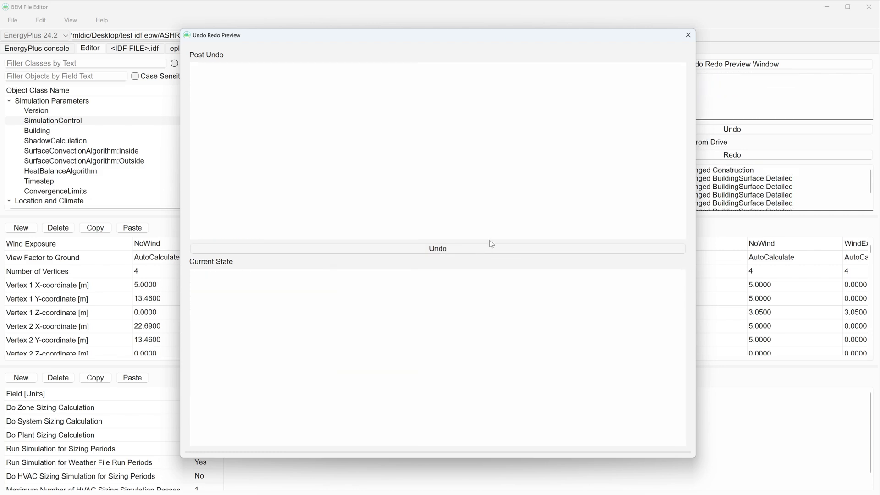
pyautogui.click(688, 36)
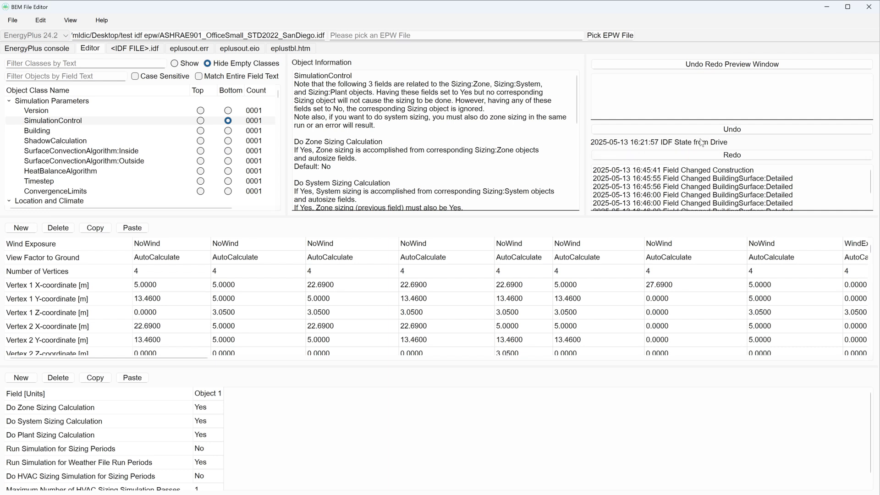
# Redo the Construction change and the first three BuildingSurface:Detailed changes, and save the IDF file in that state.
pyautogui.click(708, 153)
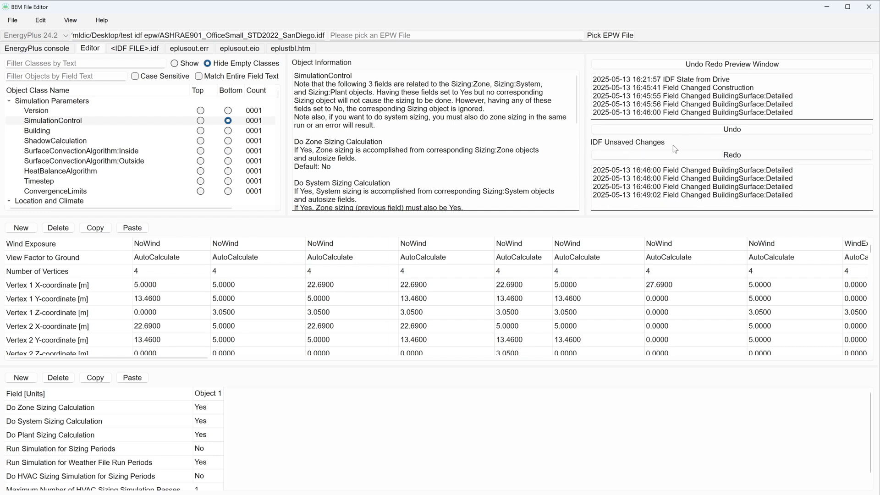
pyautogui.click(12, 20)
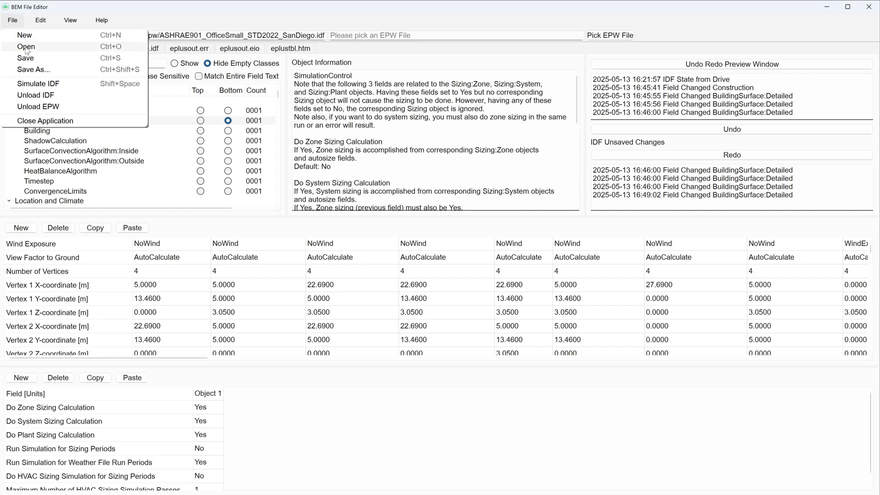
pyautogui.click(30, 60)
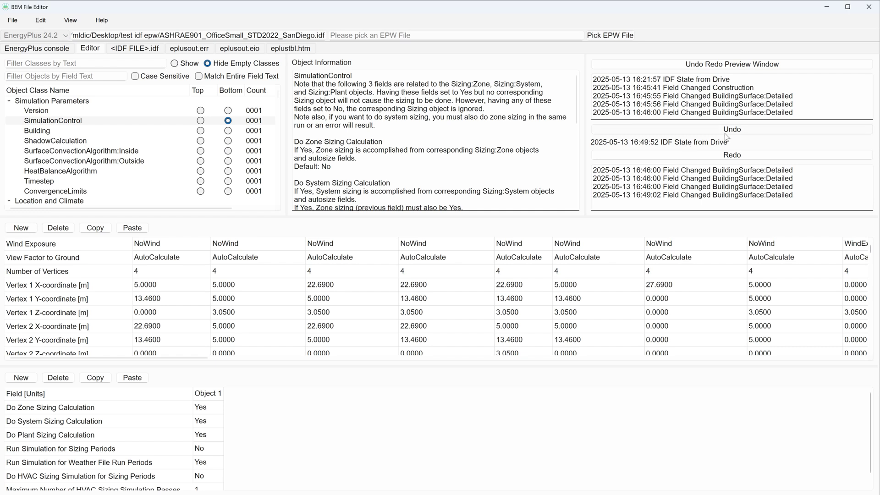
# Undo all remaining changes back to the start of the history and save the IDF file in that state.
pyautogui.click(749, 131)
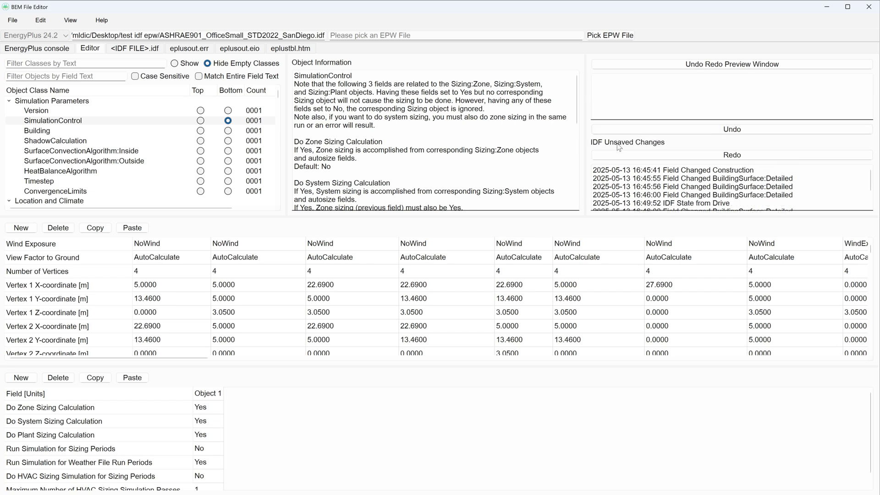
pyautogui.click(15, 21)
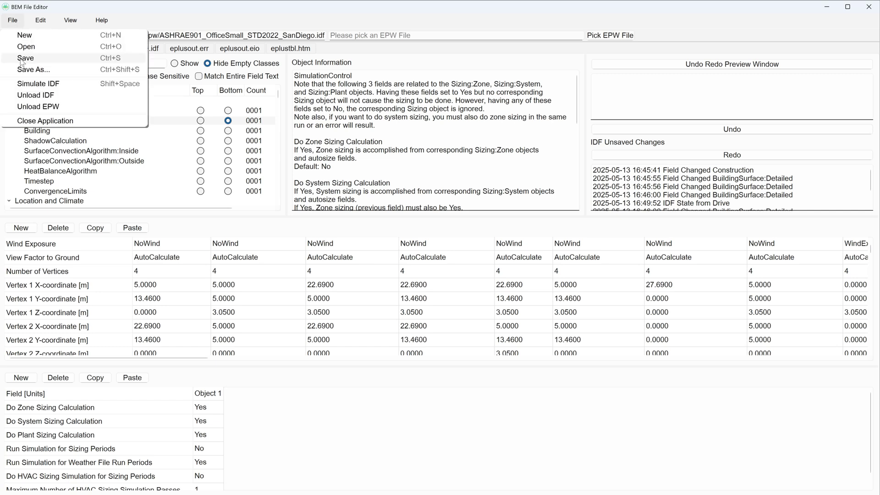
pyautogui.click(21, 59)
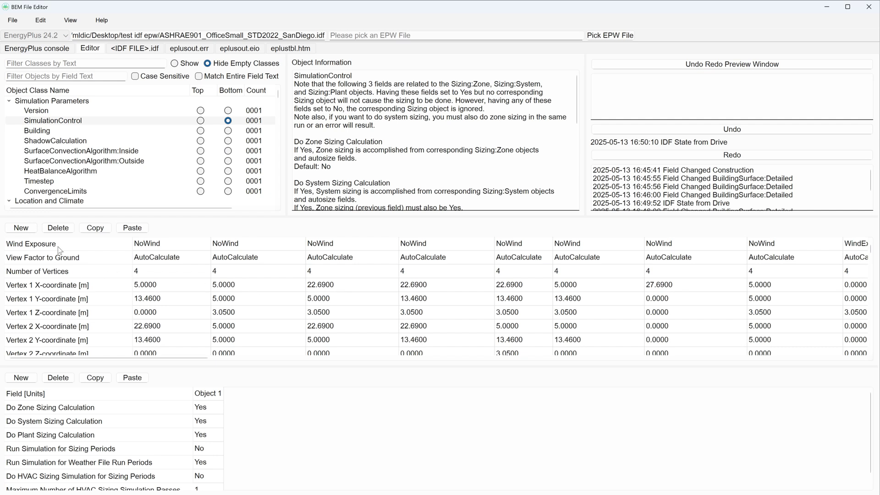
# Set the Vertex 1 Y-coordinate of the third displayed surface to 444 and undo the change.
pyautogui.click(346, 301)
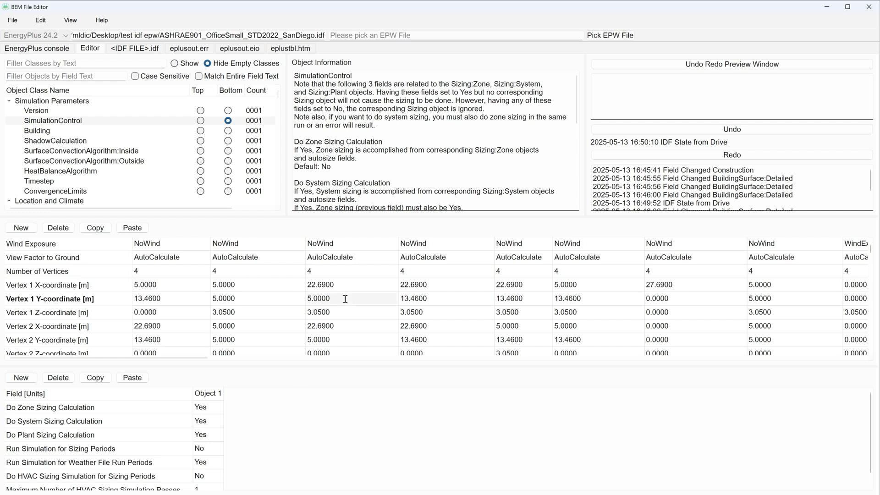
pyautogui.write('444')
pyautogui.press('Return')
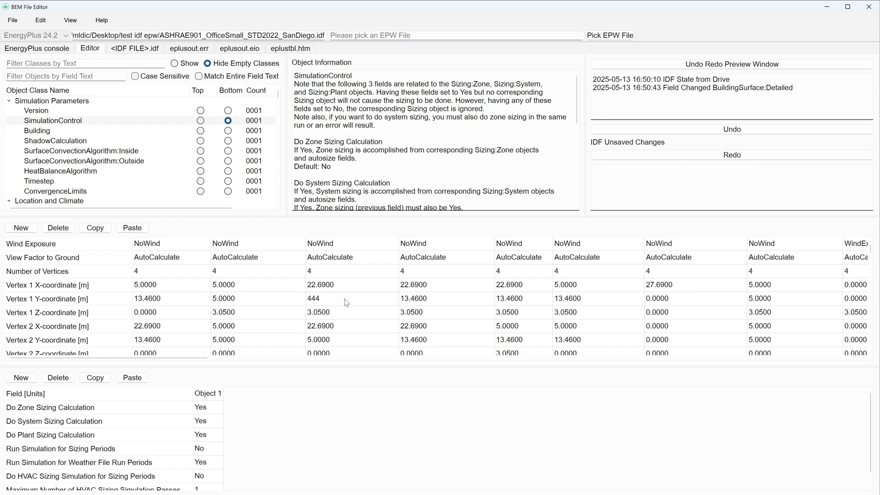
pyautogui.click(691, 130)
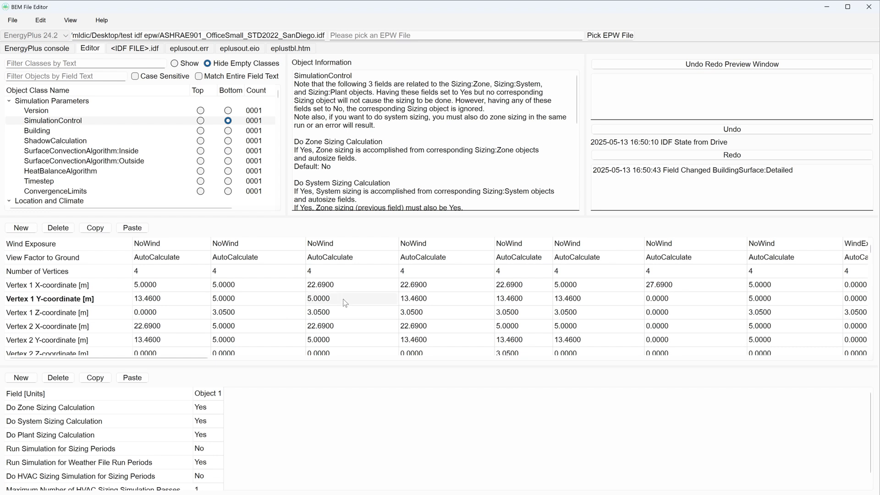
# Enter the invalid text abc as the third displayed surface's Vertex 1 Y-coordinate and undo the change.
pyautogui.write('abc')
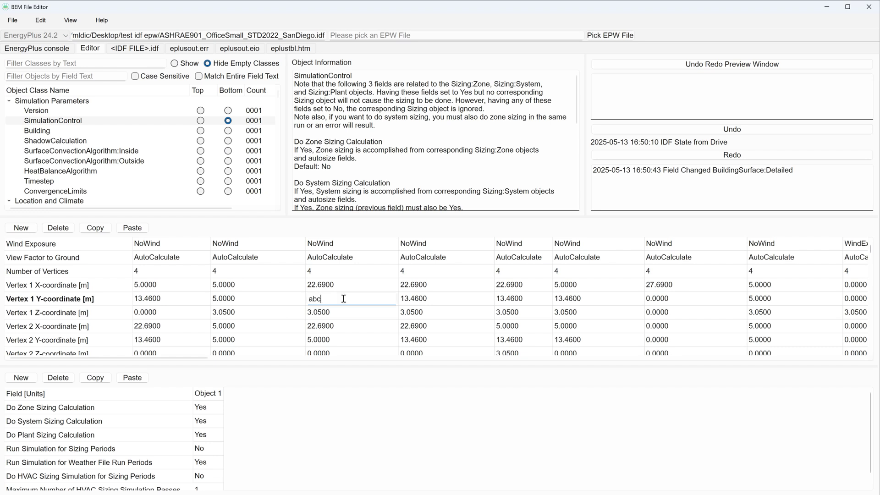
pyautogui.press('Return')
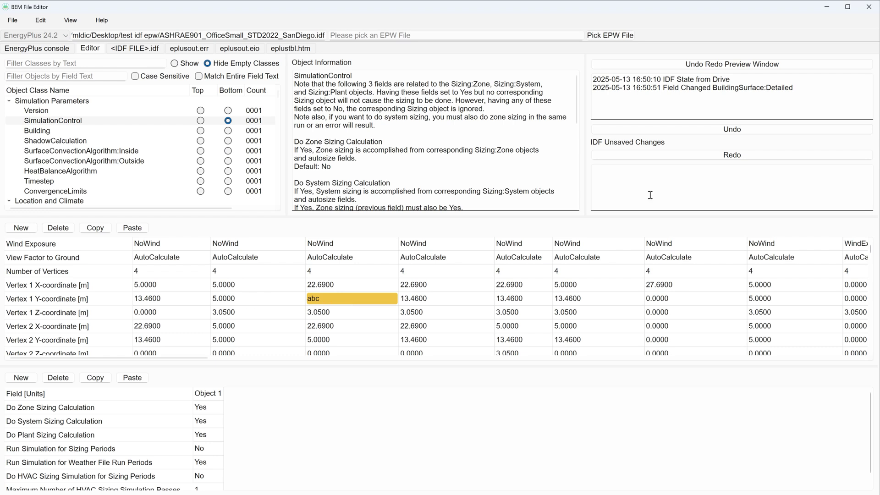
pyautogui.click(714, 133)
# Examine the Material:NoMass, WindowMaterial:SimpleGlazingSystem, Construction, Construction:FfactorGroundFloor and GlobalGeometryRules objects in the top table for highlighted invalid fields.
pyautogui.scroll(-1, 213, 155)
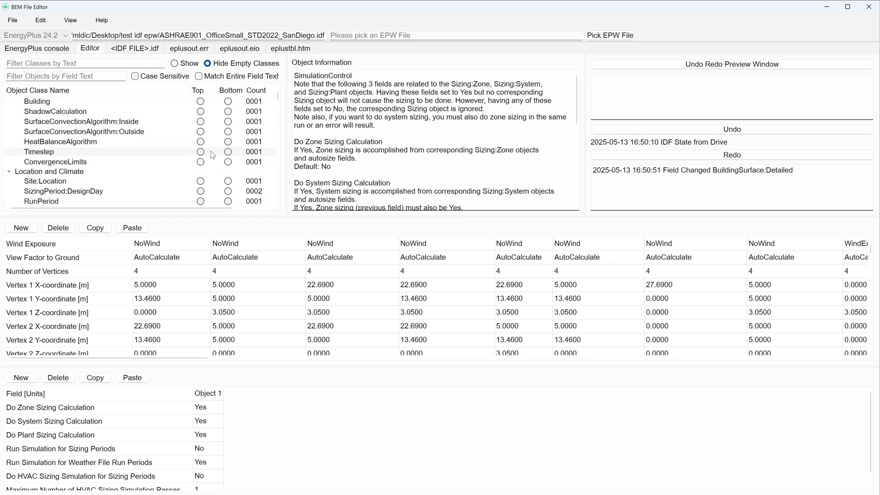
pyautogui.scroll(-1, 214, 155)
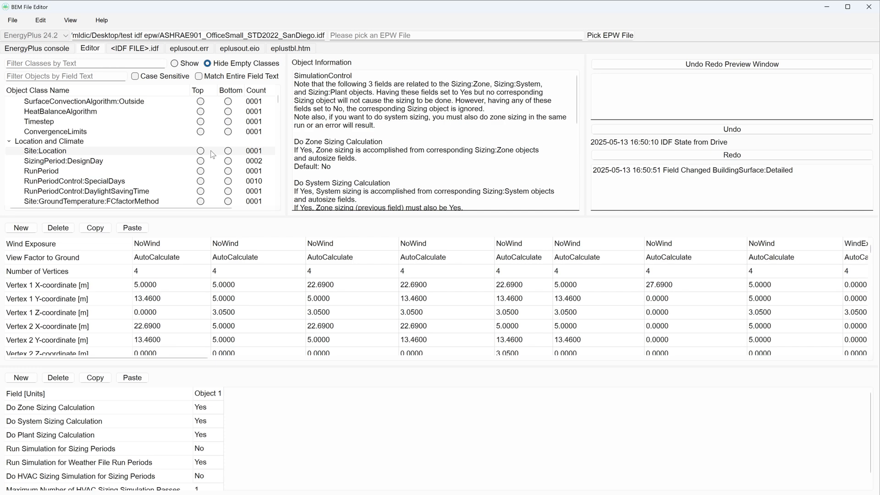
pyautogui.scroll(-2, 213, 155)
pyautogui.scroll(-1, 213, 155)
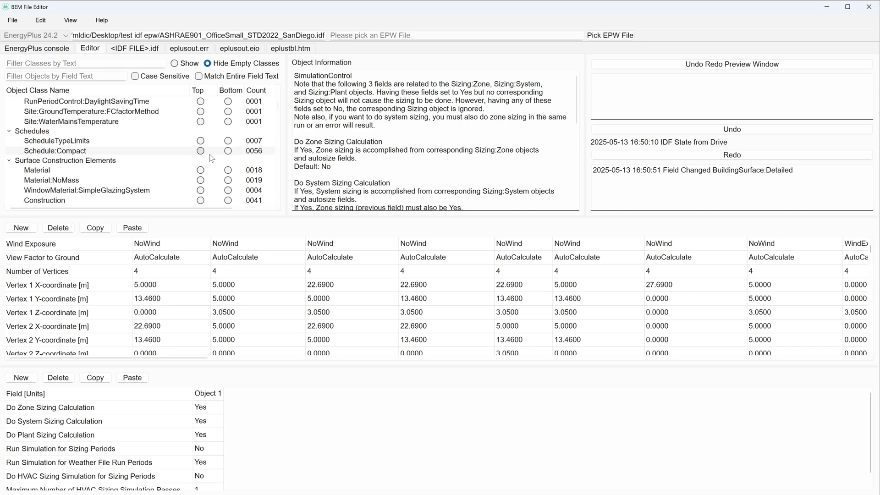
pyautogui.click(202, 181)
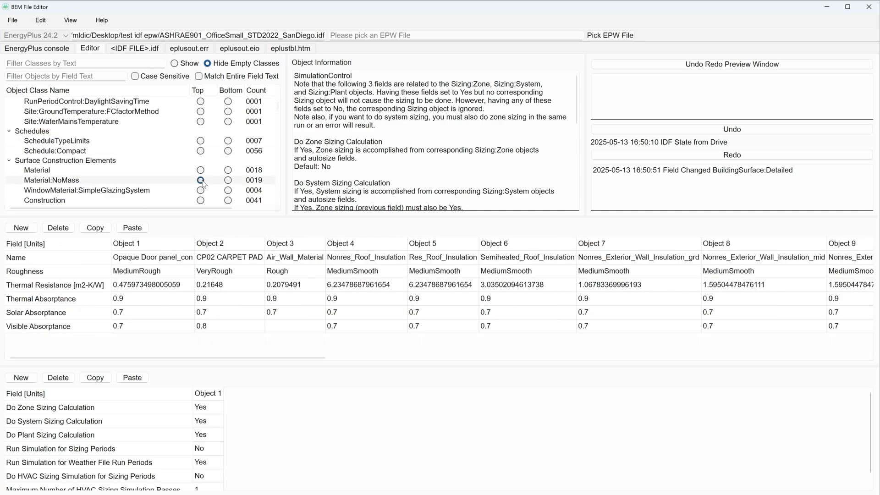
pyautogui.click(201, 190)
pyautogui.click(201, 201)
pyautogui.scroll(-1, 202, 184)
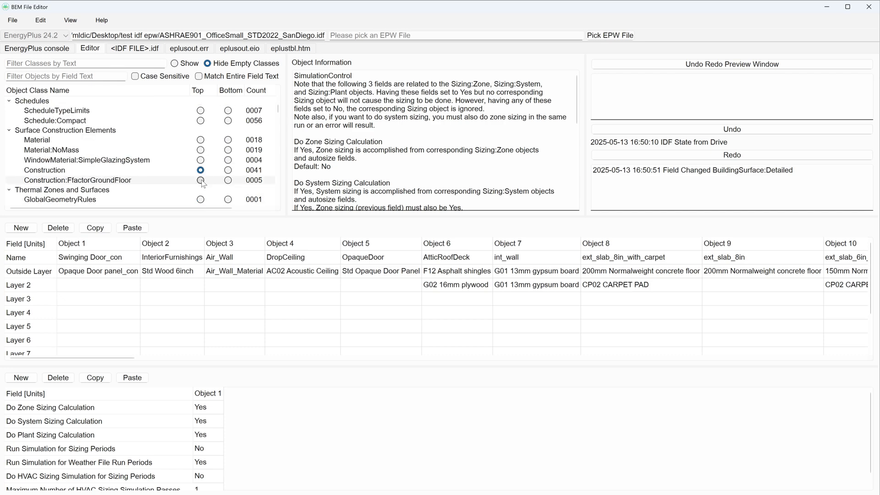
pyautogui.click(201, 180)
pyautogui.click(200, 200)
# Show the Schedule:Compact objects in the top table and select the highlighted Schedule Type Limits Name field of INFIL_QUARTER_ON_SCH.
pyautogui.scroll(1, 211, 148)
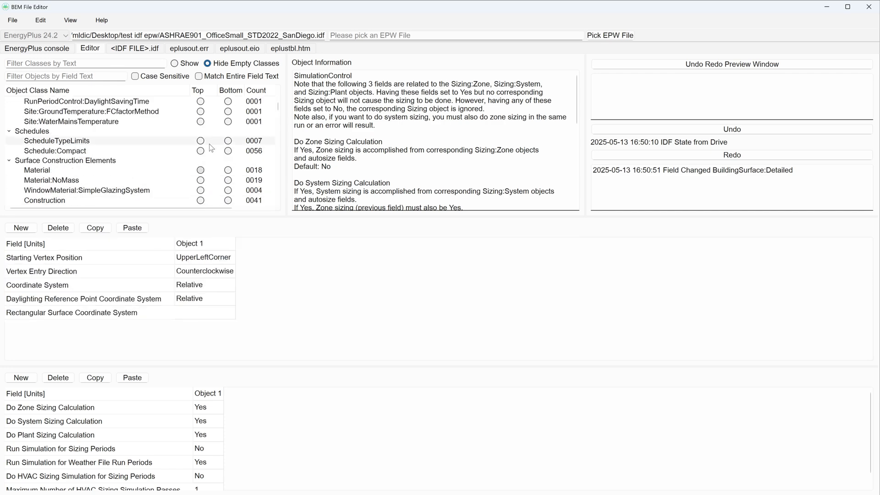
pyautogui.click(200, 141)
pyautogui.click(200, 151)
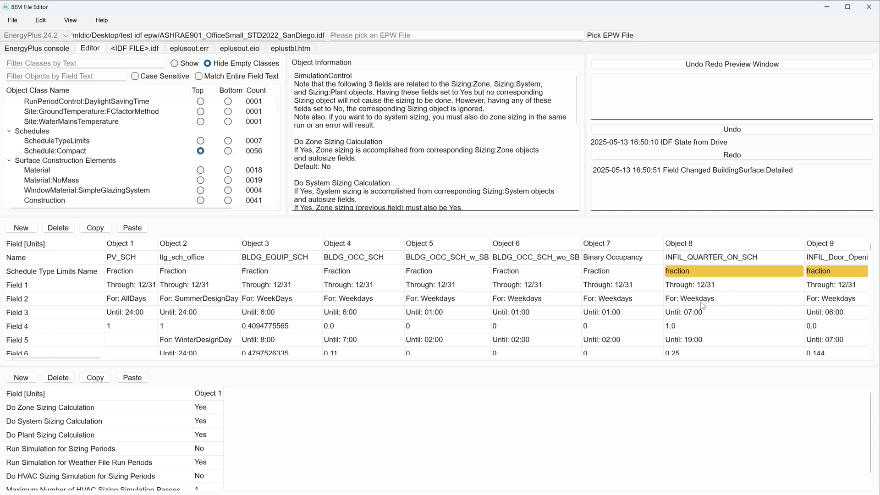
pyautogui.click(638, 274)
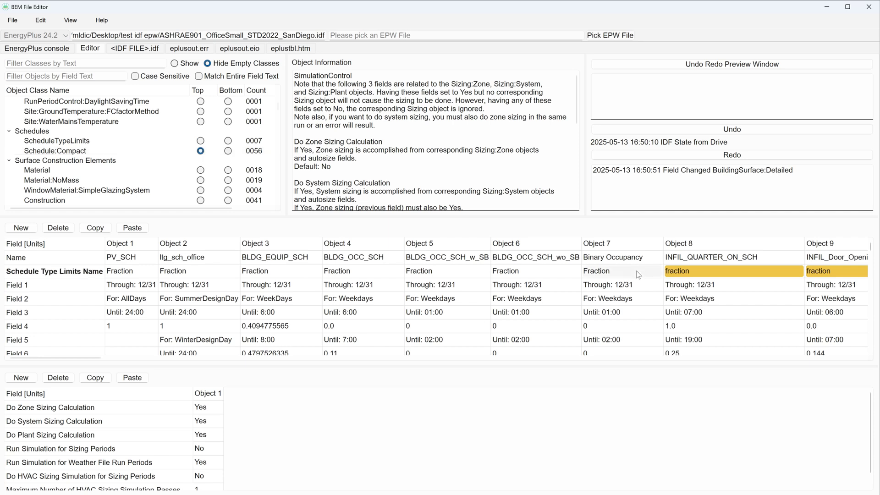
pyautogui.doubleClick(679, 275)
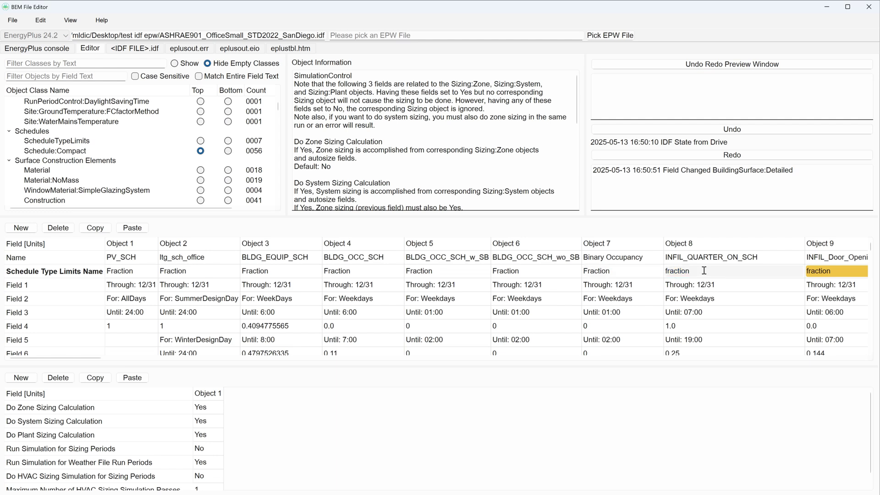
# Set the Schedule Type Limits Name of INFIL_QUARTER_ON_SCH to Fraction.
pyautogui.write('Fraction')
pyautogui.press('Return')
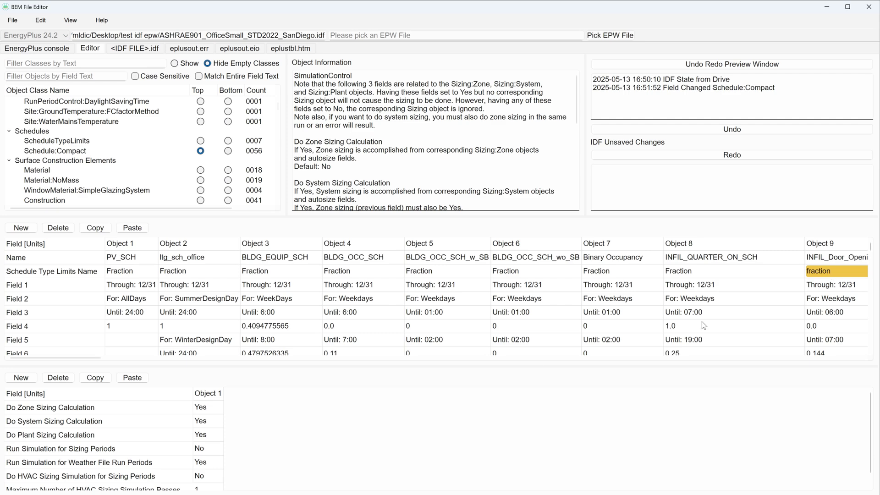
# Open the field choices for INFIL_Door_Opening_SCH's Schedule Type Limits Name, try filtering them by "on", clear the filter, and choose Fraction.
pyautogui.moveTo(65, 361); pyautogui.dragTo(111, 358)
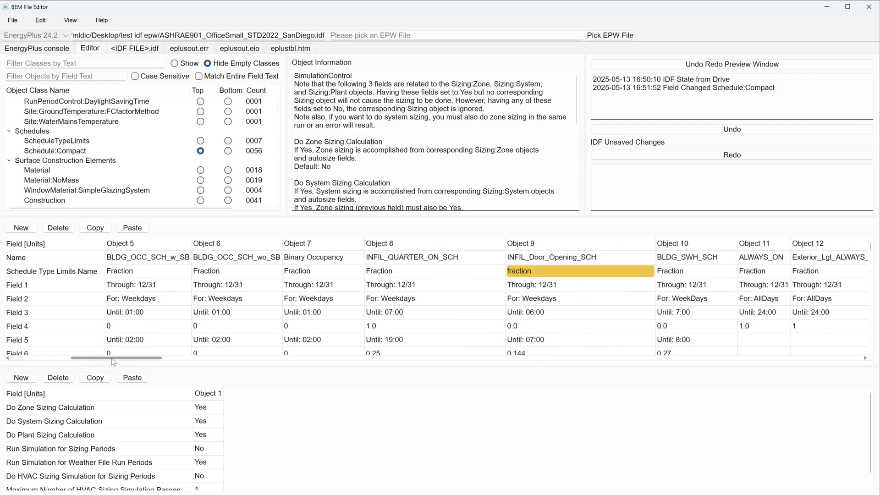
pyautogui.rightClick(567, 274)
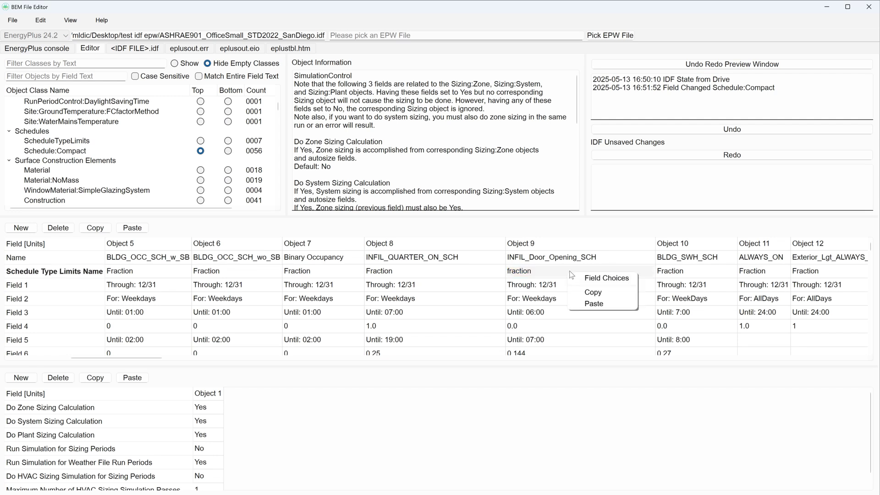
pyautogui.click(596, 279)
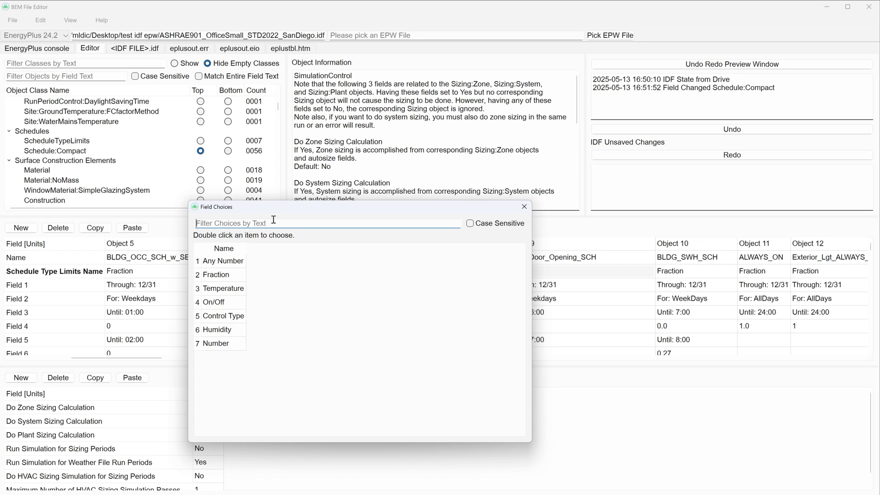
pyautogui.write('on')
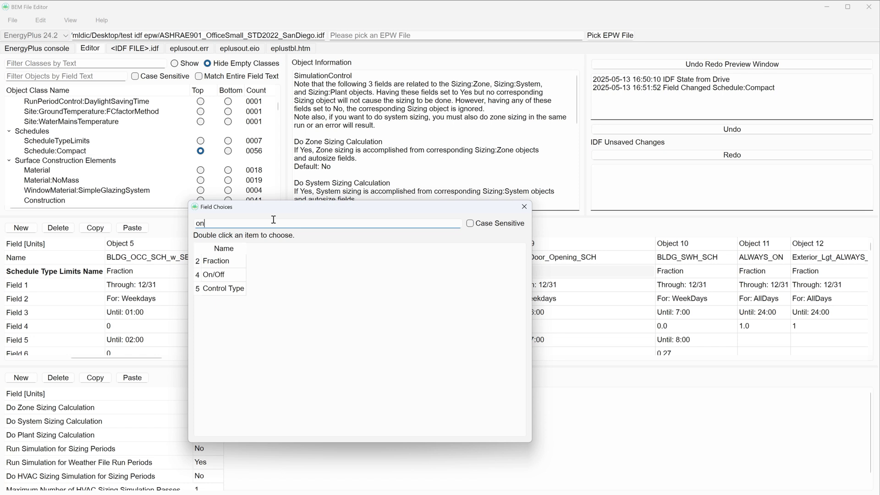
pyautogui.press('BackSpace')
pyautogui.press('BackSpace')
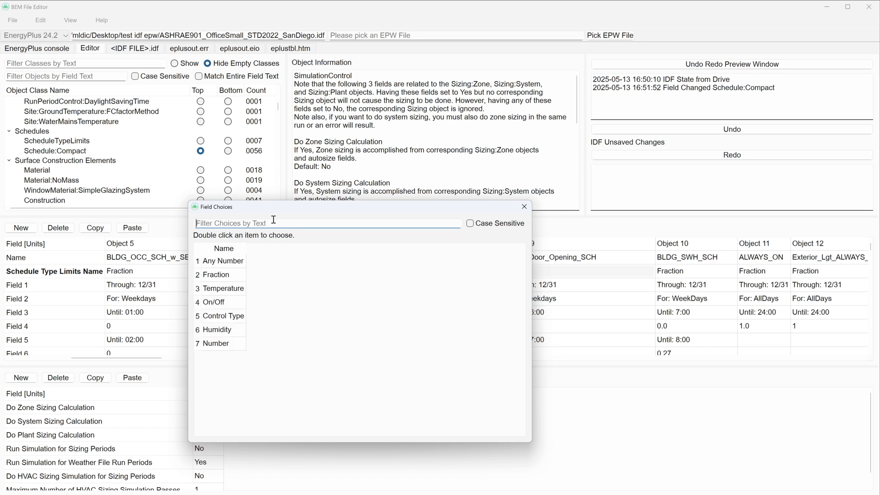
pyautogui.doubleClick(225, 275)
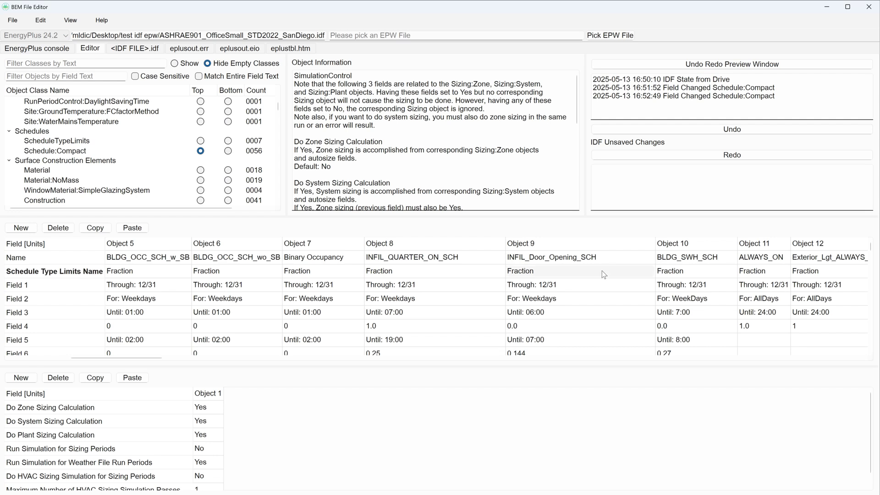
# Enter the invalid text nfbdfg as INFIL_Door_Opening_SCH's Schedule Type Limits Name, undo the change, and bring up the field's choices again.
pyautogui.write('nfbdfg')
pyautogui.press('Return')
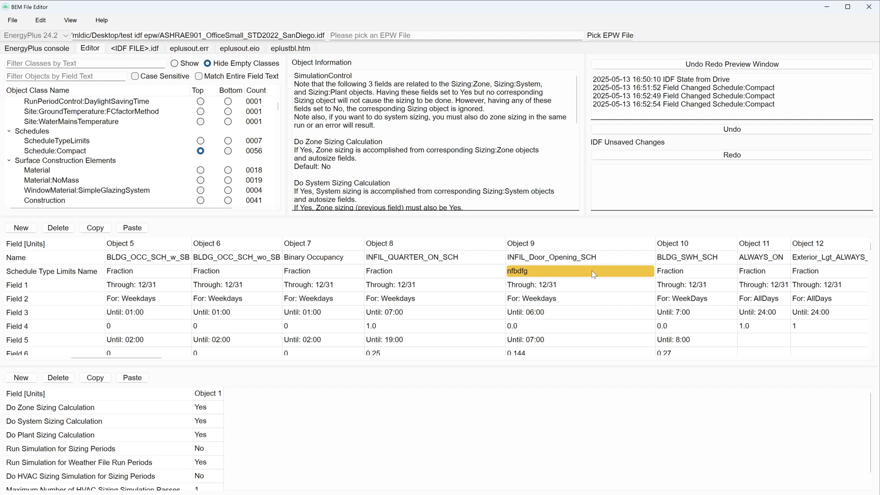
pyautogui.click(718, 132)
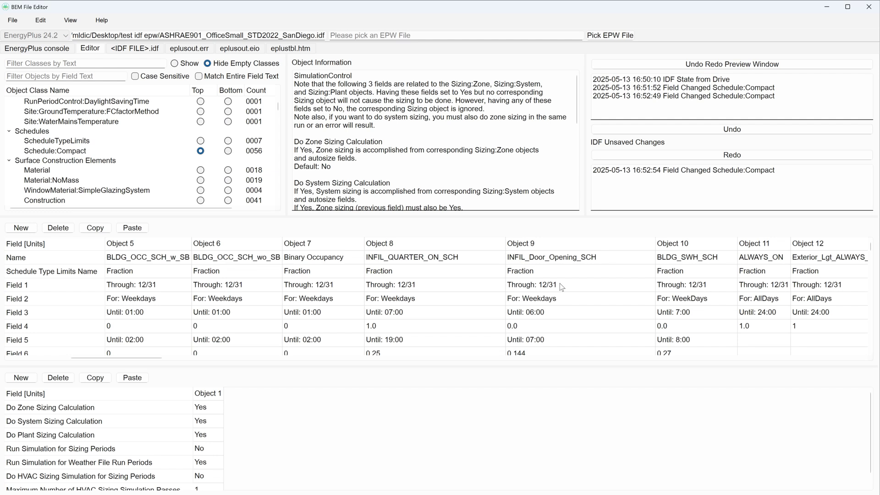
pyautogui.rightClick(548, 271)
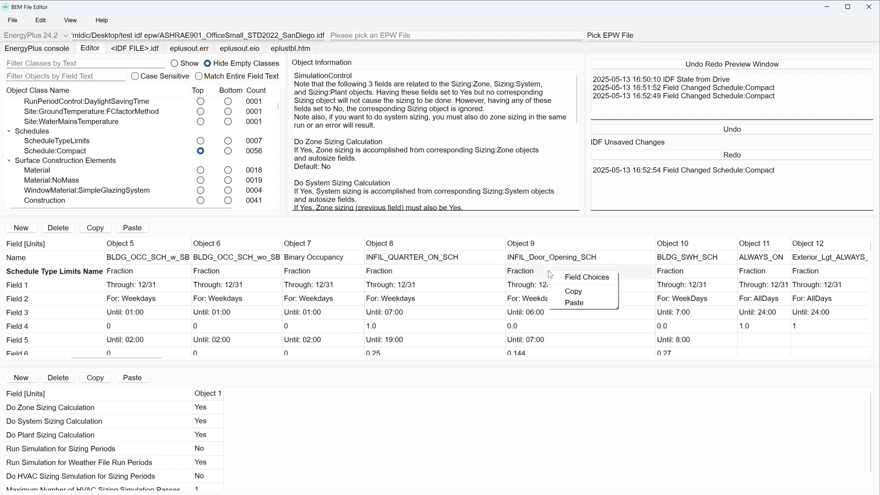
pyautogui.click(566, 277)
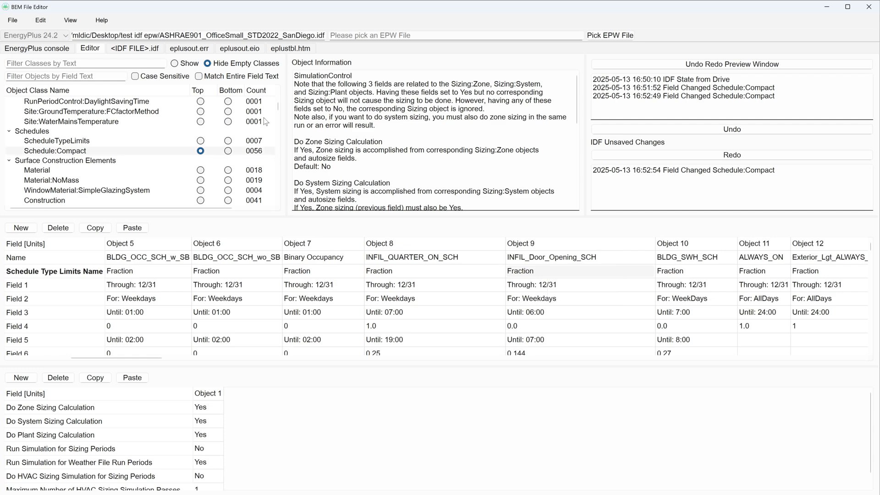
# Show the AirTerminal:SingleDuct:ConstantVolume:NoReheat objects in the top table and choose ALWAYS_ON as Core_ZN Direct Air's Availability Schedule Name.
pyautogui.scroll(-4, 230, 171)
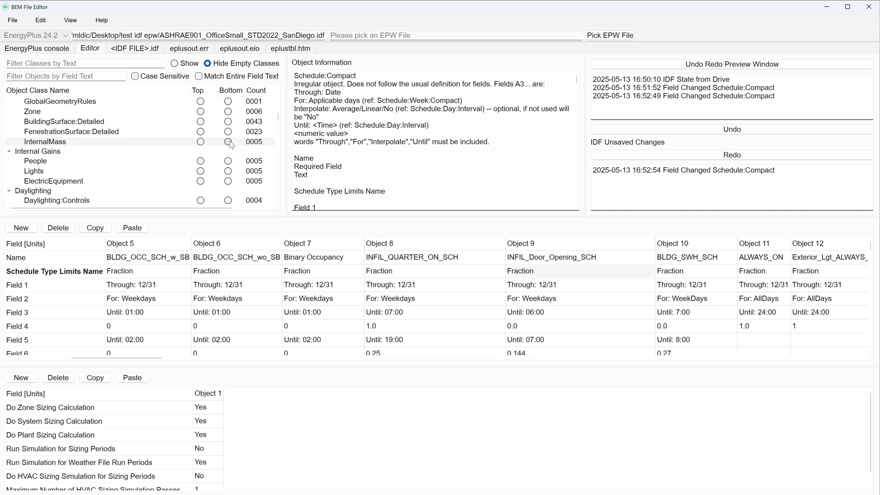
pyautogui.scroll(-5, 230, 144)
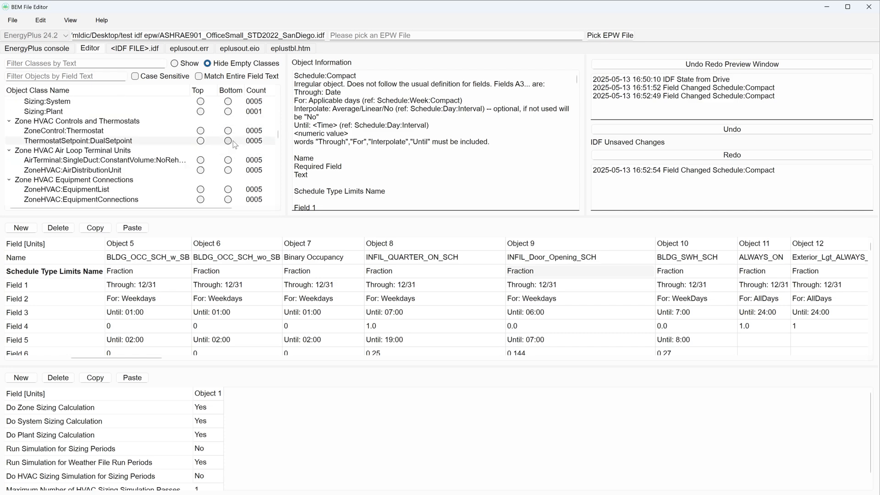
pyautogui.click(201, 161)
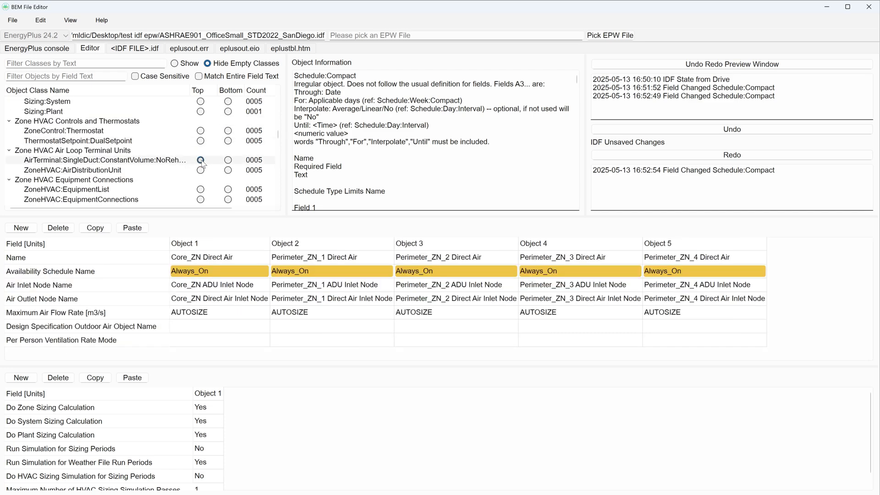
pyautogui.click(229, 271)
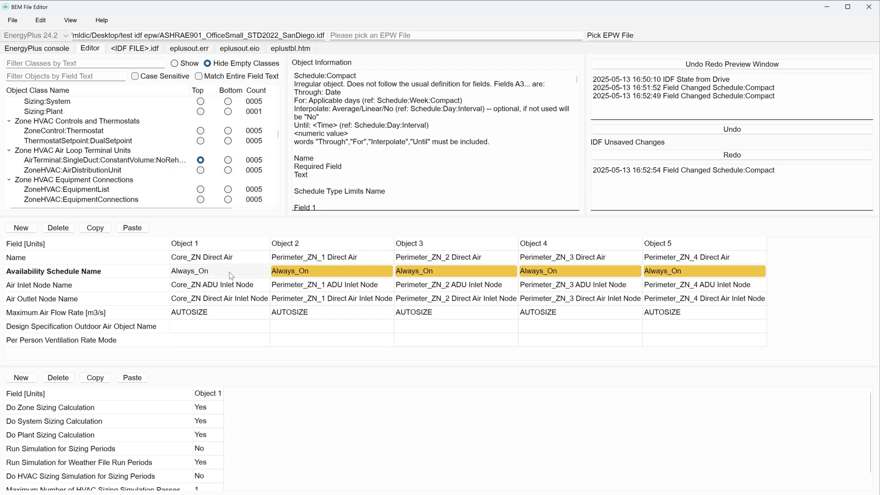
pyautogui.rightClick(229, 271)
pyautogui.click(265, 279)
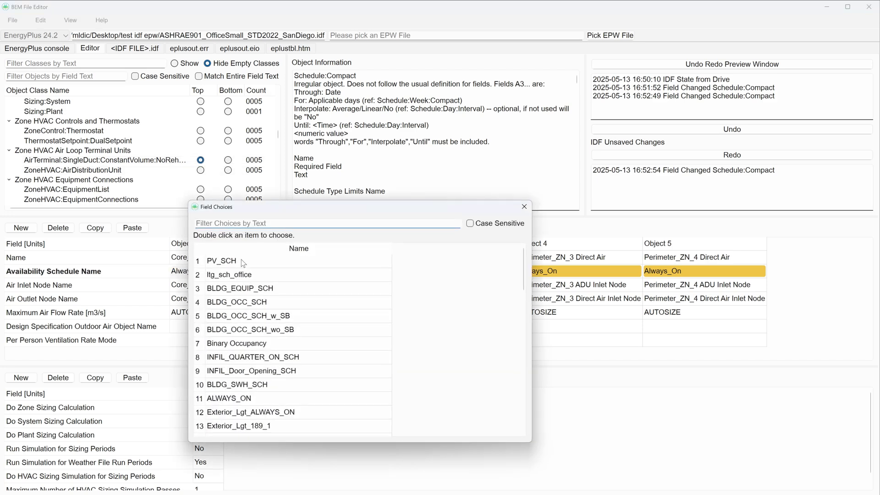
pyautogui.doubleClick(266, 398)
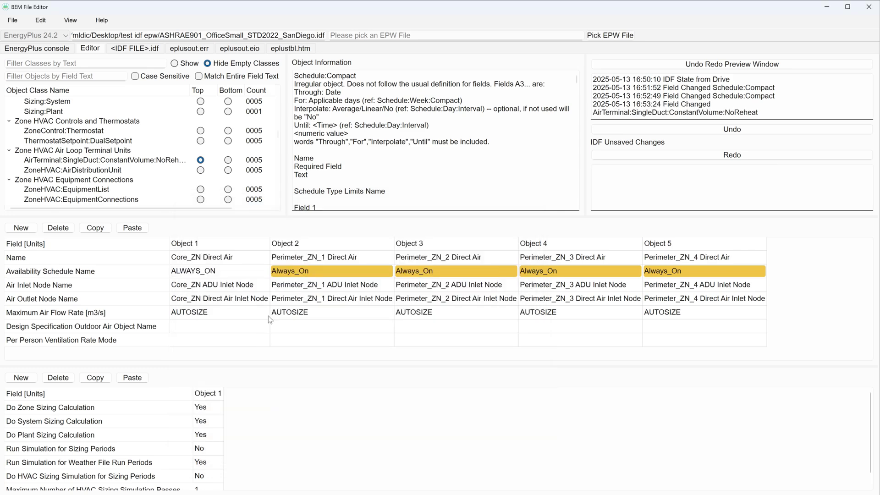
# Examine the value options offered for Core_ZN Direct Air's Maximum Air Flow Rate and for the Building object's Solar Distribution.
pyautogui.rightClick(260, 316)
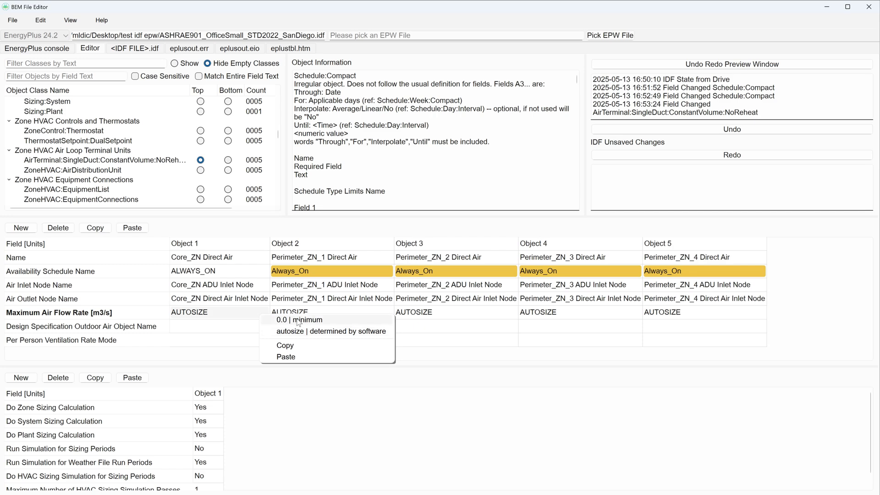
pyautogui.click(243, 328)
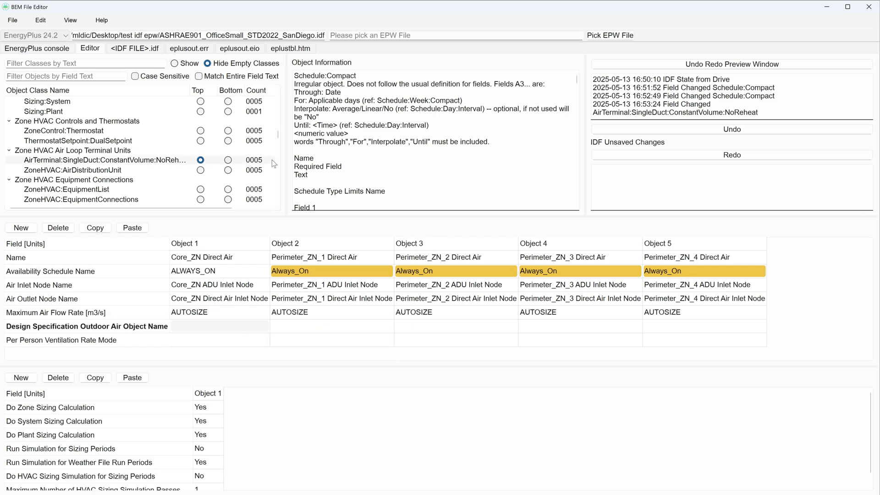
pyautogui.moveTo(276, 134); pyautogui.dragTo(276, 94)
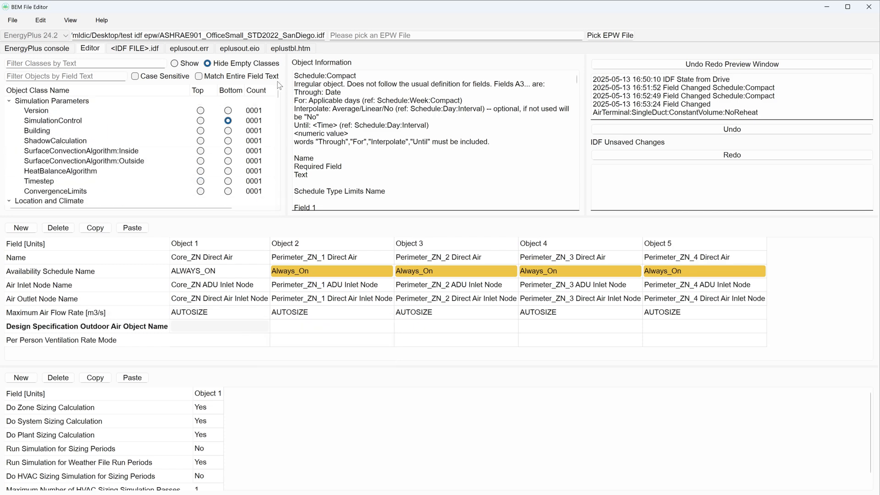
pyautogui.click(202, 130)
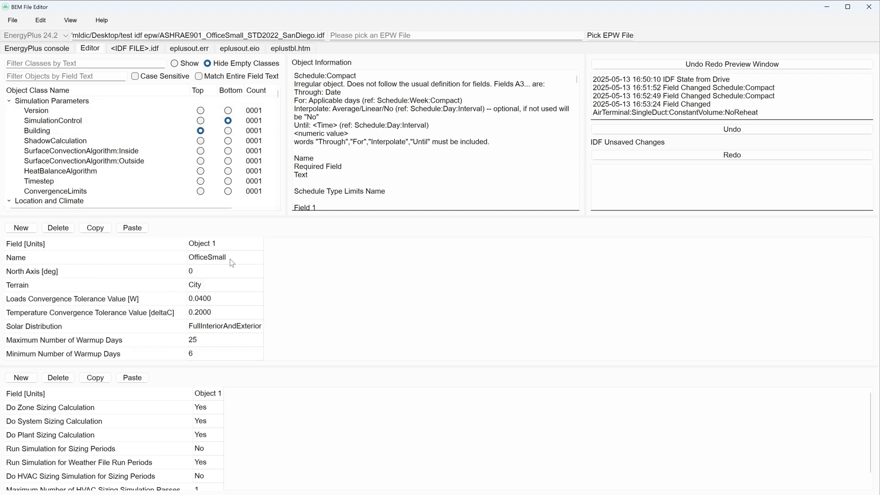
pyautogui.rightClick(248, 327)
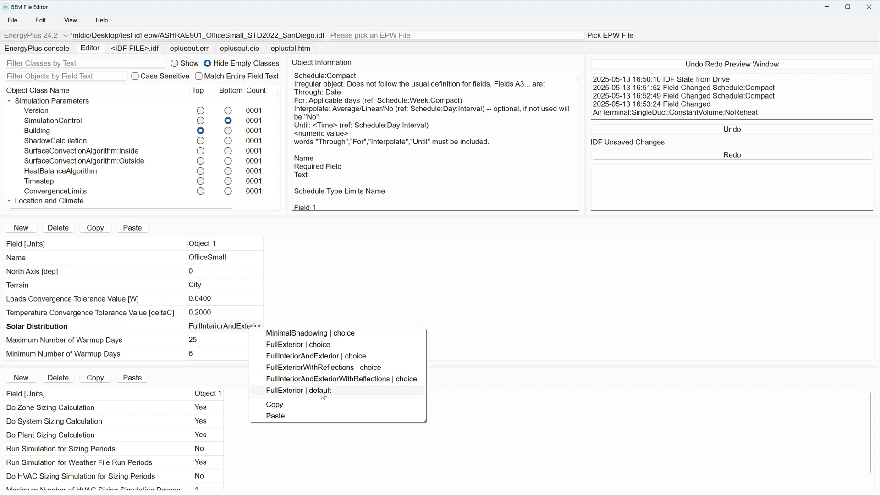
pyautogui.press('Escape')
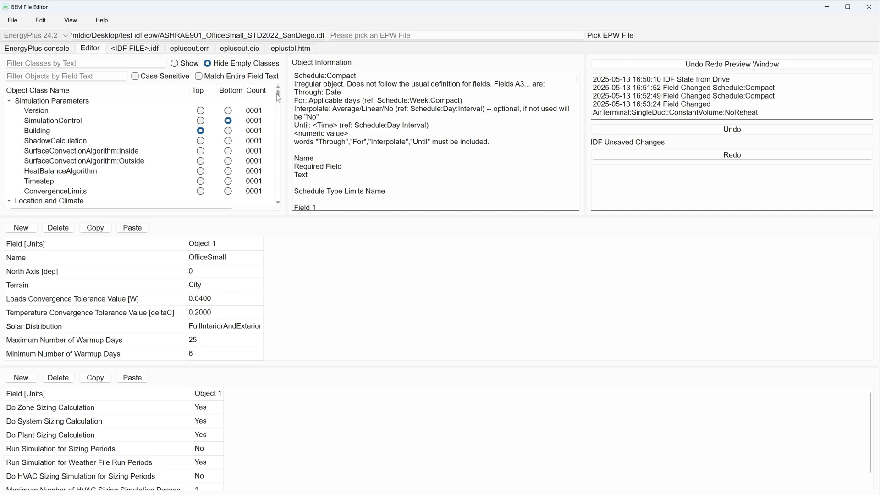
# Show the Coil:Heating:DX:SingleSpeed objects in the top table, down to their node and curve name fields.
pyautogui.moveTo(276, 94); pyautogui.dragTo(279, 148)
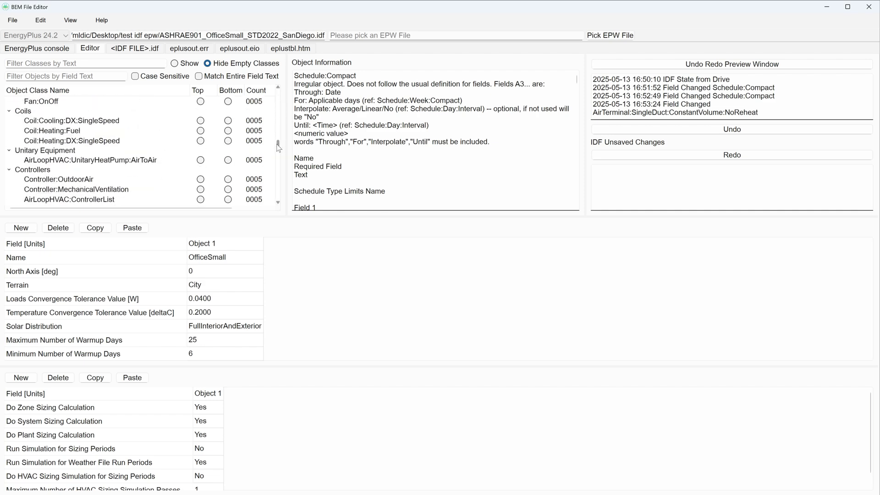
pyautogui.click(201, 143)
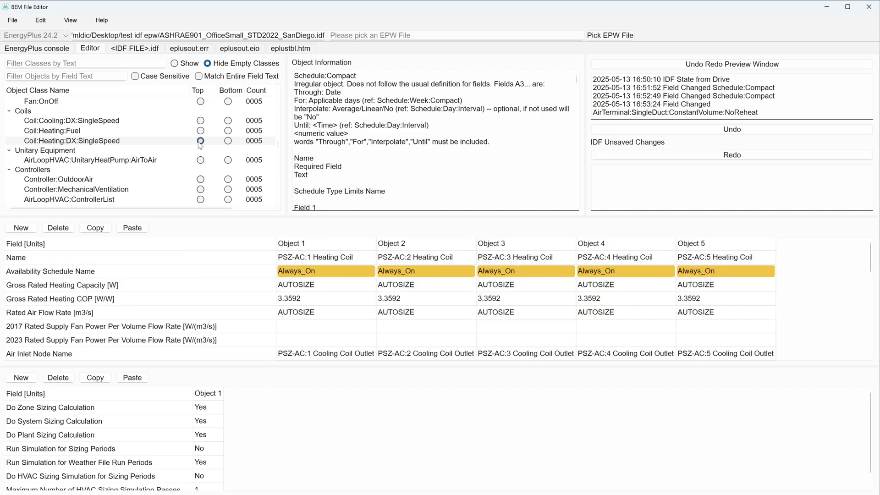
pyautogui.click(200, 141)
pyautogui.scroll(-2, 293, 280)
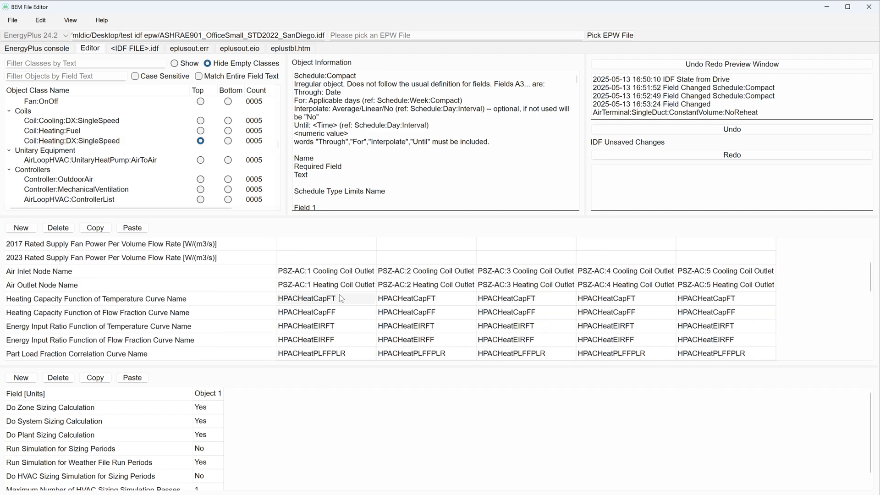
# Examine the field choices for PSZ-AC:1 Heating Coil's Air Outlet Node Name, filter them by zn_1, and close them without choosing.
pyautogui.rightClick(351, 288)
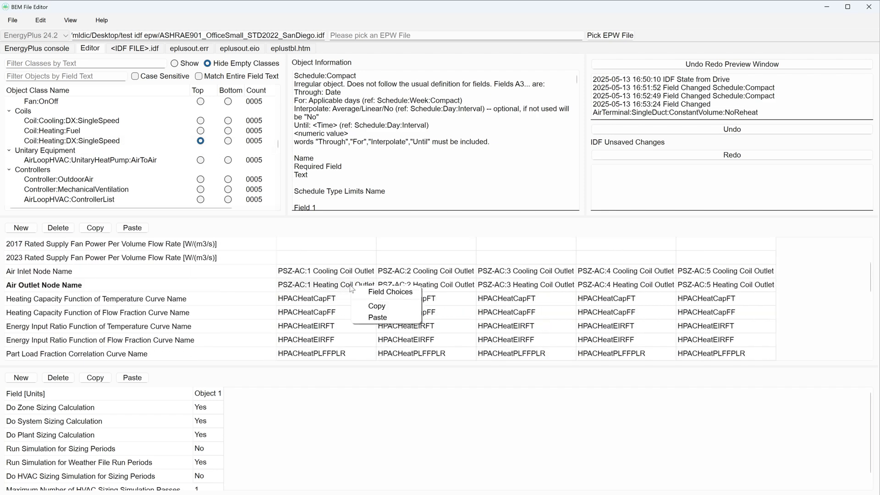
pyautogui.click(372, 293)
pyautogui.scroll(-4, 304, 326)
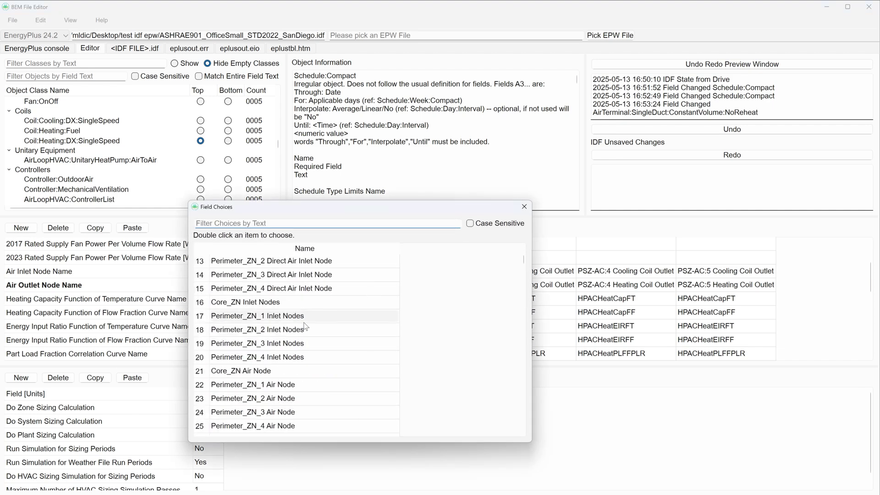
pyautogui.scroll(-18, 304, 326)
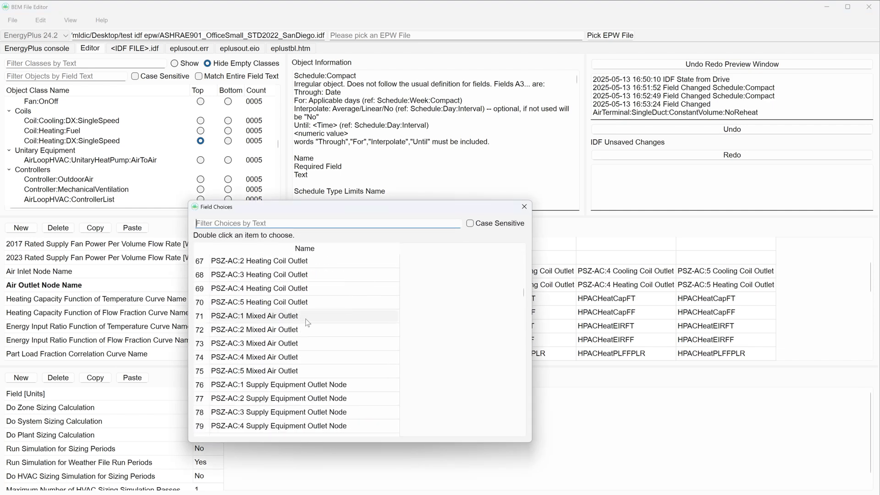
pyautogui.scroll(-10, 307, 322)
pyautogui.scroll(17, 307, 321)
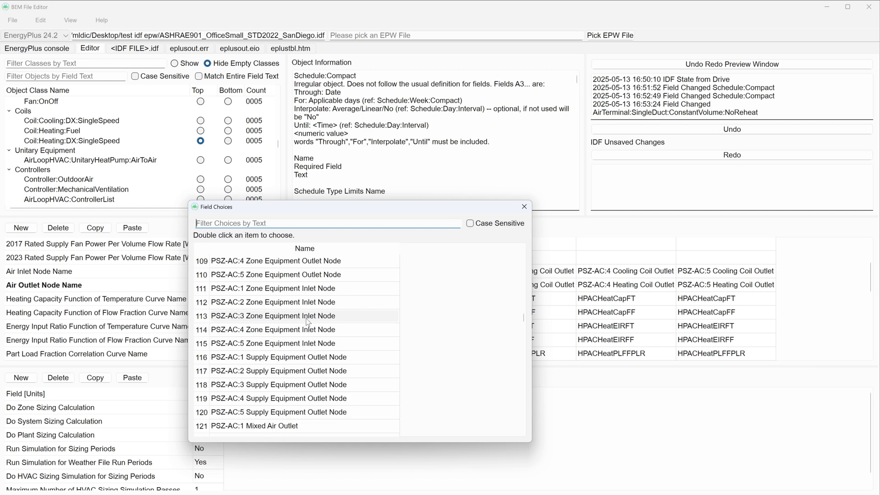
pyautogui.scroll(8, 307, 322)
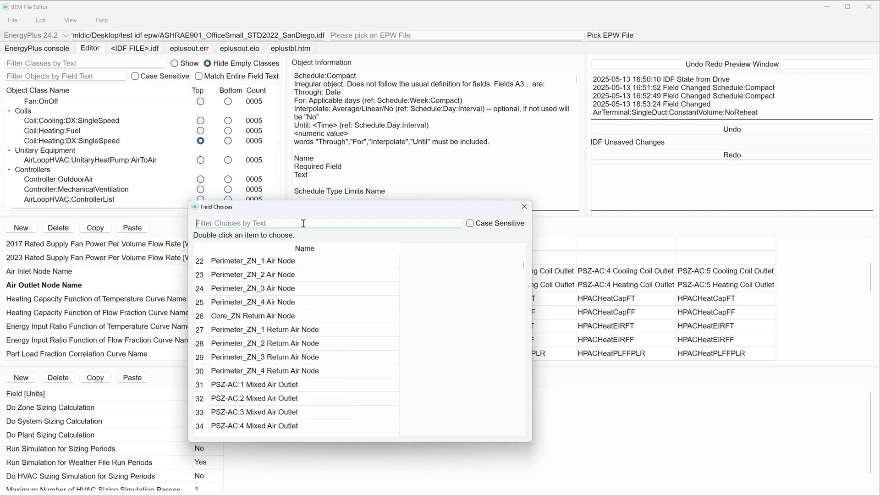
pyautogui.write('zn')
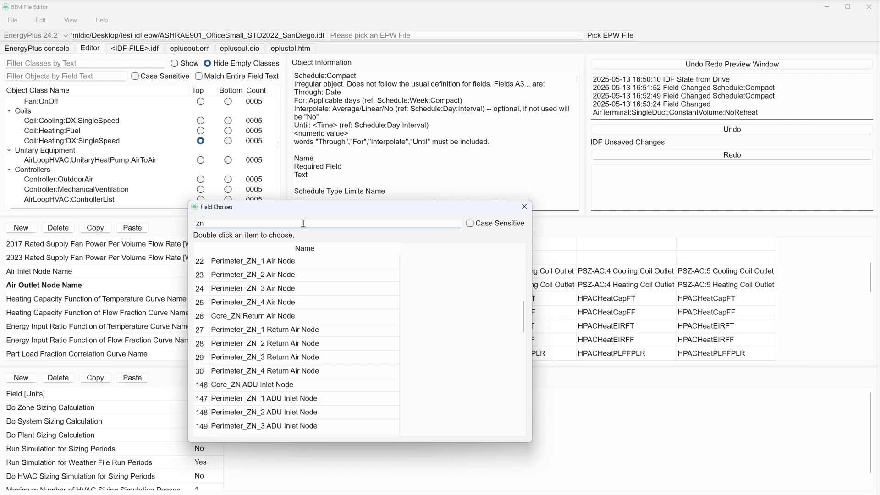
pyautogui.write('_1')
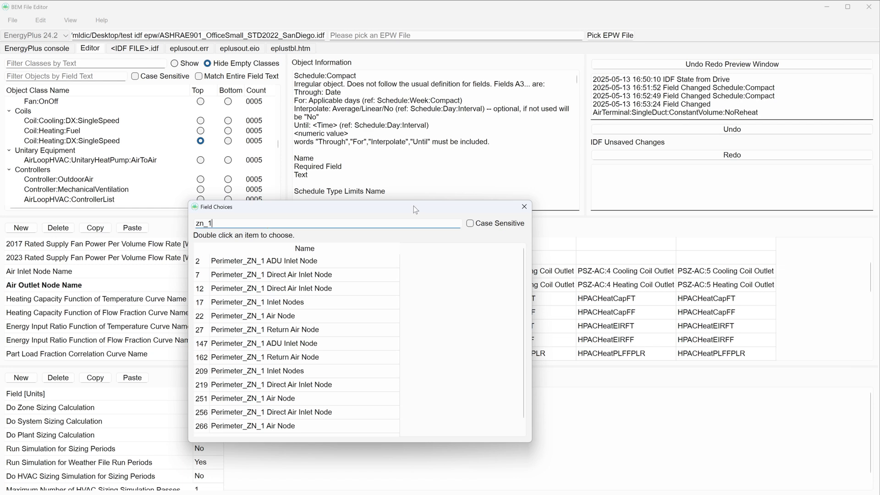
pyautogui.click(523, 206)
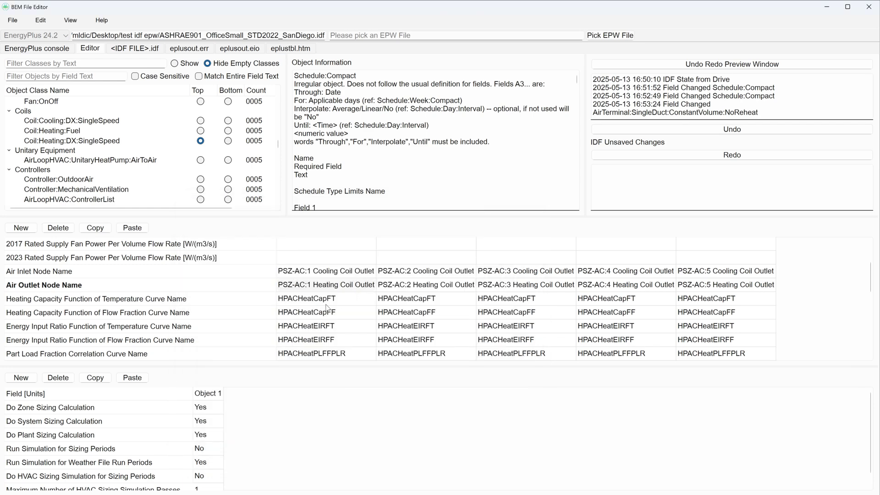
# Examine the value options offered for PSZ-AC:1 Heating Coil's Rated Air Flow Rate and for the Building object's Loads Convergence Tolerance Value.
pyautogui.scroll(2, 327, 308)
pyautogui.rightClick(299, 316)
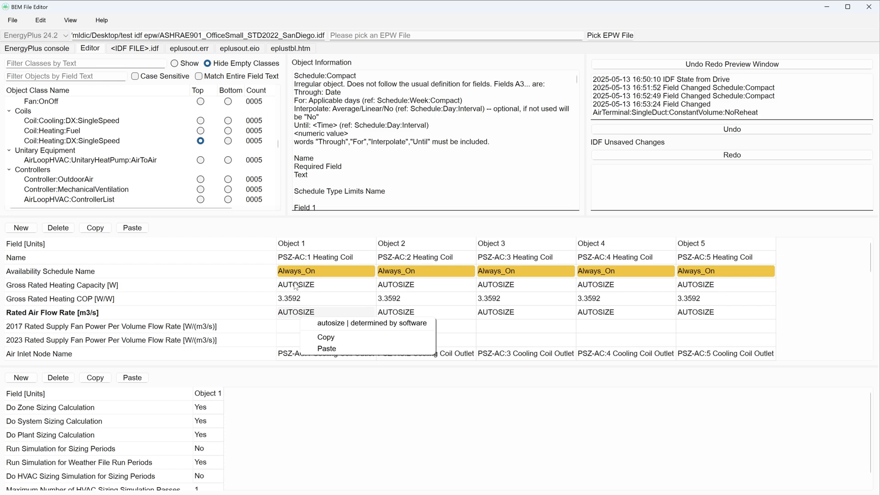
pyautogui.click(279, 144)
pyautogui.moveTo(279, 145); pyautogui.dragTo(280, 94)
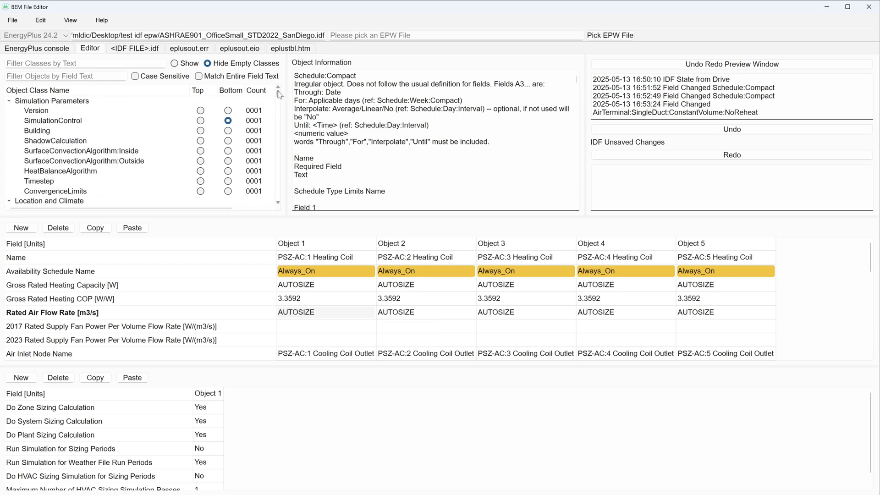
pyautogui.click(200, 130)
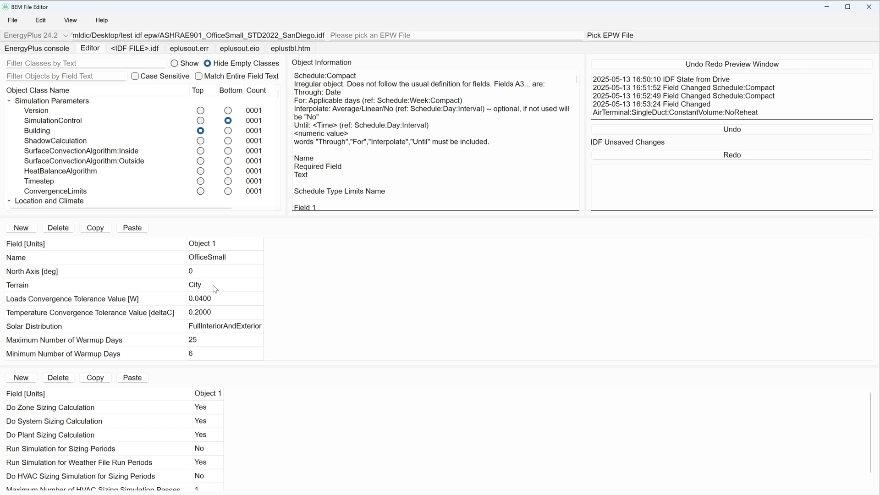
pyautogui.rightClick(227, 299)
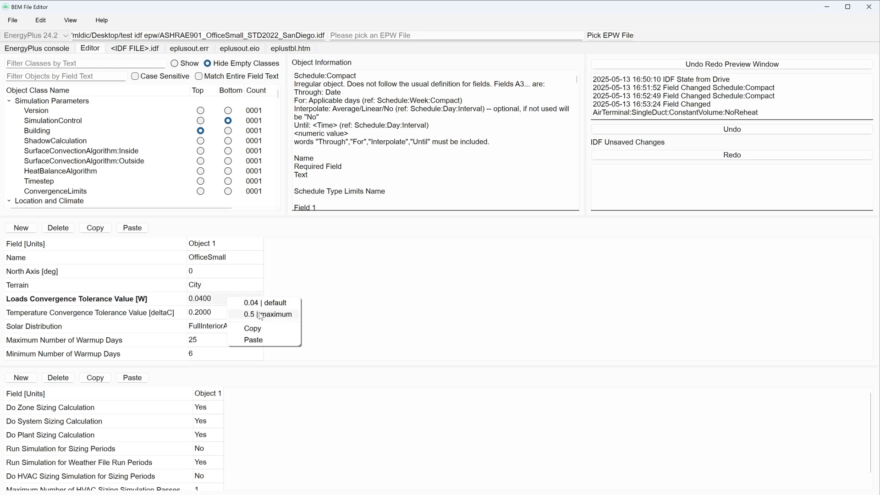
pyautogui.click(173, 198)
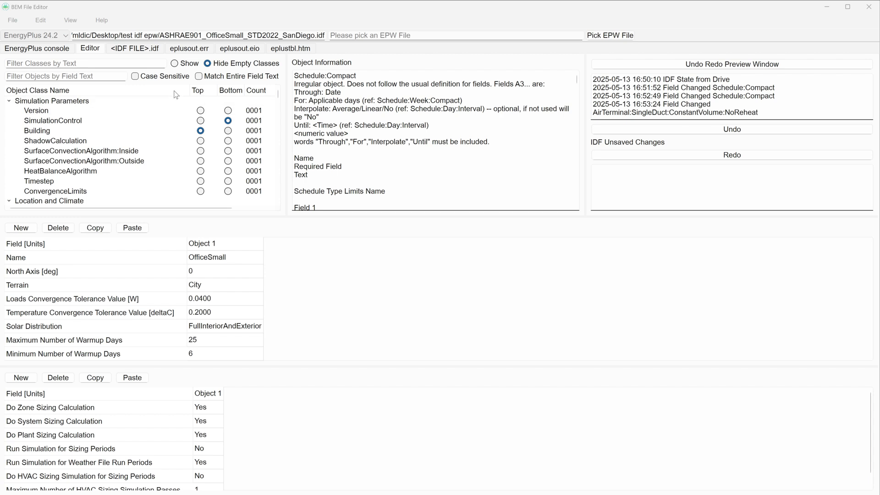
# Include empty classes in the class list and create a new PerformancePrecisionTradeoffs object in the top table.
pyautogui.click(174, 64)
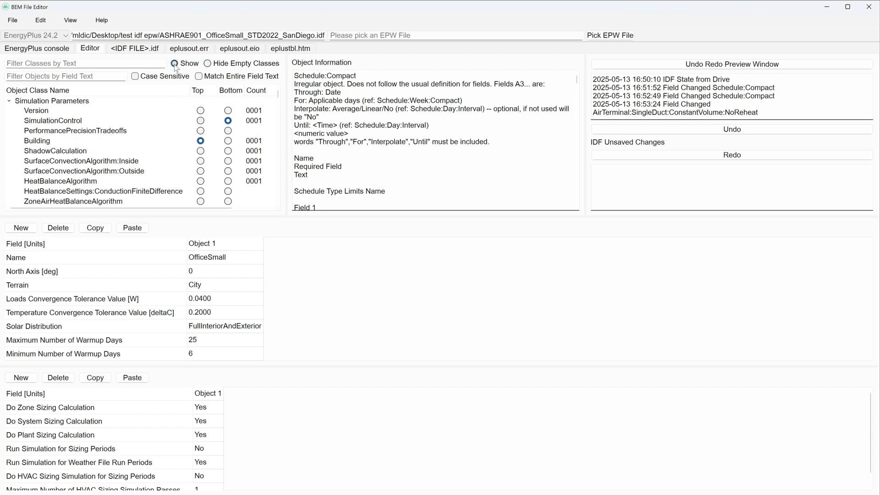
pyautogui.click(200, 130)
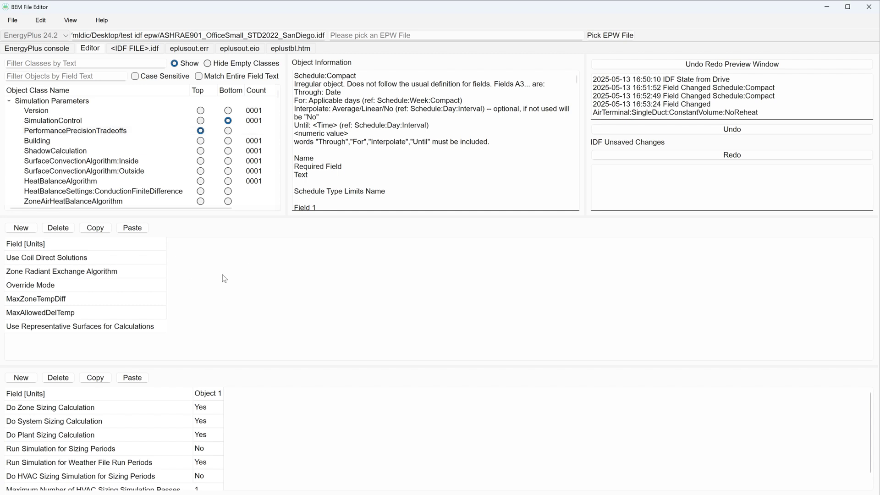
pyautogui.click(19, 231)
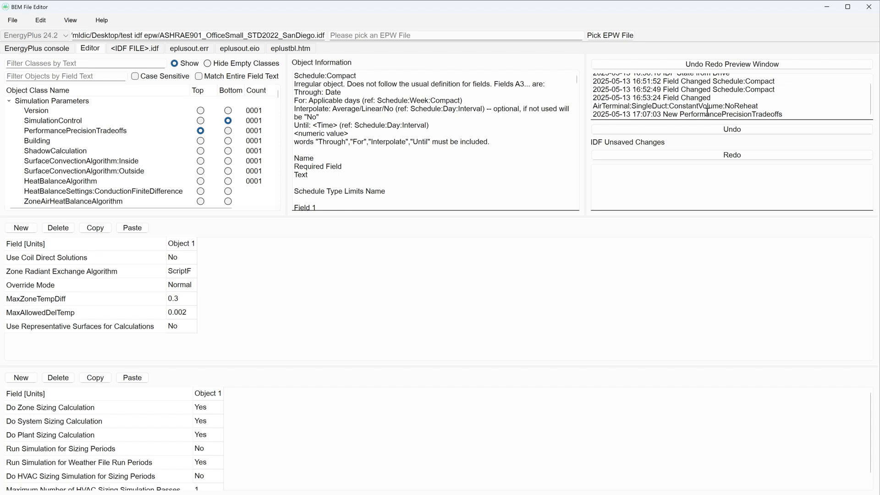
# Preview the creation of the PerformancePrecisionTradeoffs object in the Undo Redo Preview window and undo it there.
pyautogui.click(709, 129)
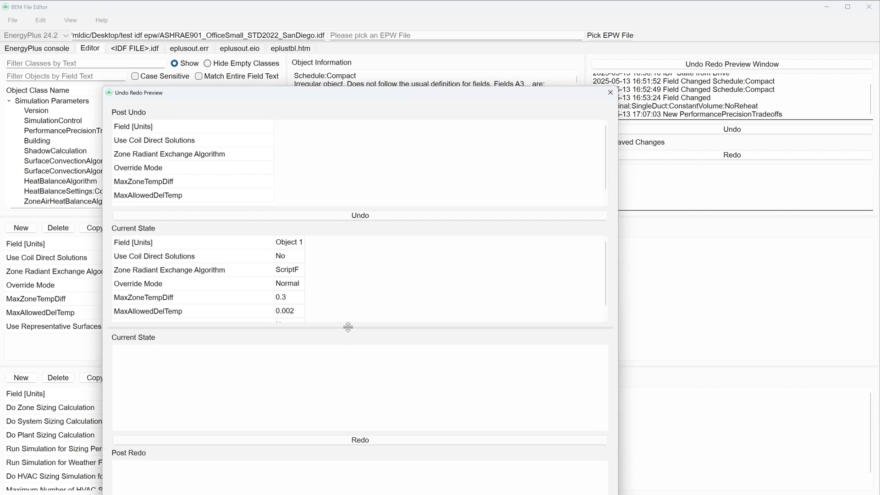
pyautogui.moveTo(346, 326); pyautogui.dragTo(346, 493)
pyautogui.moveTo(370, 98); pyautogui.dragTo(415, 31)
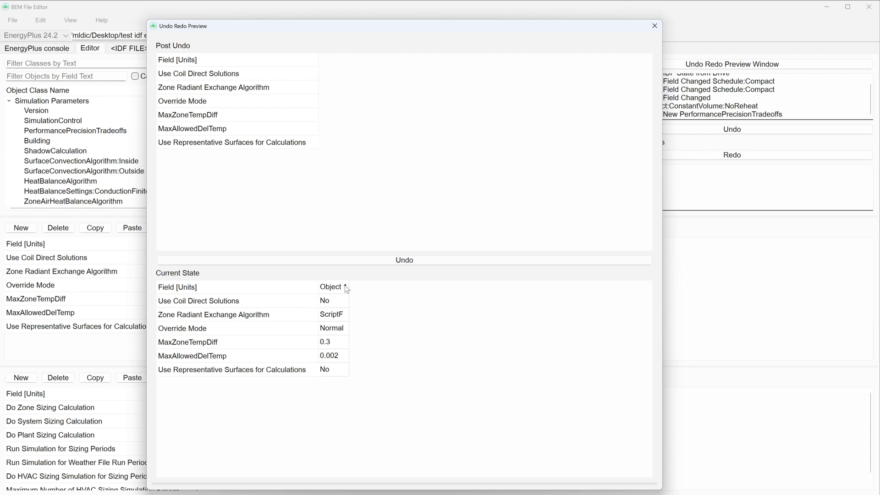
pyautogui.moveTo(453, 28); pyautogui.dragTo(609, 23)
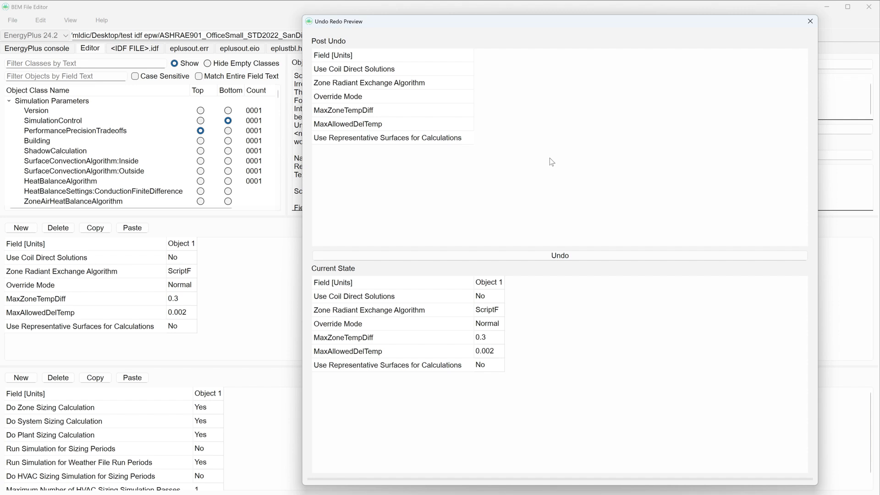
pyautogui.click(570, 257)
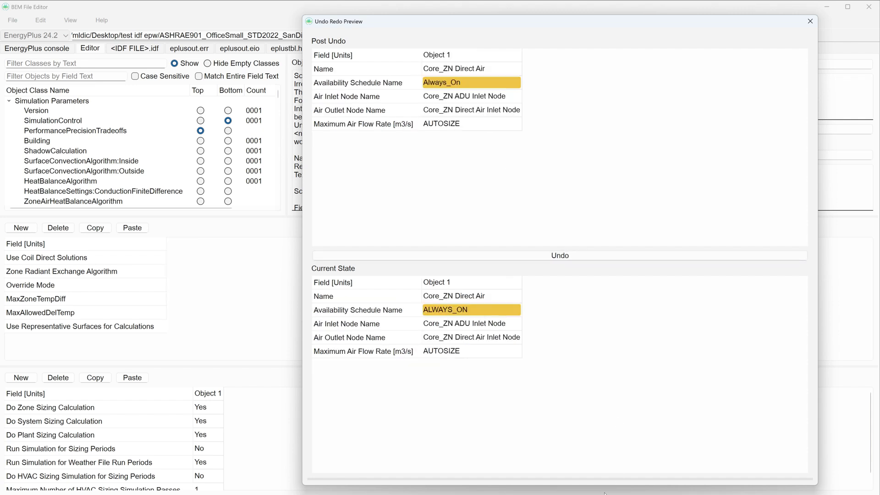
# Redo the creation of the PerformancePrecisionTradeoffs object from the enlarged redo preview and close the preview window.
pyautogui.moveTo(600, 480); pyautogui.dragTo(591, 56)
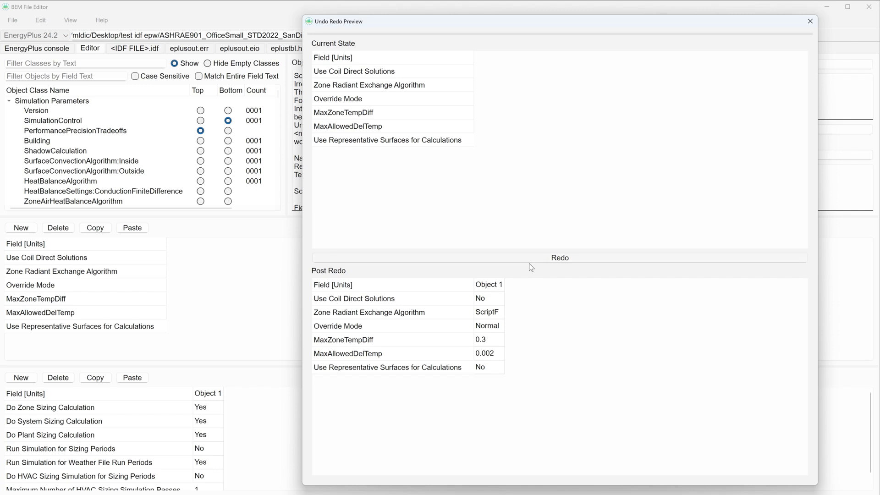
pyautogui.click(542, 258)
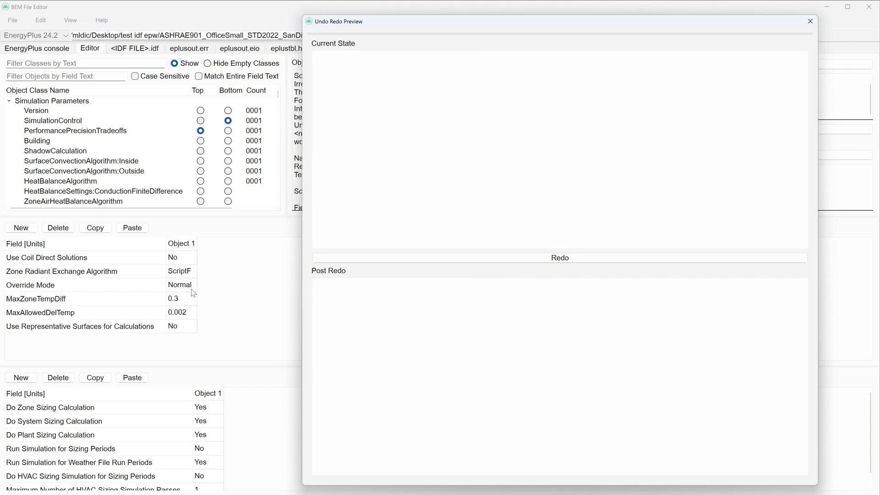
pyautogui.click(809, 22)
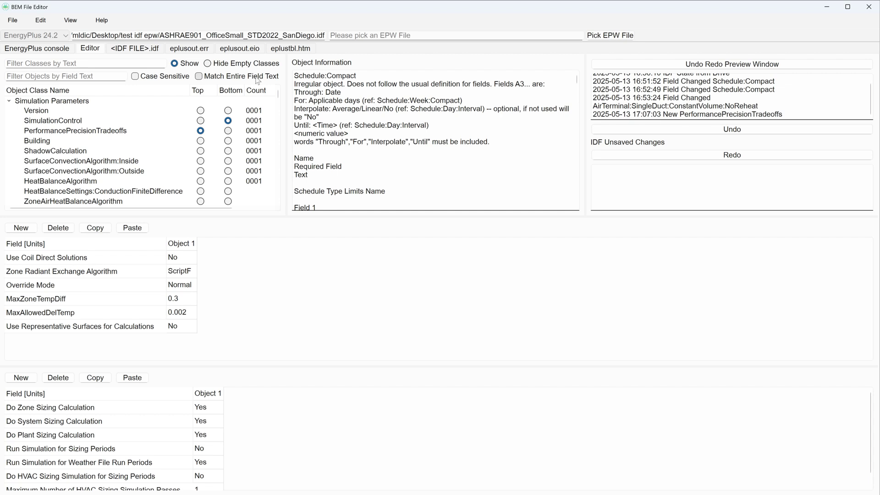
# Hide the empty classes and show the RunPeriodControl:SpecialDays objects in the top table.
pyautogui.click(231, 66)
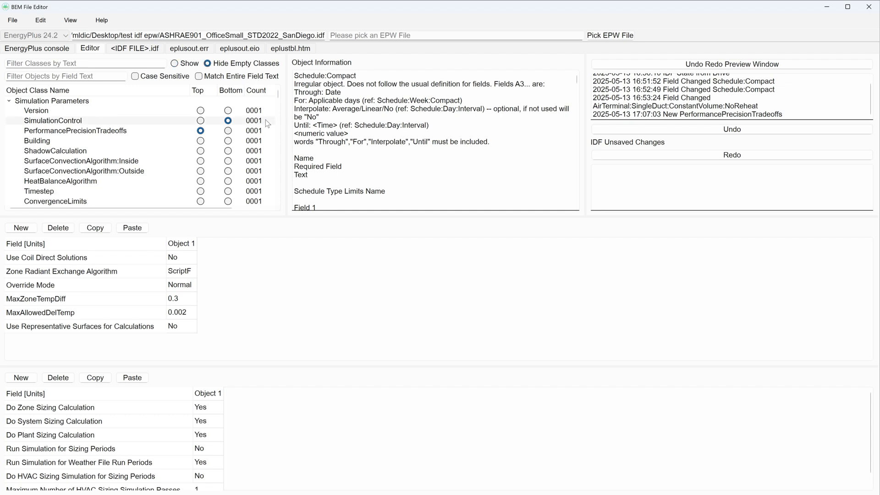
pyautogui.moveTo(279, 95); pyautogui.dragTo(279, 109)
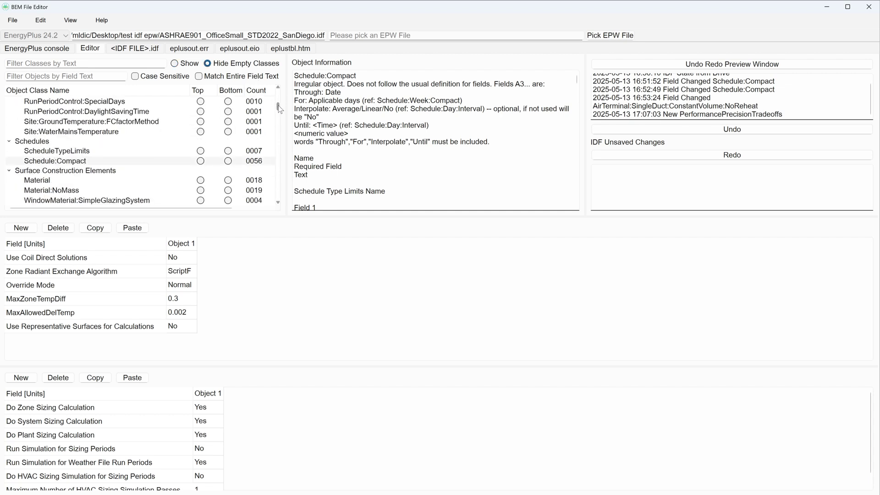
pyautogui.click(201, 102)
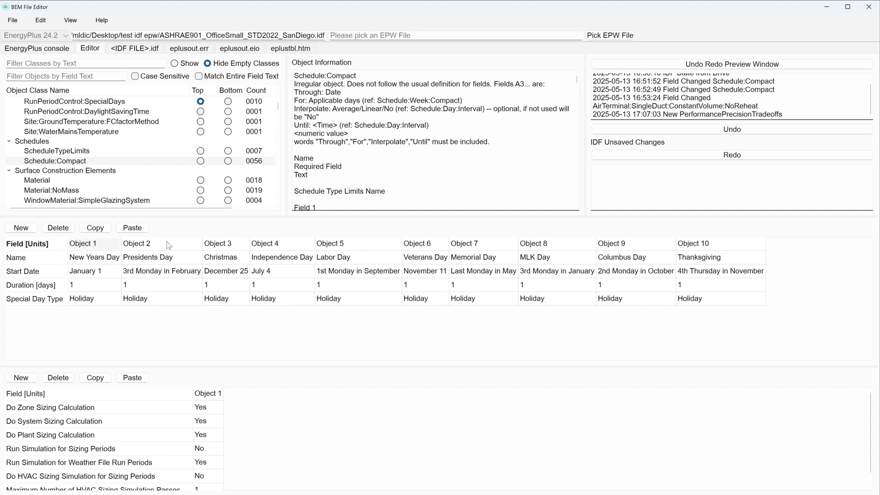
# Delete Presidents Day, then Independence, Veterans, Memorial and Columbus Day together, and finally all remaining RunPeriodControl:SpecialDays objects.
pyautogui.click(62, 230)
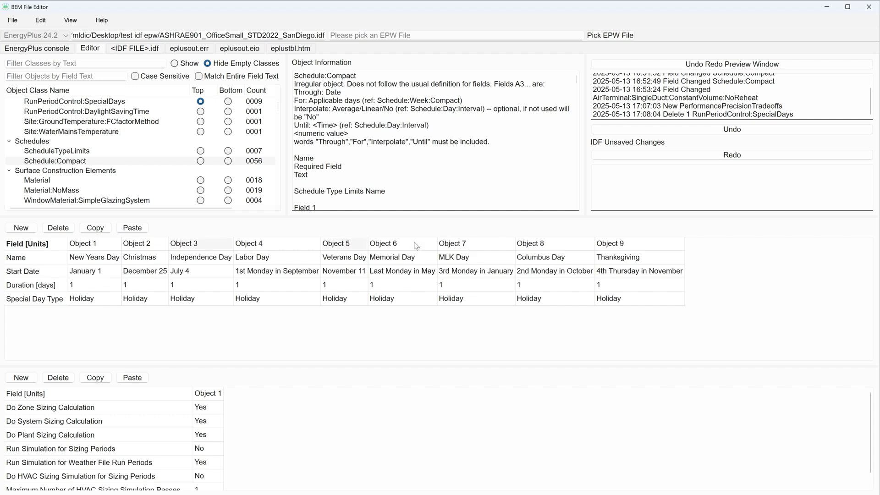
pyautogui.click(64, 230)
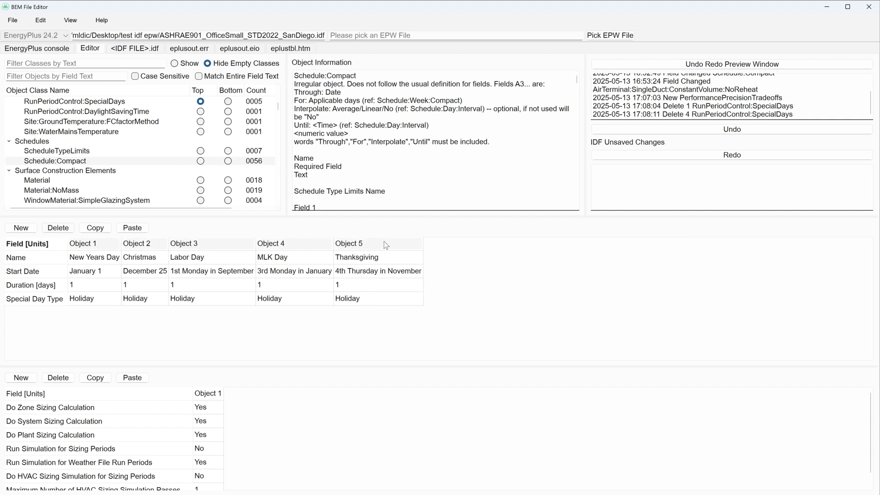
pyautogui.click(41, 248)
pyautogui.click(58, 229)
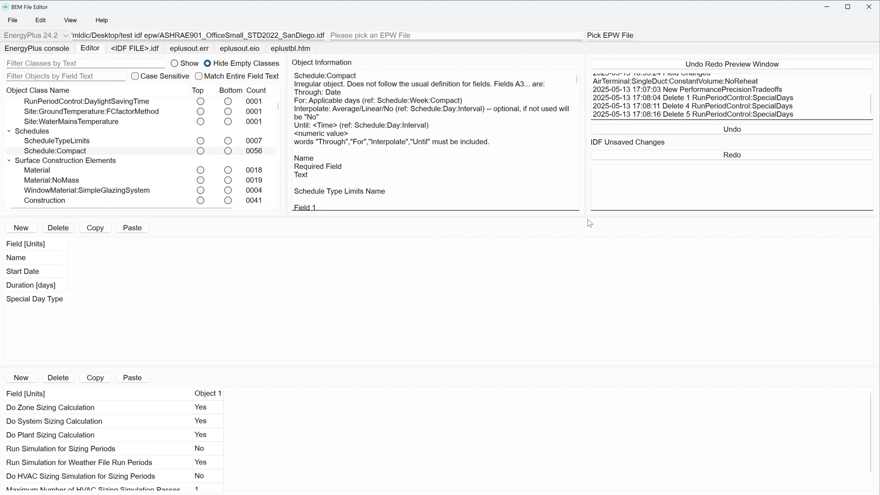
# Undo the three RunPeriodControl:SpecialDays deletions one by one from the Undo Redo Preview window and close it.
pyautogui.click(692, 66)
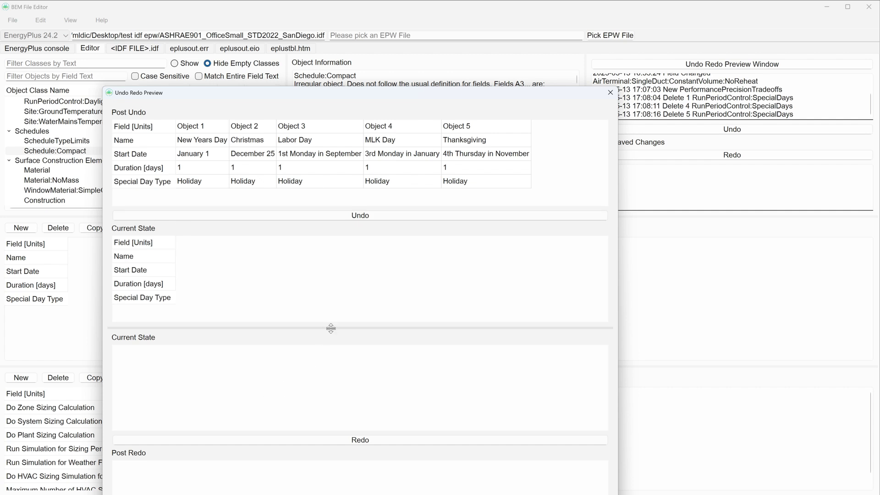
pyautogui.moveTo(333, 328); pyautogui.dragTo(321, 463)
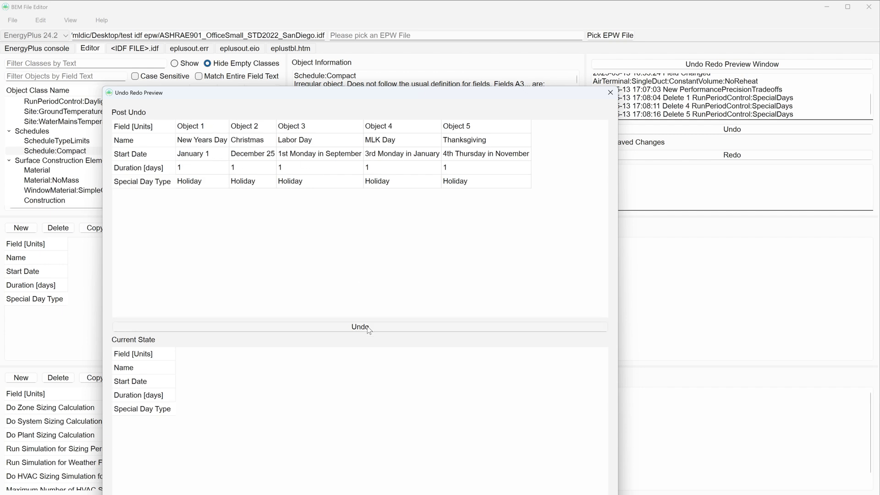
pyautogui.moveTo(361, 92); pyautogui.dragTo(576, 90)
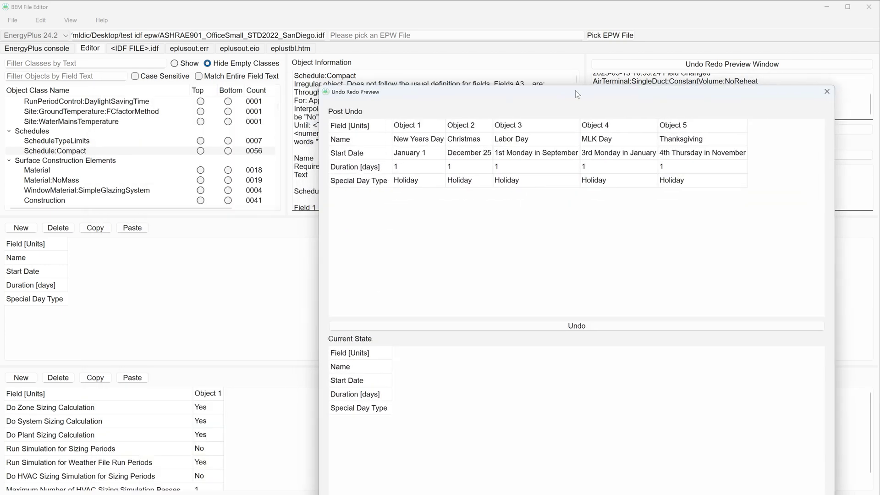
pyautogui.click(578, 326)
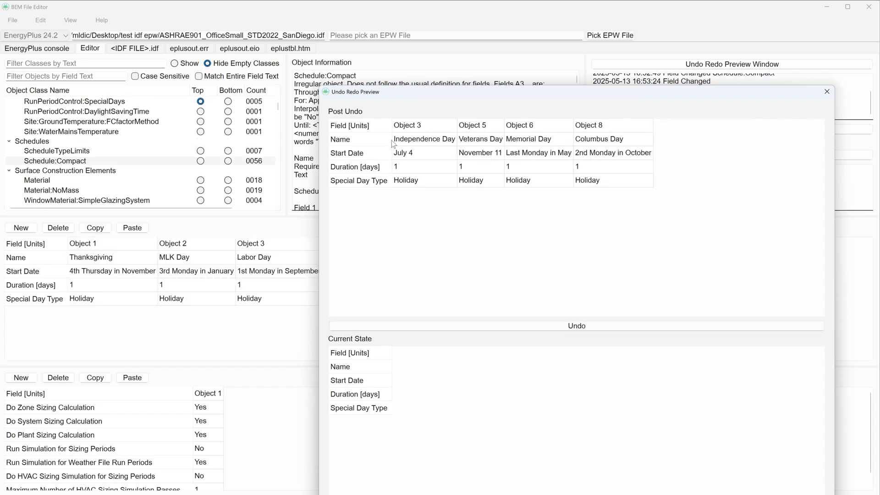
pyautogui.click(556, 325)
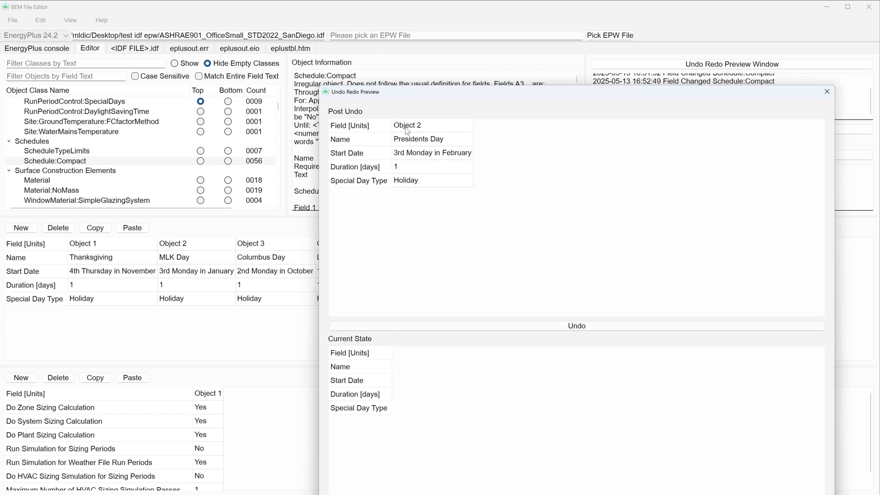
pyautogui.click(541, 326)
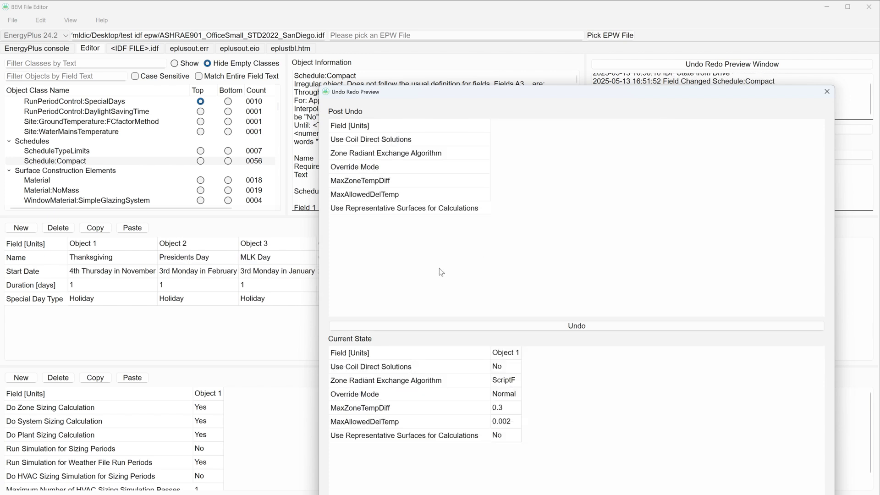
pyautogui.click(827, 92)
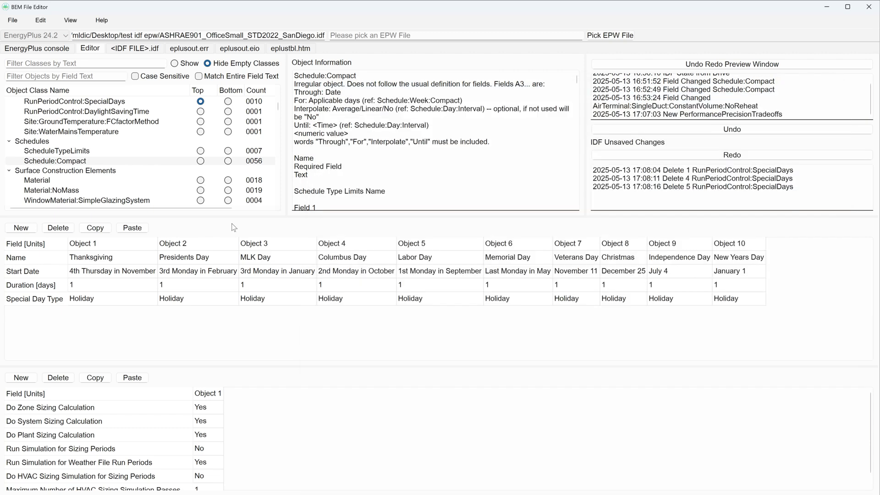
# Try to copy the Presidents Day object with only its Name cell selected.
pyautogui.click(208, 260)
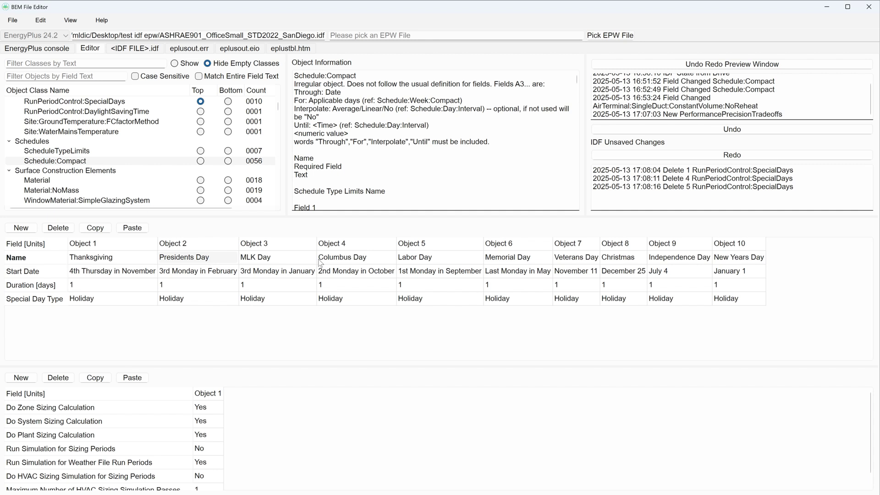
pyautogui.click(102, 232)
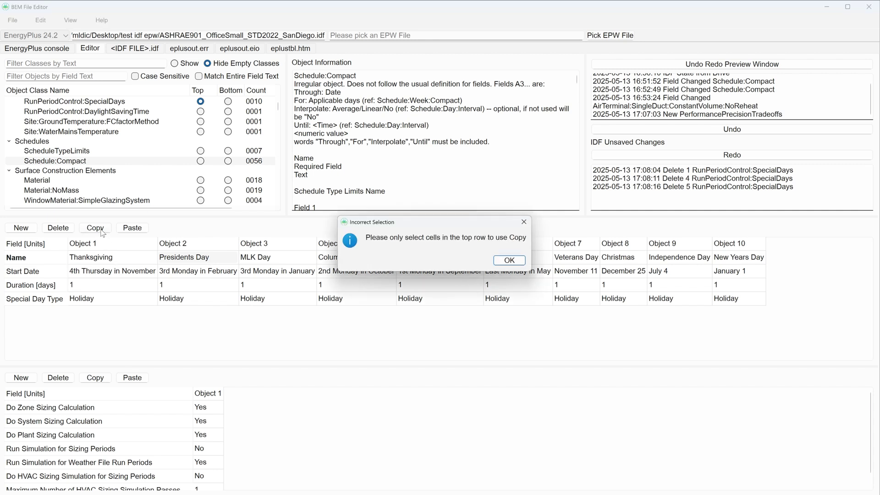
pyautogui.click(506, 263)
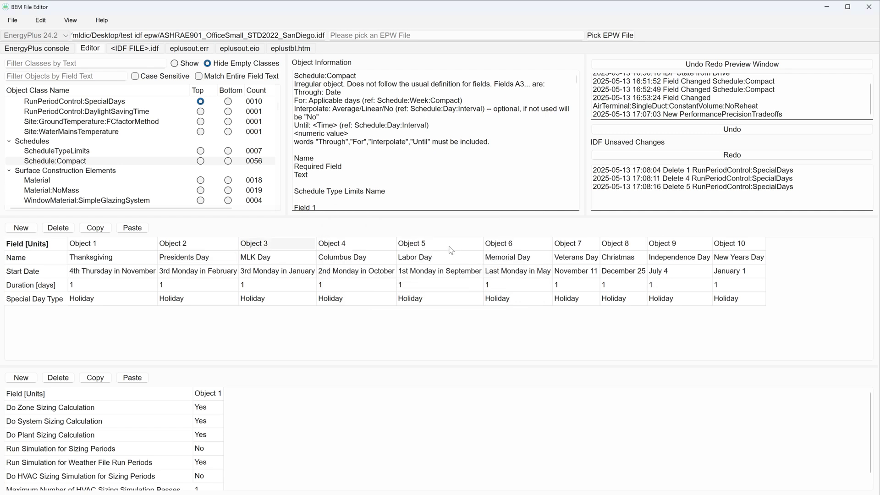
# Copy the special day objects from MLK Day through Veterans Day and paste them as new RunPeriodControl:SpecialDays objects.
pyautogui.keyDown('shift'); pyautogui.click(570, 247); pyautogui.keyUp('shift')
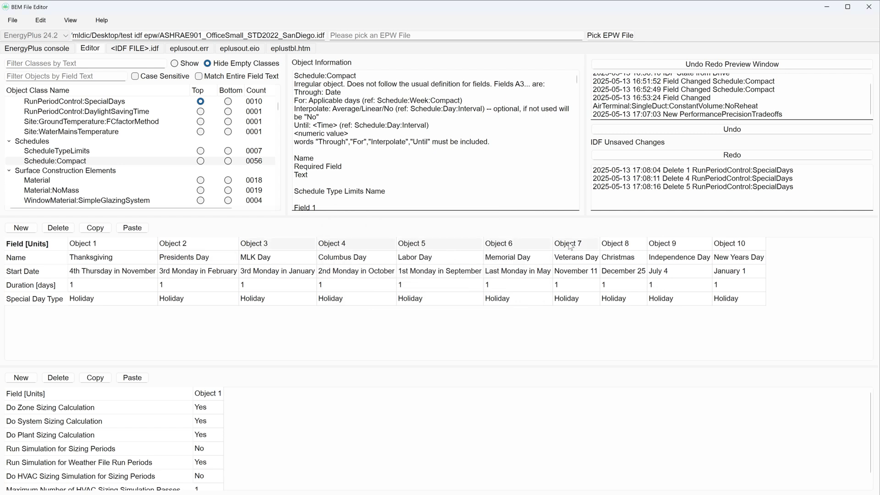
pyautogui.click(96, 229)
pyautogui.click(128, 229)
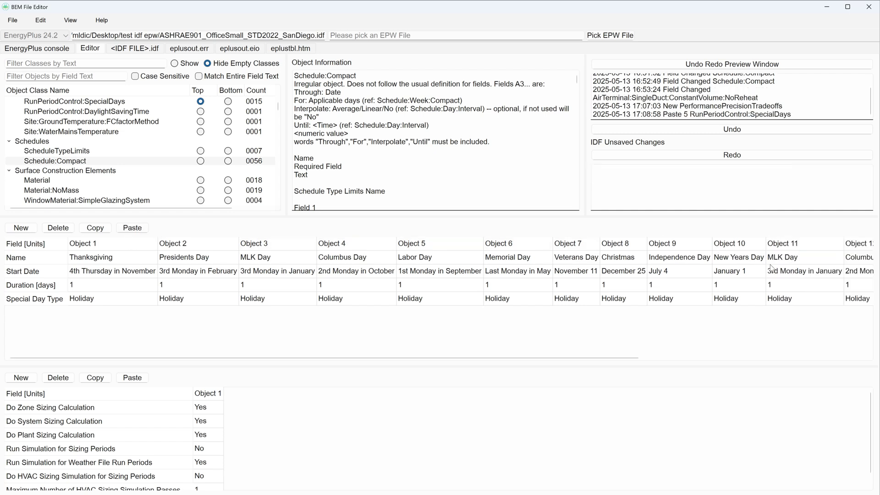
# Undo the paste of the five RunPeriodControl:SpecialDays objects from the enlarged undo section of the Undo Redo Preview window, and close the window.
pyautogui.click(739, 64)
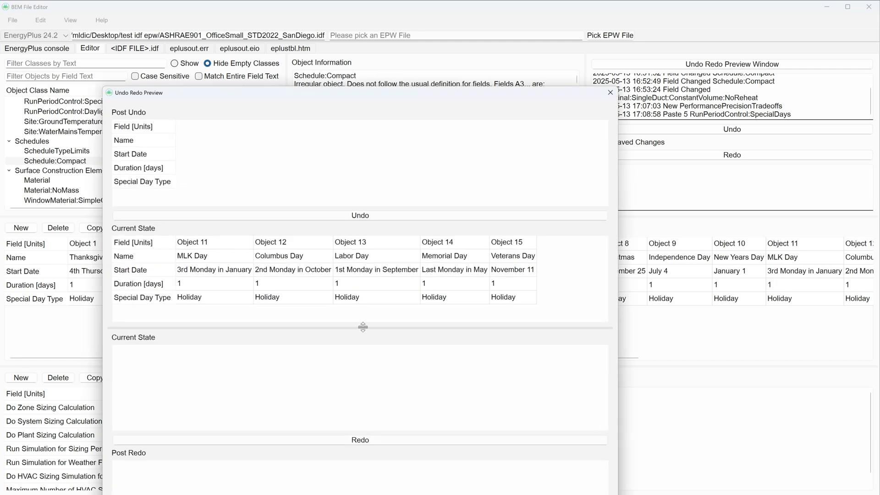
pyautogui.moveTo(363, 327); pyautogui.dragTo(360, 490)
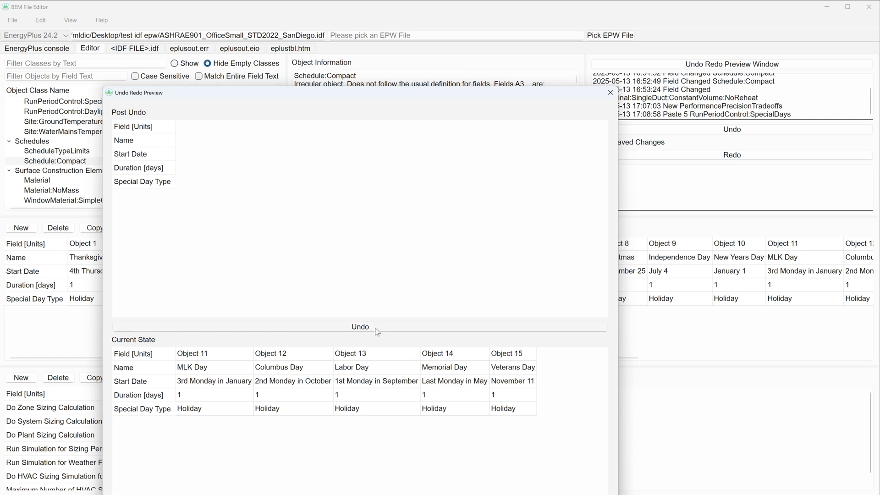
pyautogui.click(361, 327)
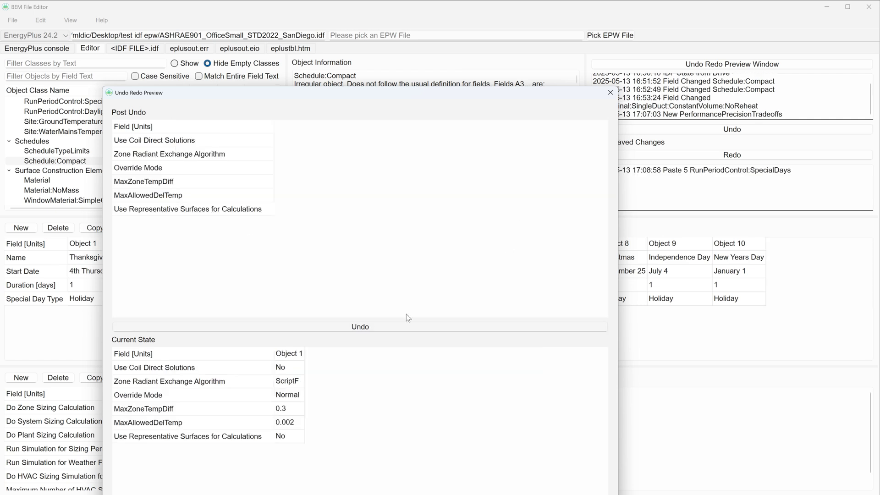
pyautogui.click(610, 93)
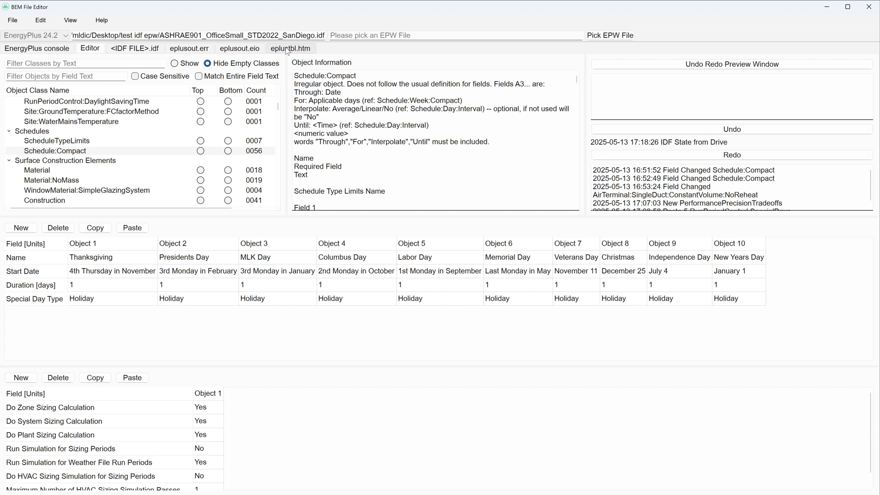
pyautogui.click(735, 157)
pyautogui.click(717, 132)
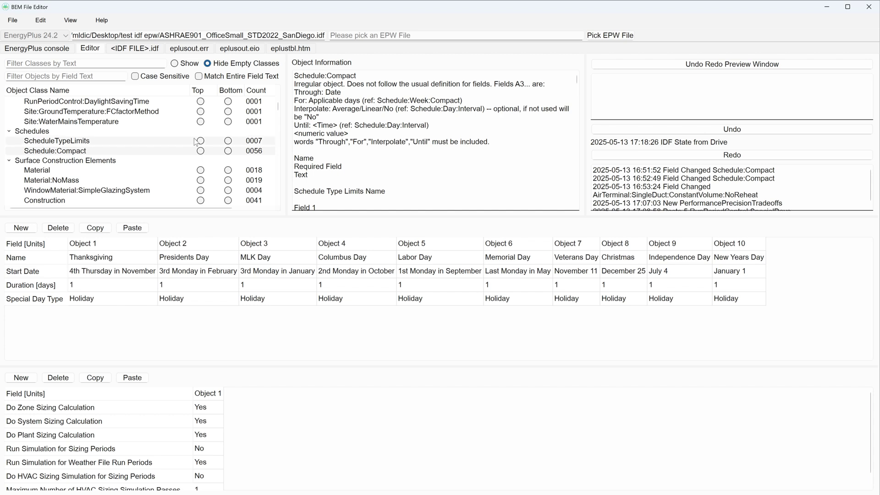
# Try to simulate the IDF without an EPW file picked.
pyautogui.click(14, 24)
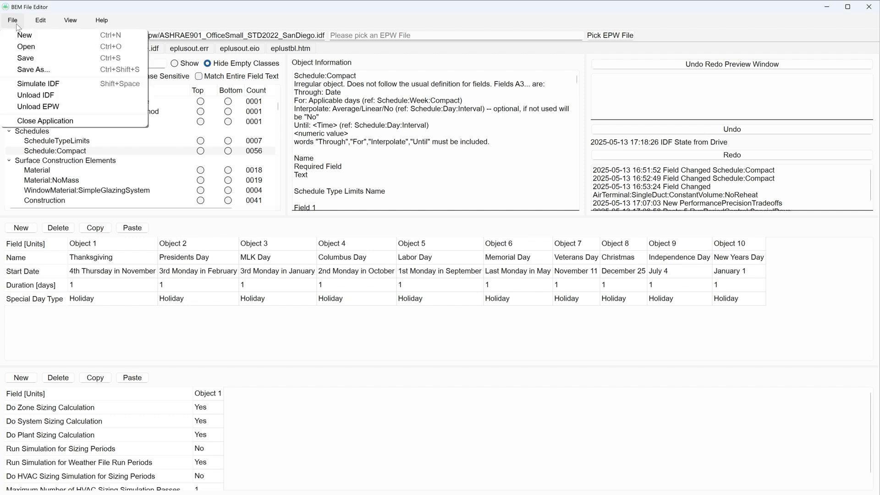
pyautogui.click(39, 83)
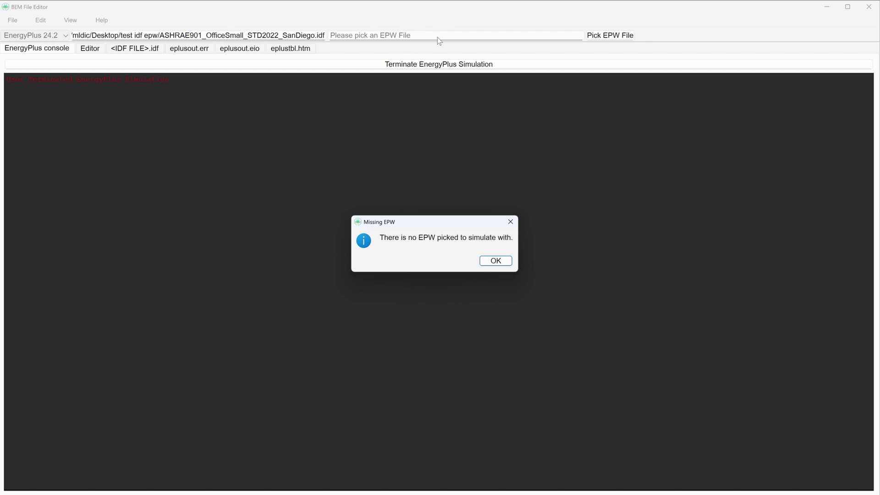
pyautogui.click(492, 261)
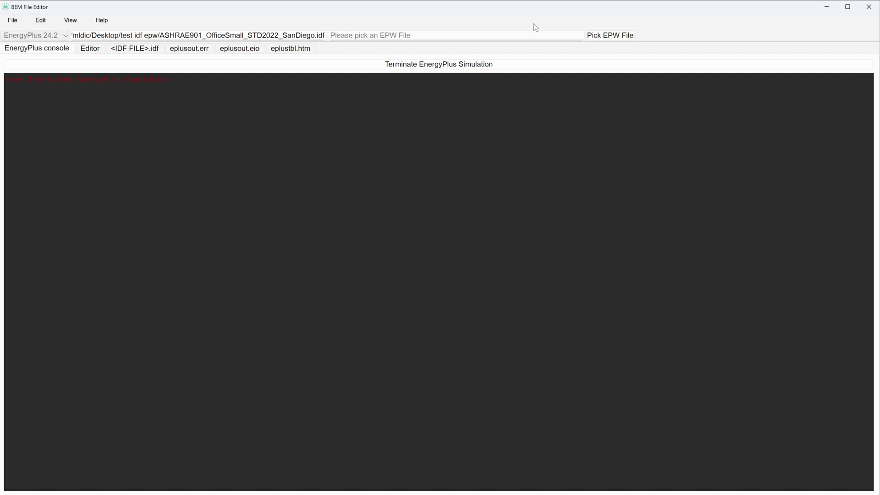
# Pick the San Diego Brown Field TMY3 EPW file from the test idf epw folder and simulate the IDF with it.
pyautogui.click(596, 34)
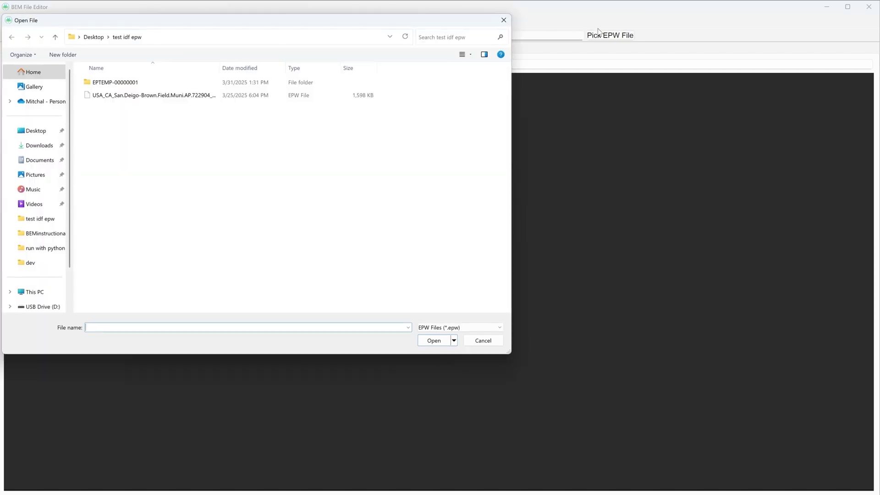
pyautogui.doubleClick(147, 97)
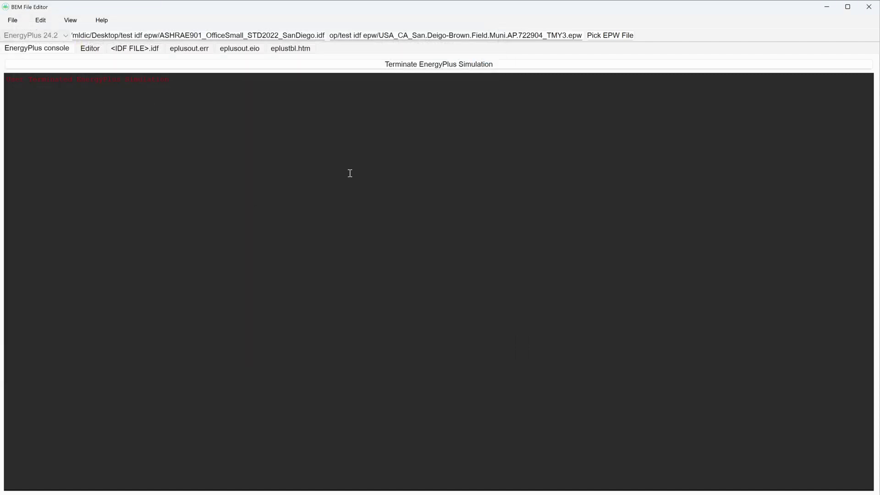
pyautogui.click(14, 22)
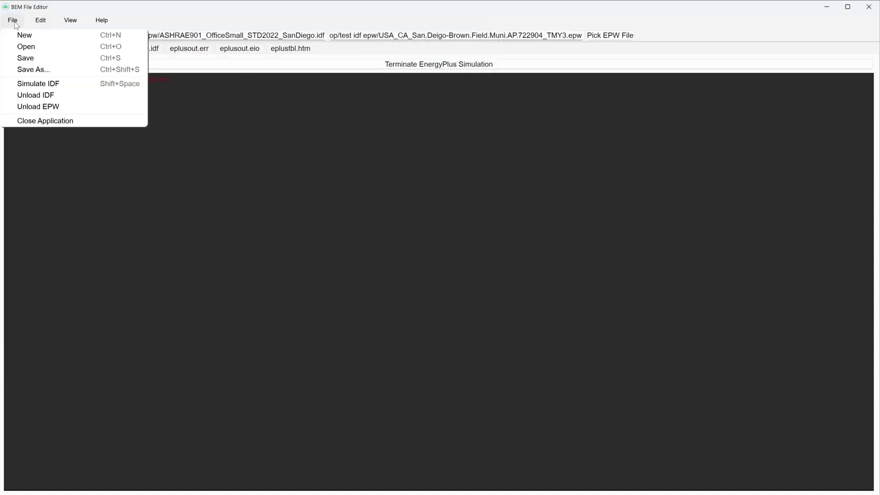
pyautogui.click(61, 87)
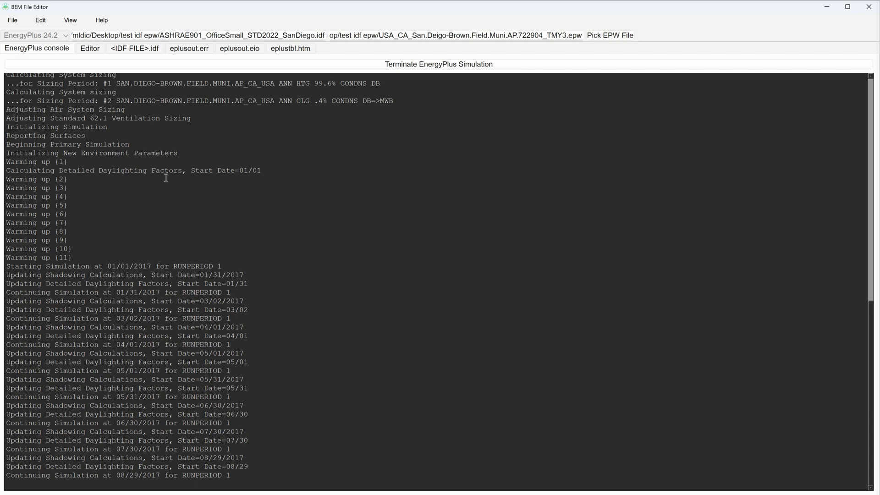
# Review the Application Settings for which output files are displayed as text, CSV and HTML, and close them without changes.
pyautogui.click(73, 20)
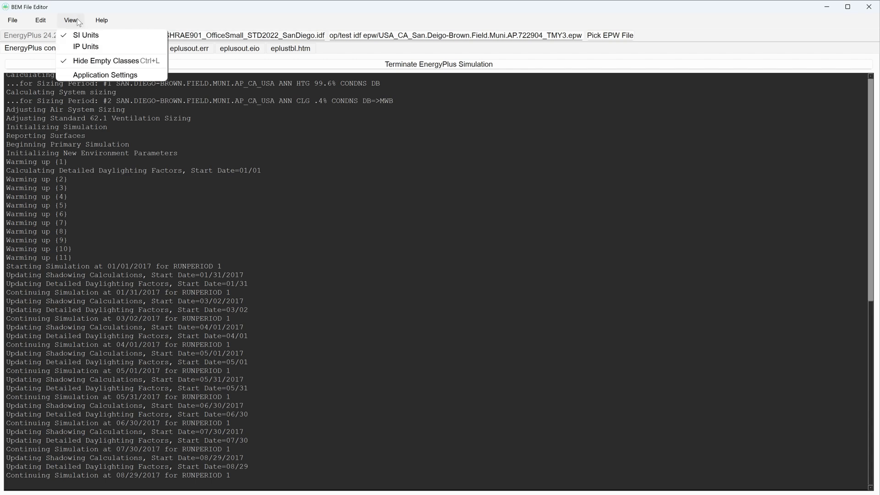
pyautogui.click(94, 75)
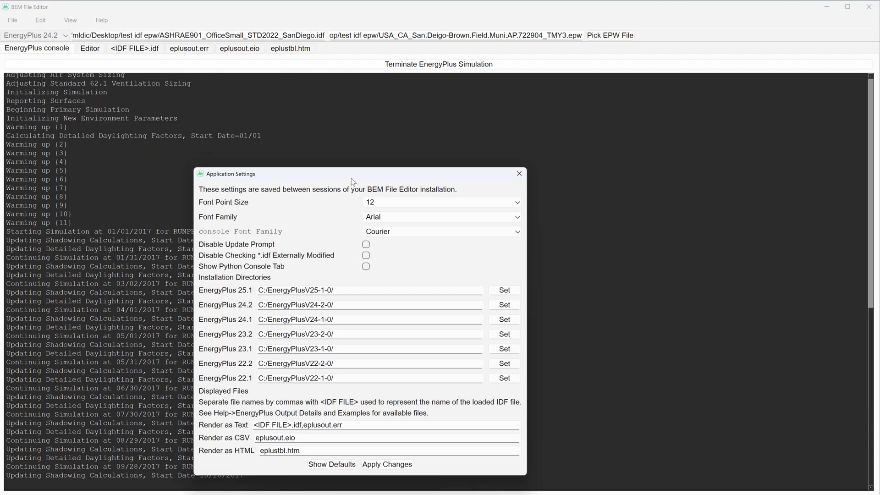
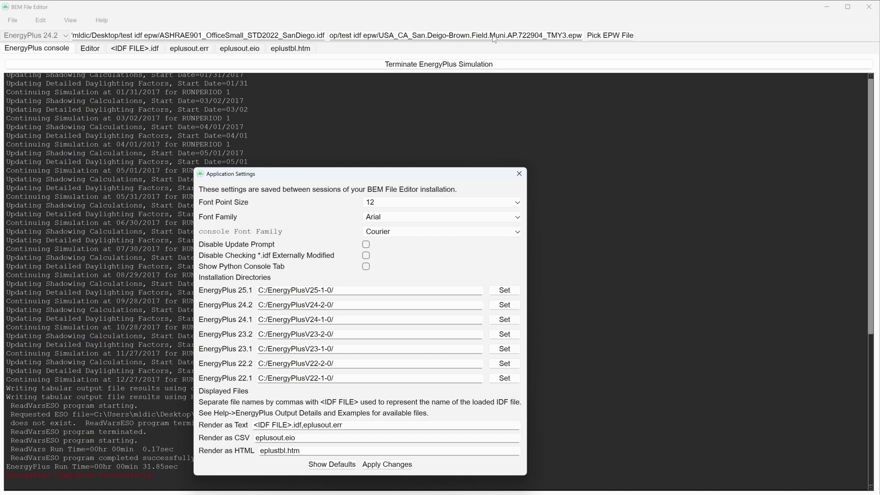
pyautogui.click(519, 173)
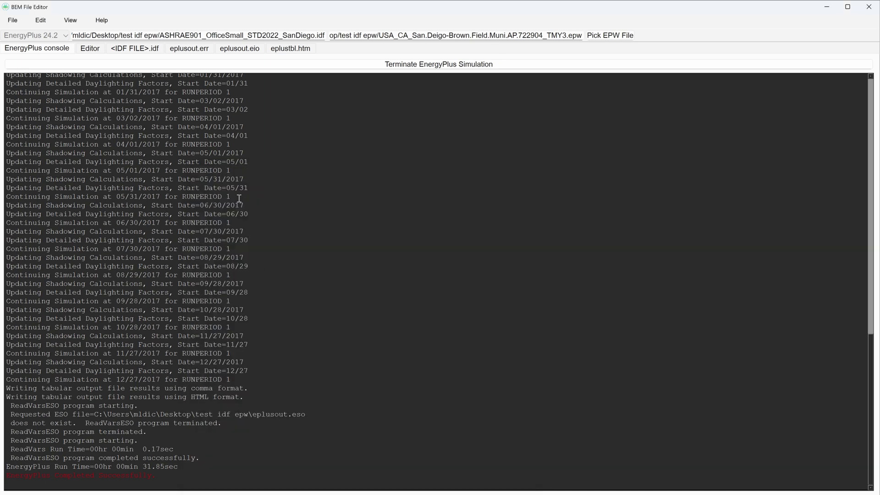
# Look through the raw text of the IDF file and search it for "energy", stepping forward through several matches.
pyautogui.click(140, 50)
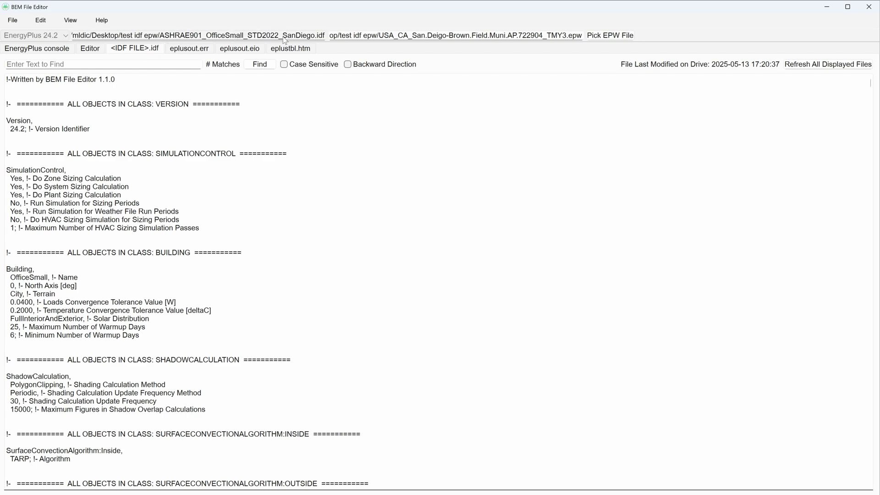
pyautogui.scroll(-10, 165, 218)
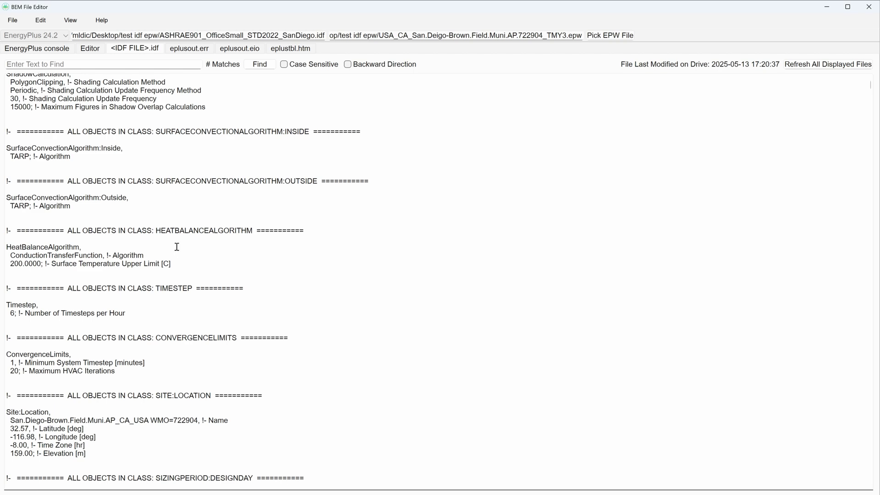
pyautogui.scroll(10, 177, 247)
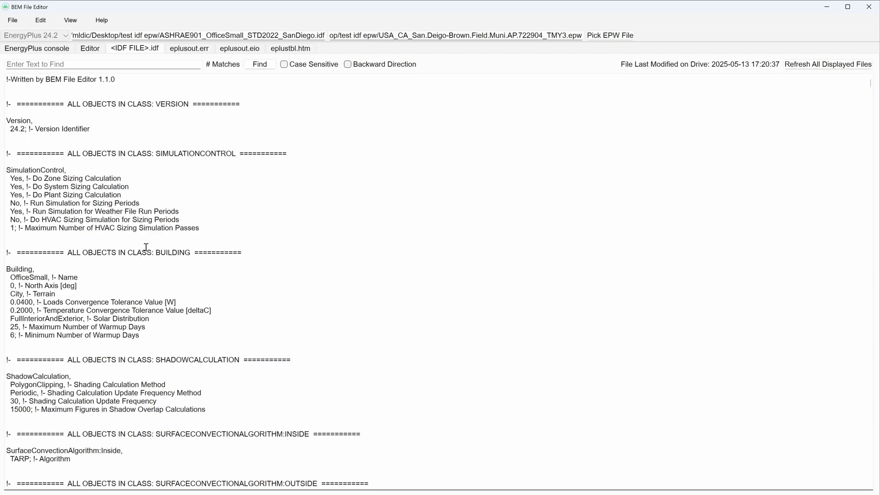
pyautogui.scroll(-10, 146, 247)
pyautogui.scroll(10, 165, 262)
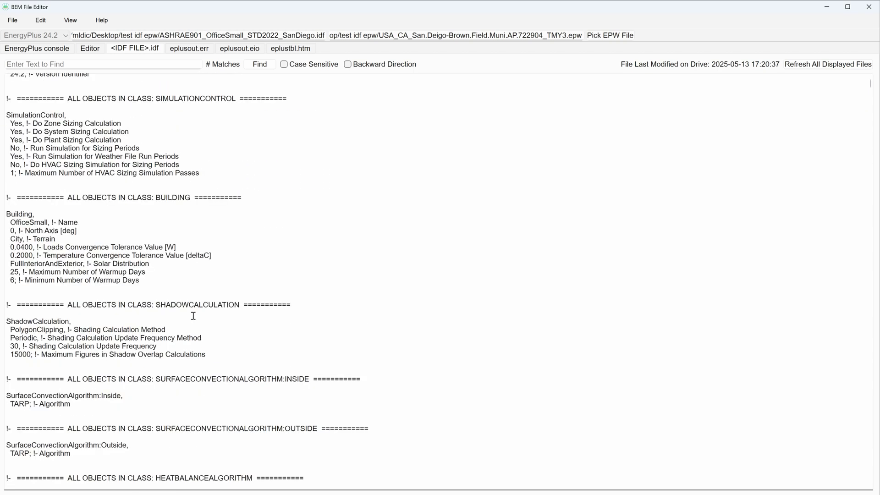
pyautogui.click(153, 63)
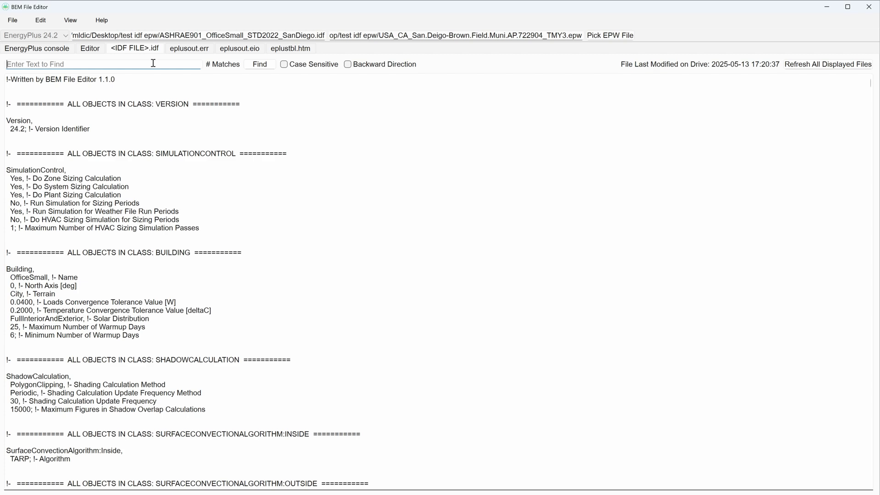
pyautogui.write('energy')
pyautogui.press('Return')
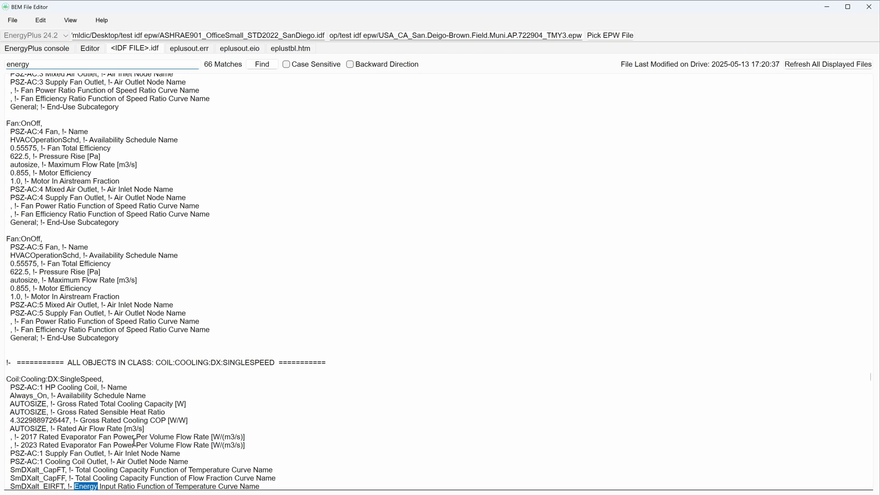
pyautogui.scroll(-3, 136, 455)
pyautogui.press('Return')
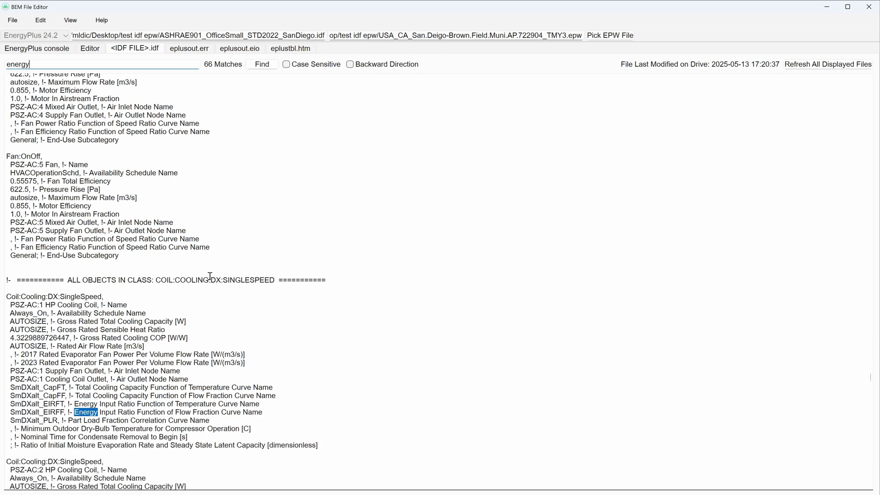
pyautogui.press('Return')
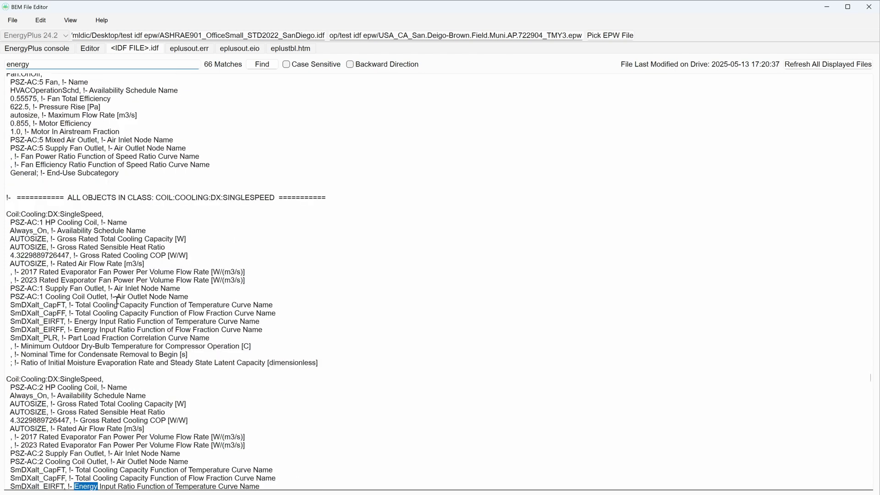
pyautogui.press('Return')
pyautogui.press('Return')
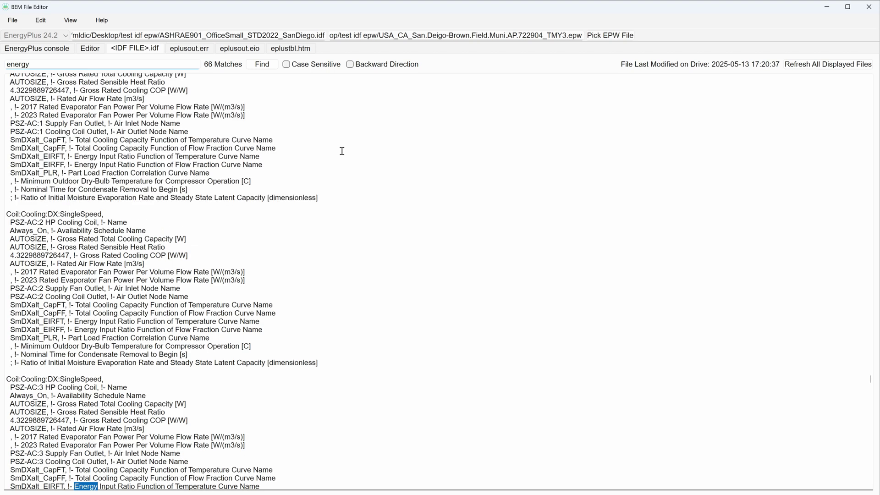
# Switch the IDF text search to backward direction and step back through the "energy" matches.
pyautogui.click(350, 64)
pyautogui.click(351, 65)
pyautogui.click(264, 65)
pyautogui.click(265, 65)
pyautogui.click(265, 66)
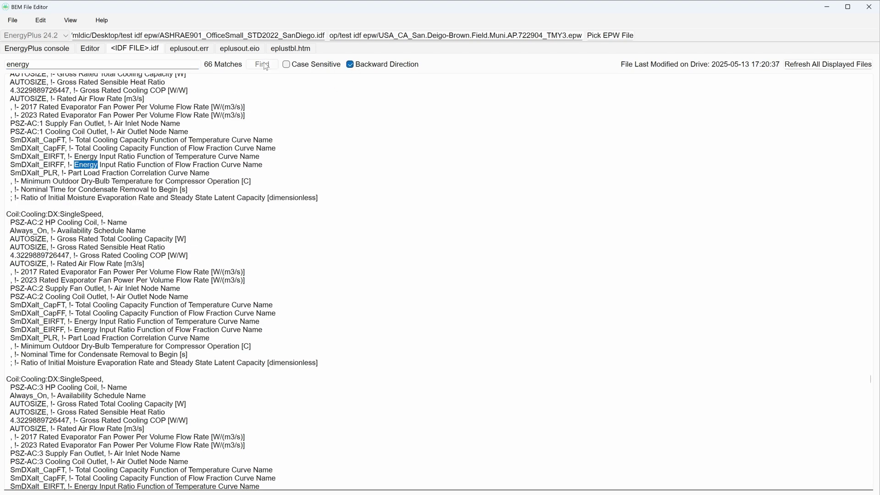
pyautogui.click(265, 65)
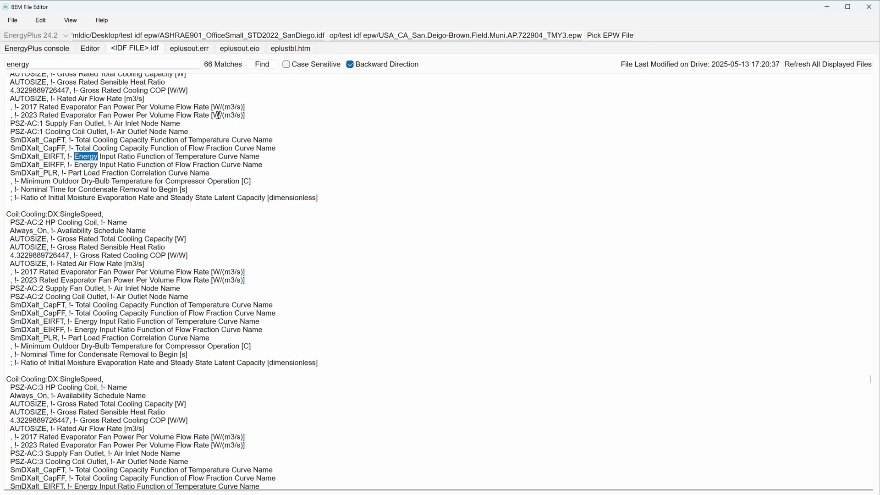
# Look through the eplusout.err file and search it for "energy", stepping forward through the matches.
pyautogui.click(192, 49)
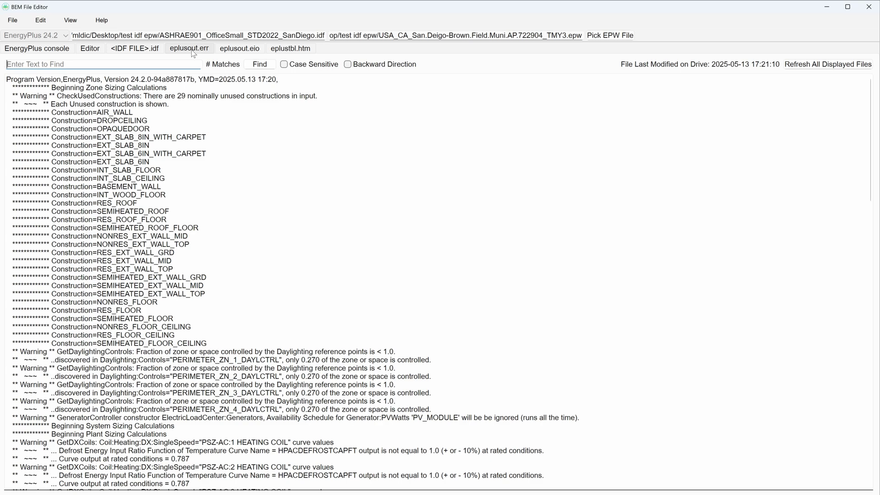
pyautogui.scroll(-12, 259, 258)
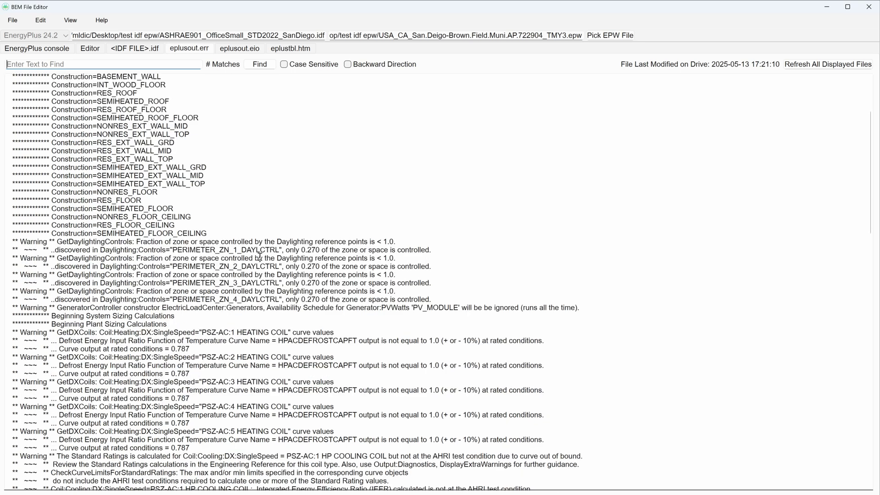
pyautogui.scroll(12, 260, 258)
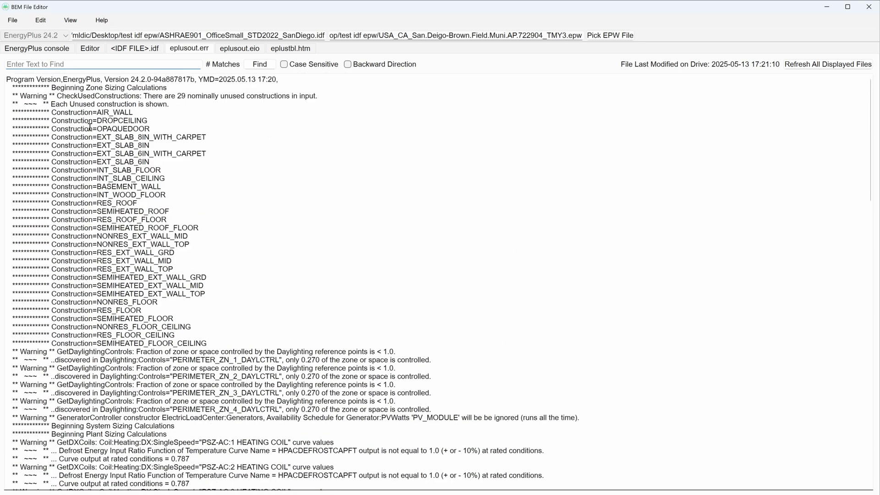
pyautogui.write('dsvdvd')
pyautogui.click(260, 64)
pyautogui.doubleClick(6, 67)
pyautogui.press('BackSpace')
pyautogui.write('energy')
pyautogui.click(259, 65)
pyautogui.click(258, 66)
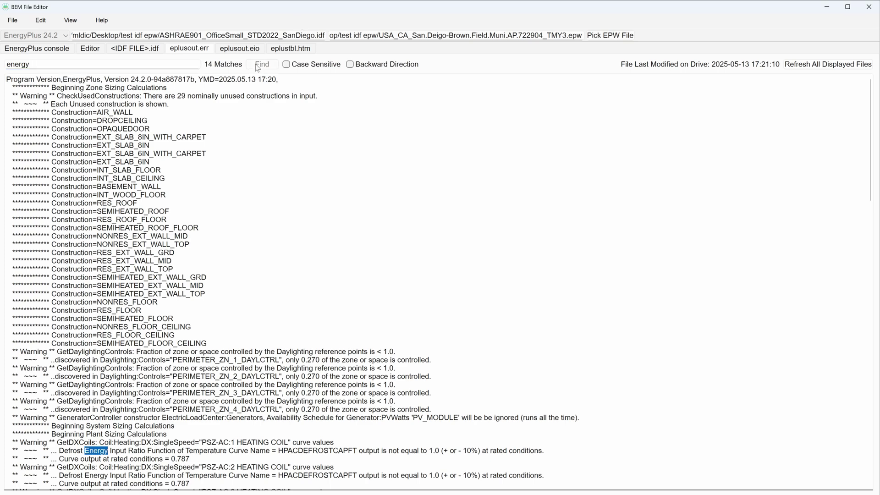
pyautogui.click(258, 66)
pyautogui.click(259, 65)
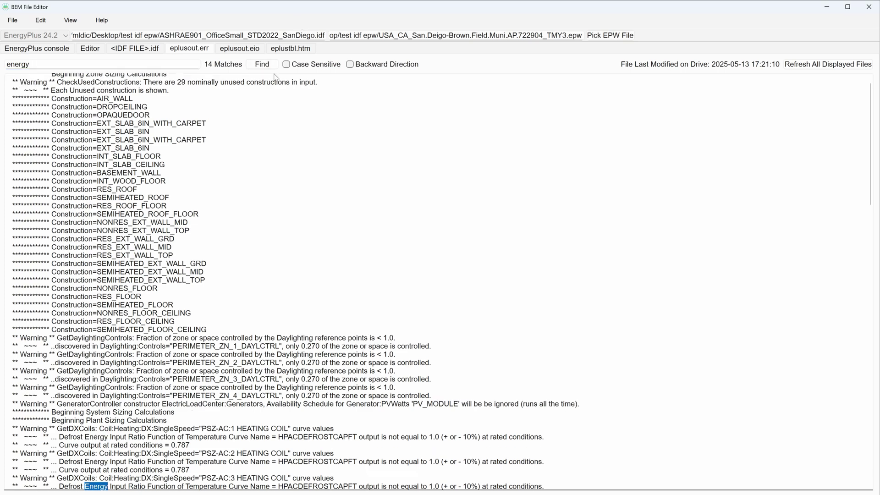
# Enable backward direction in the eplusout.err search and step back through the "energy" matches to the file's first line.
pyautogui.click(350, 64)
pyautogui.click(270, 65)
pyautogui.click(270, 65)
pyautogui.click(271, 65)
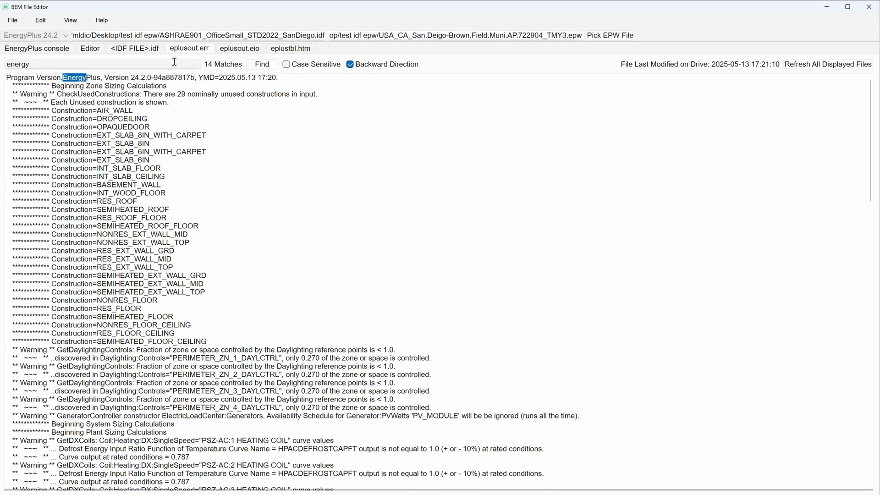
# Open the eplusout.eio output file as a table.
pyautogui.click(243, 52)
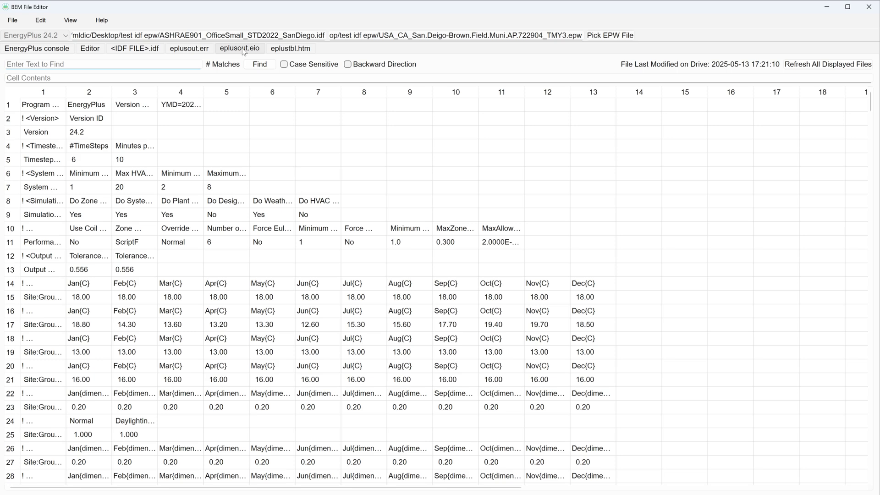
pyautogui.click(77, 22)
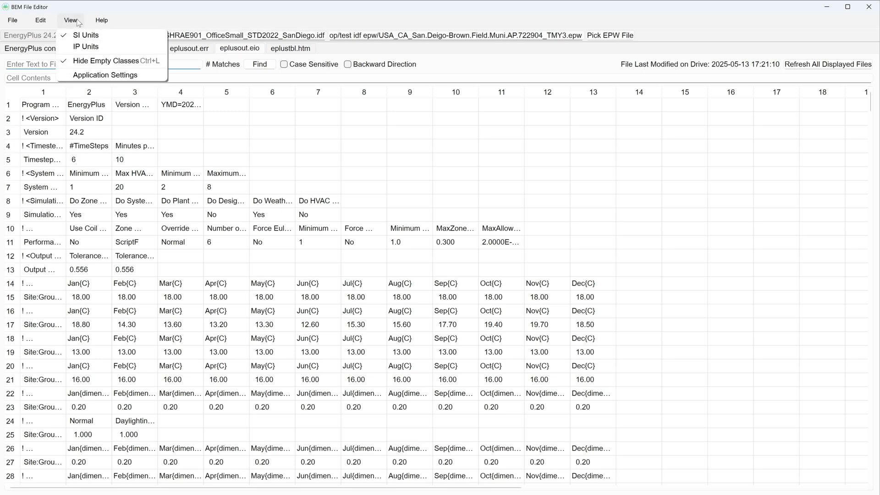
pyautogui.click(76, 75)
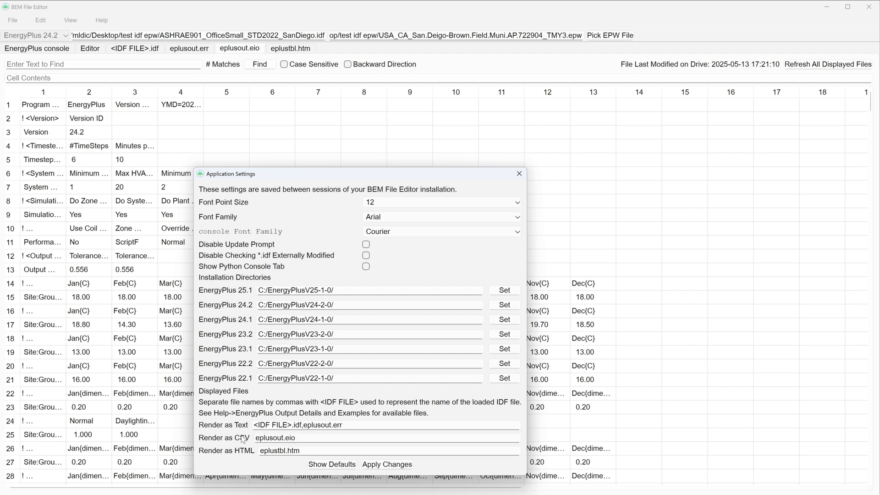
pyautogui.click(307, 437)
pyautogui.write(',eplsu')
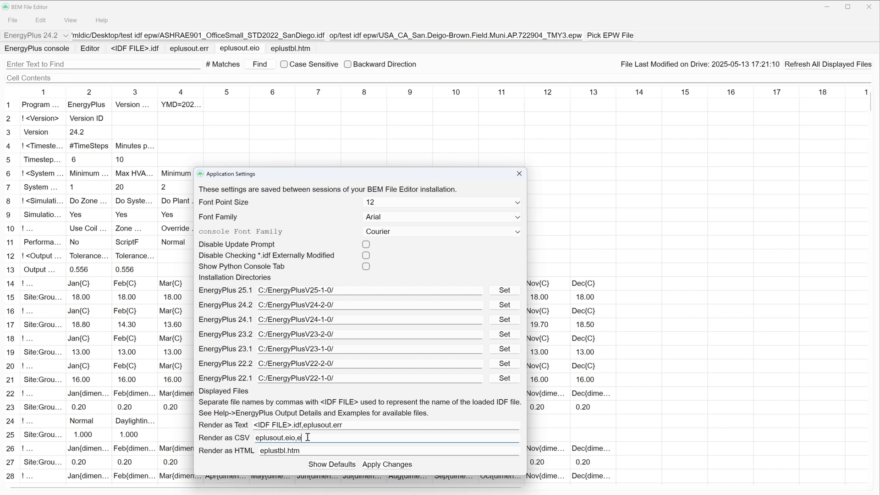
pyautogui.press('BackSpace')
pyautogui.press('BackSpace')
pyautogui.press('BackSpace')
pyautogui.press('BackSpace')
pyautogui.press('BackSpace')
pyautogui.press('BackSpace')
pyautogui.click(519, 174)
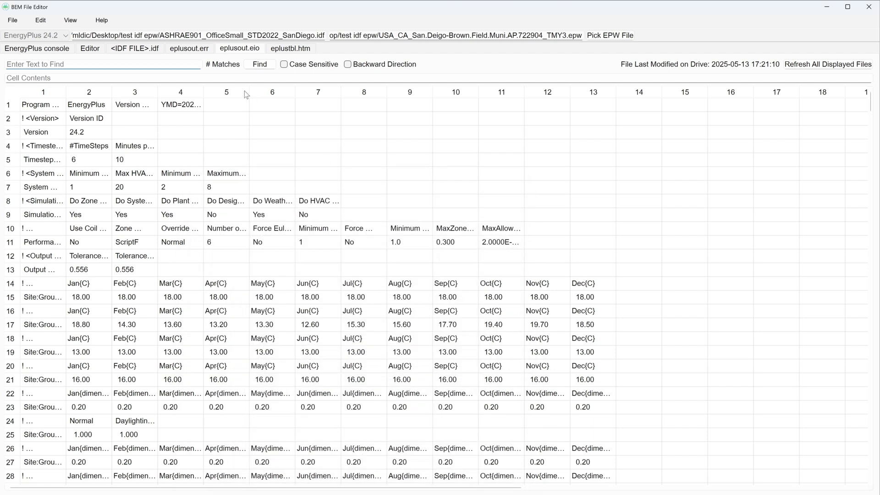
# Search the eplusout.eio table for "energy", step forward to the next match, and slightly narrow column 7.
pyautogui.write('energy')
pyautogui.click(262, 68)
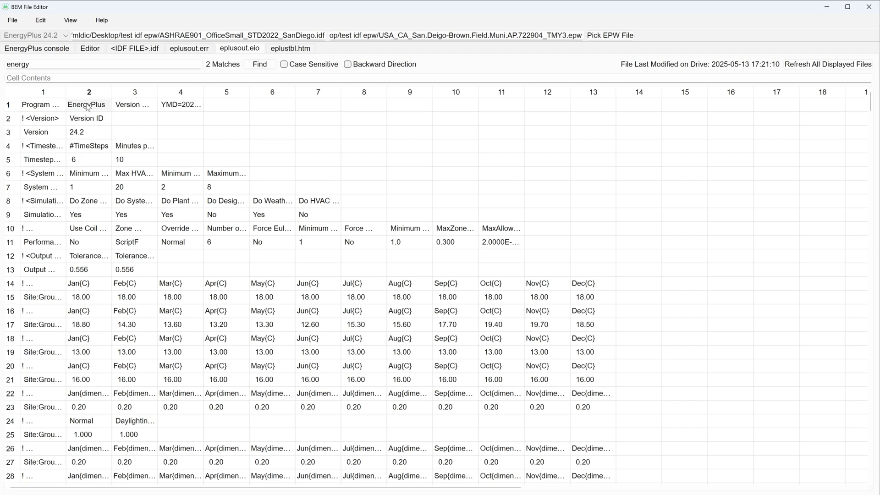
pyautogui.click(261, 69)
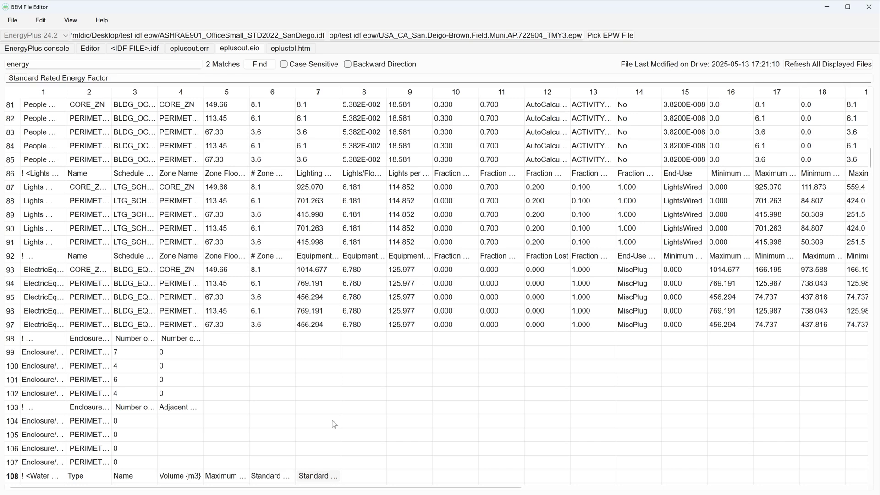
pyautogui.moveTo(347, 93)
pyautogui.mouseDown()
pyautogui.moveTo(438, 99)
pyautogui.moveTo(332, 99)
pyautogui.mouseUp()
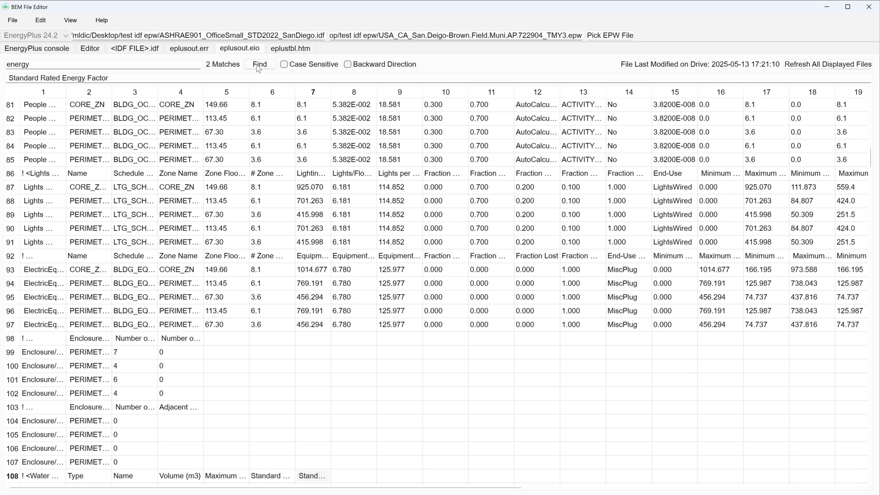
# Enable backward direction, step back to the previous "energy" match in eplusout.eio, and widen column 2.
pyautogui.click(348, 64)
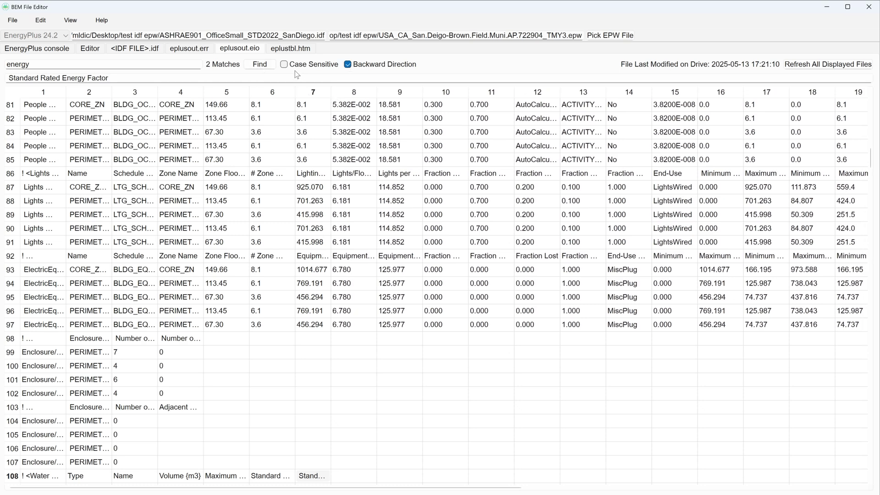
pyautogui.click(261, 64)
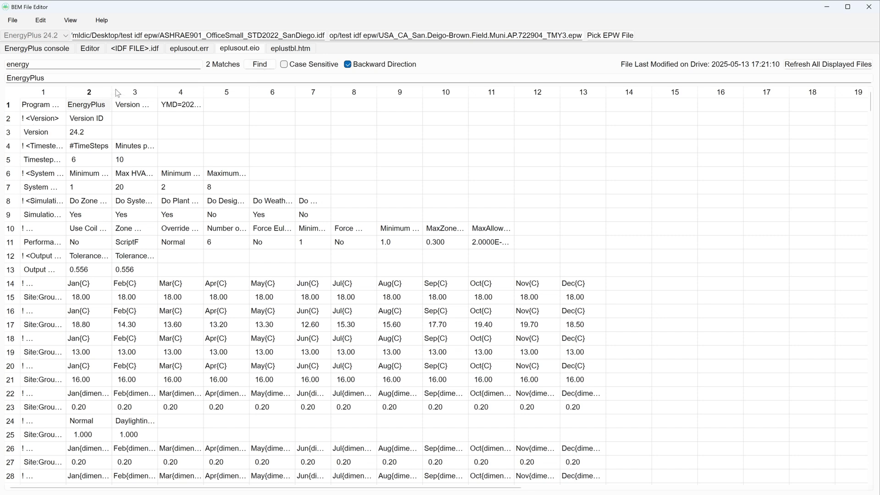
pyautogui.moveTo(112, 90); pyautogui.dragTo(137, 90)
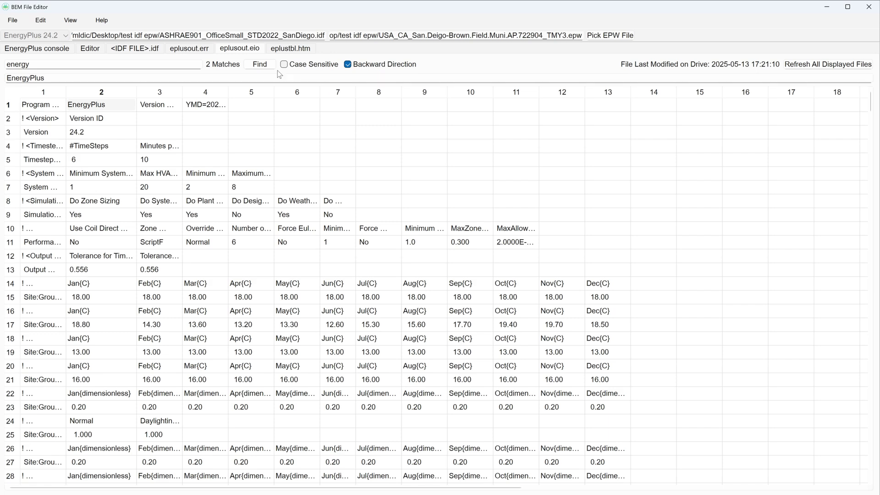
# Check in the application settings which file is rendered as HTML, then close the settings without changes.
pyautogui.click(71, 23)
pyautogui.click(98, 77)
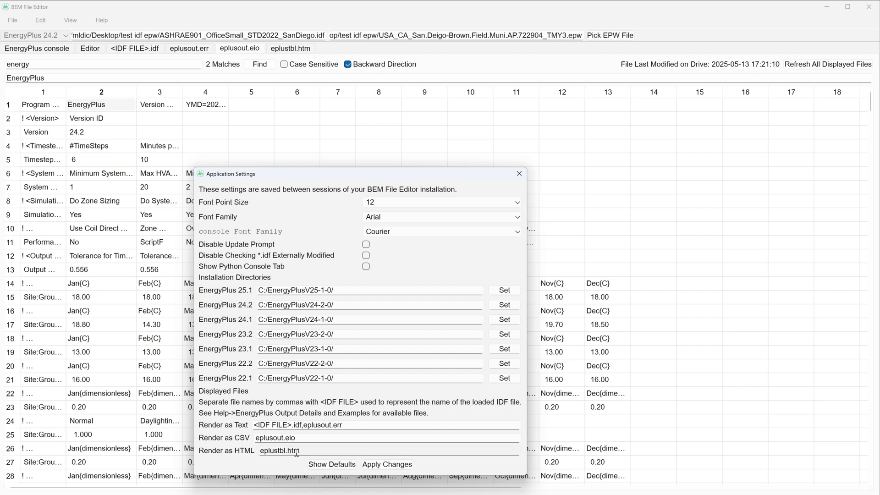
pyautogui.press('Escape')
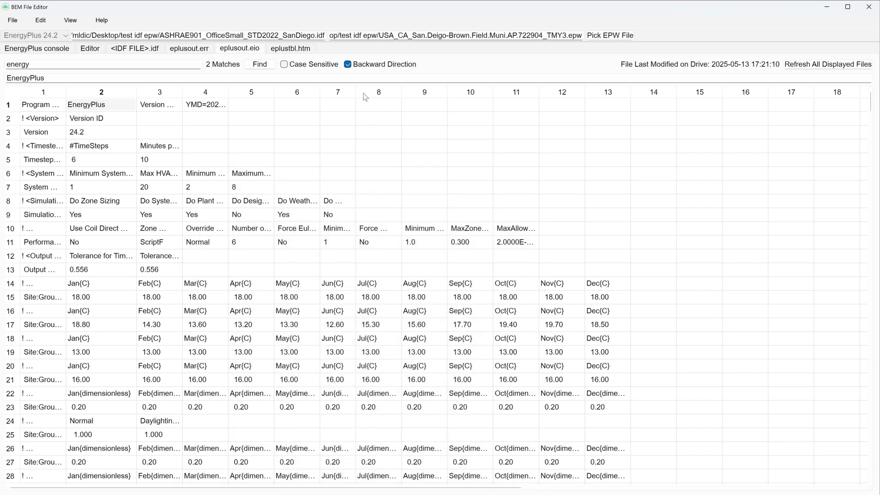
# Look through the eplustbl.htm report, from the site and source energy tables to the end uses and normalized metrics.
pyautogui.click(289, 52)
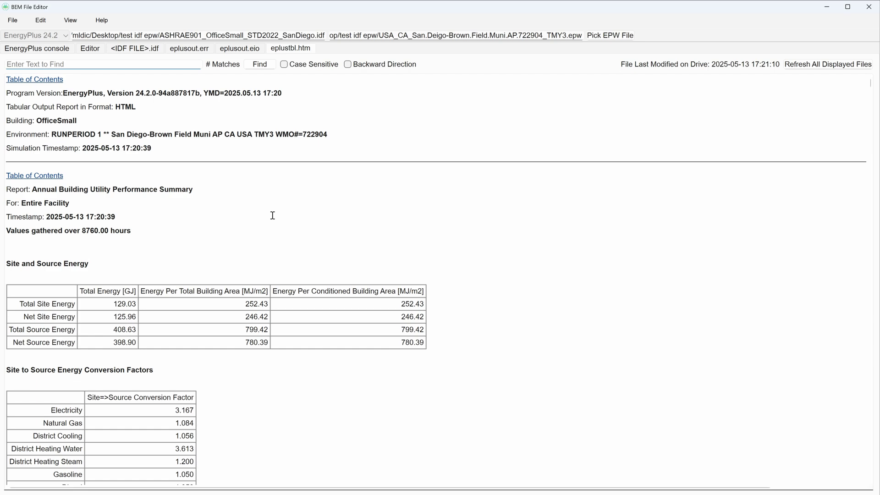
pyautogui.scroll(-4, 272, 215)
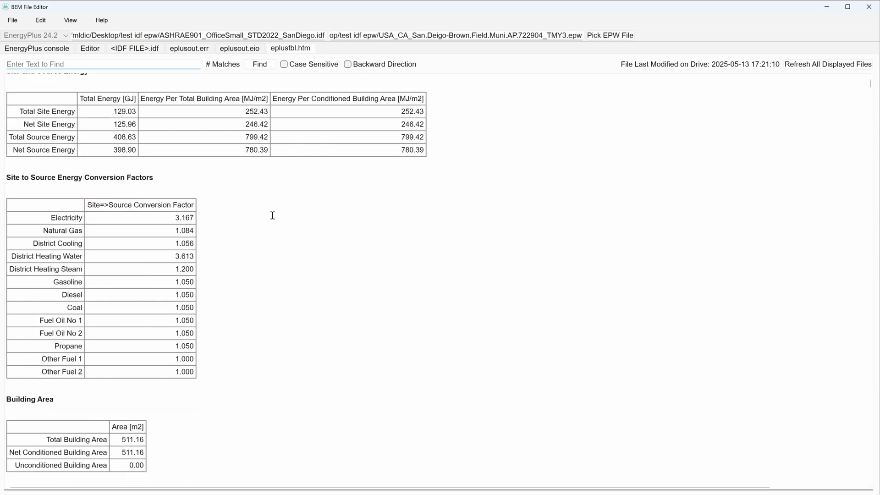
pyautogui.scroll(-2, 272, 215)
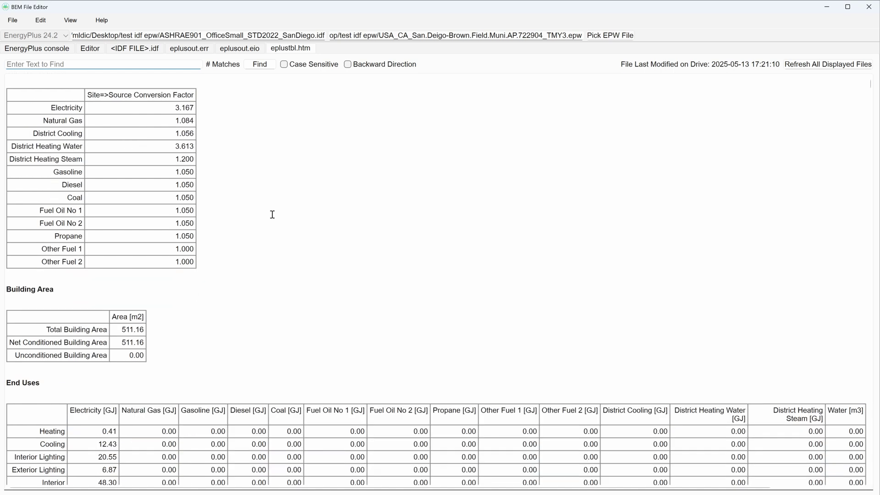
pyautogui.scroll(-8, 273, 215)
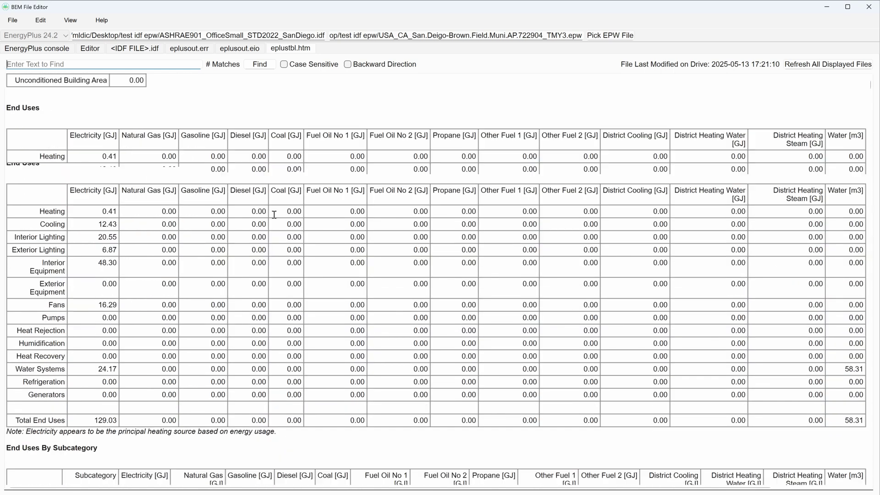
pyautogui.scroll(-8, 276, 215)
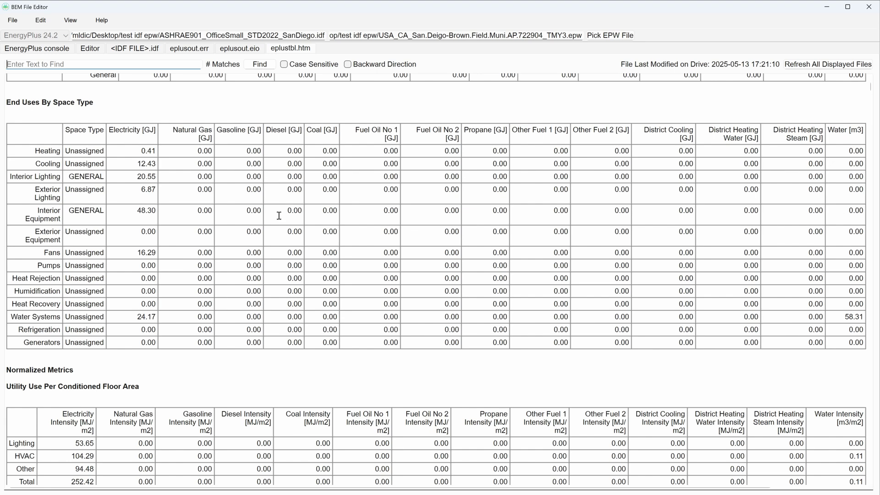
pyautogui.scroll(3, 278, 216)
pyautogui.scroll(15, 280, 216)
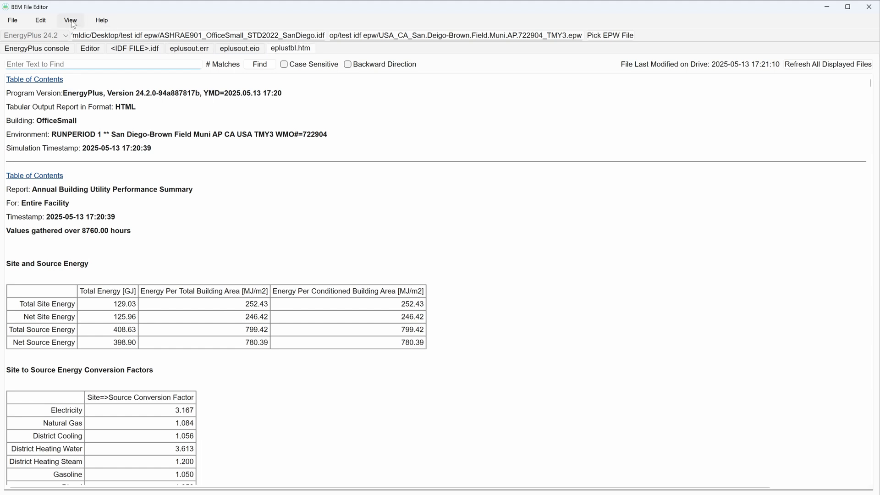
# Move eplusout.eio from the files rendered as CSV to those rendered as text and apply the settings.
pyautogui.click(68, 21)
pyautogui.click(92, 75)
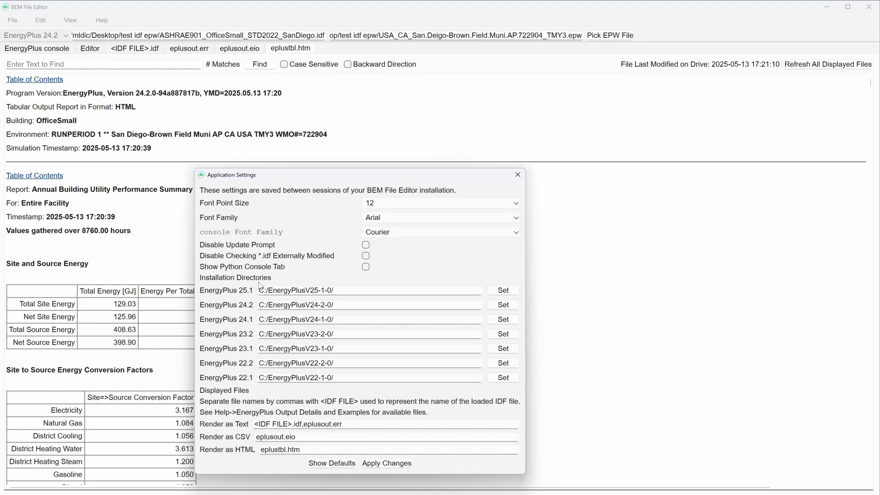
pyautogui.click(337, 443)
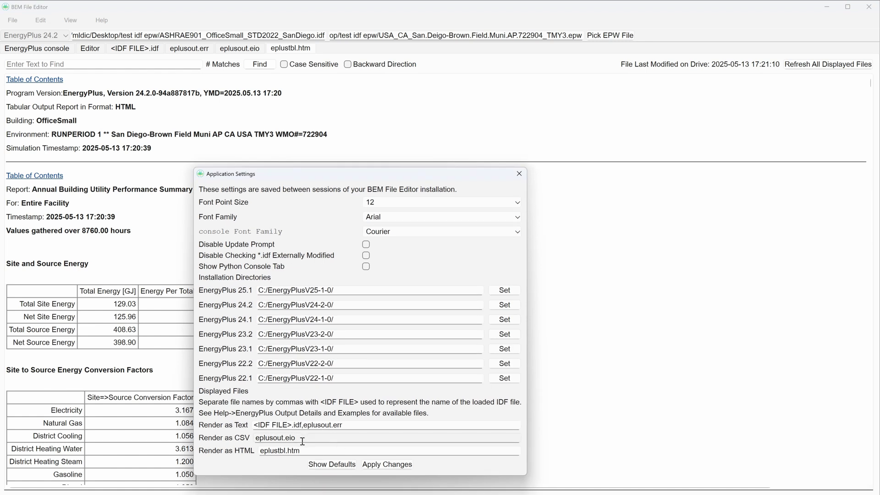
pyautogui.moveTo(300, 439); pyautogui.dragTo(250, 439)
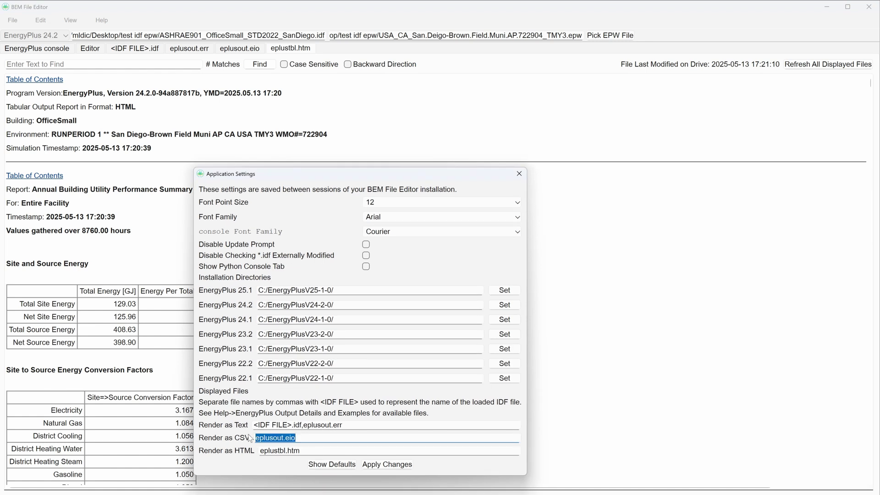
pyautogui.hotkey('ctrl', 'x')
pyautogui.click(379, 425)
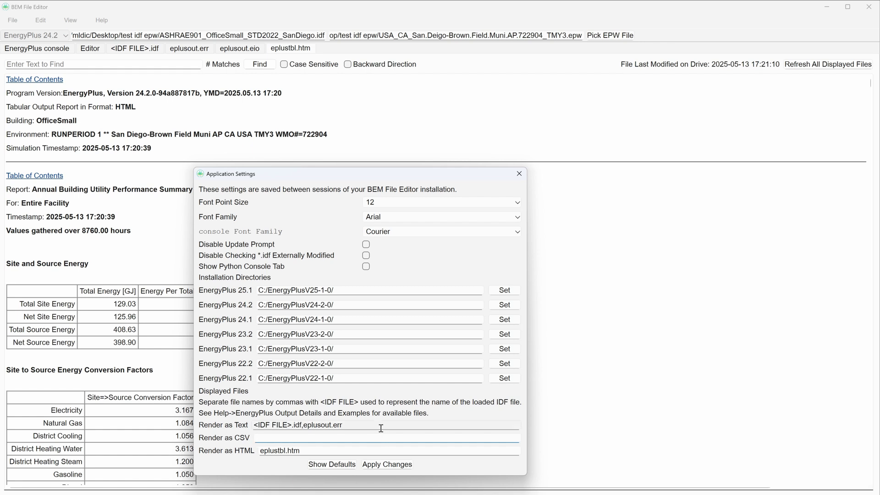
pyautogui.write(',')
pyautogui.hotkey('ctrl', 'v')
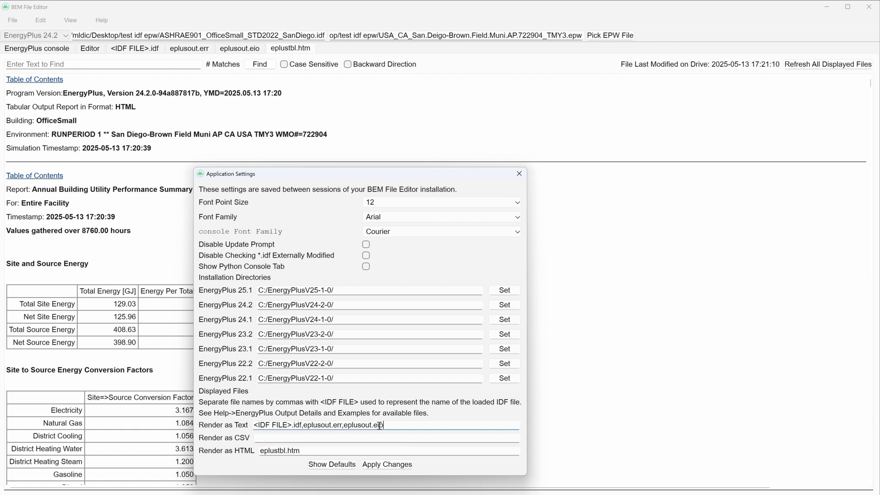
pyautogui.click(398, 466)
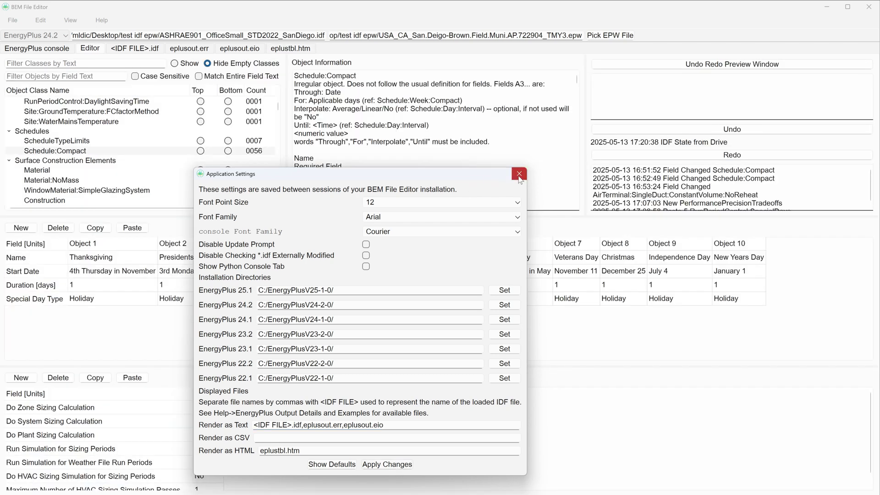
pyautogui.click(519, 174)
# View eplusout.eio as text and highlight the Site:GroundTemperature:BuildingSurface header and its monthly values.
pyautogui.click(238, 50)
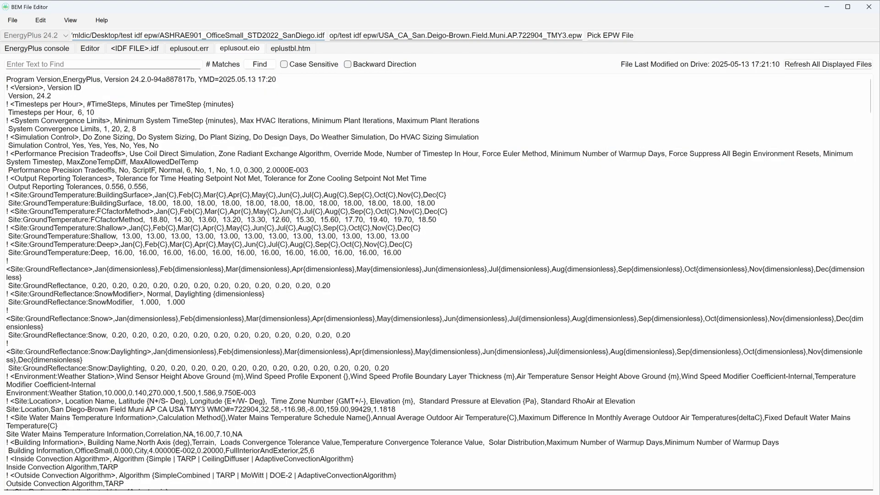
pyautogui.moveTo(10, 195); pyautogui.dragTo(154, 194)
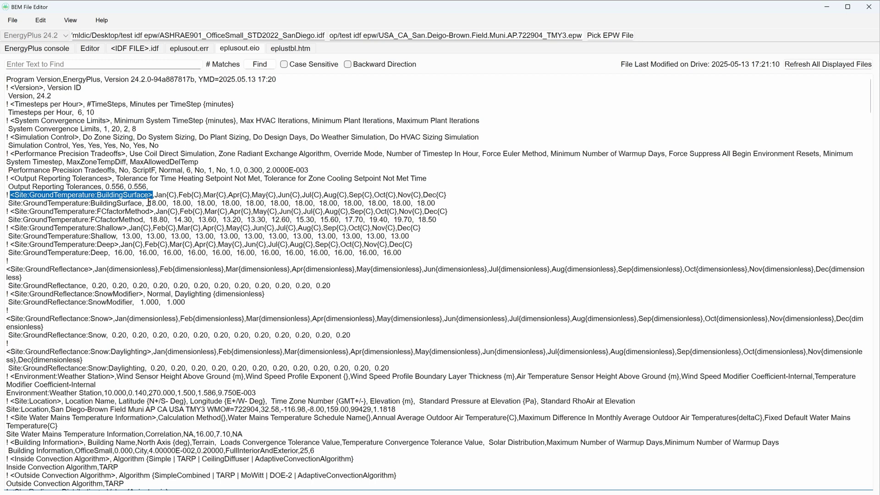
pyautogui.moveTo(148, 203); pyautogui.dragTo(435, 203)
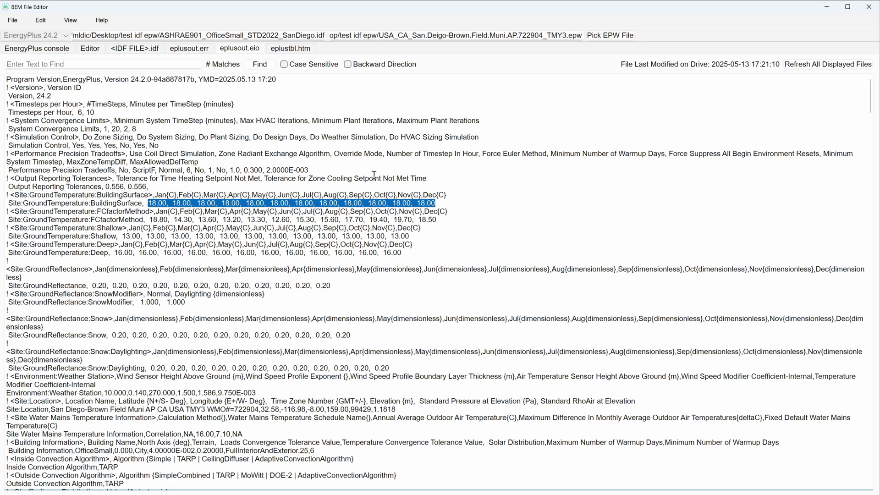
# Move eplusout.eio back from the files rendered as text to those rendered as CSV and apply the settings.
pyautogui.click(71, 21)
pyautogui.click(105, 74)
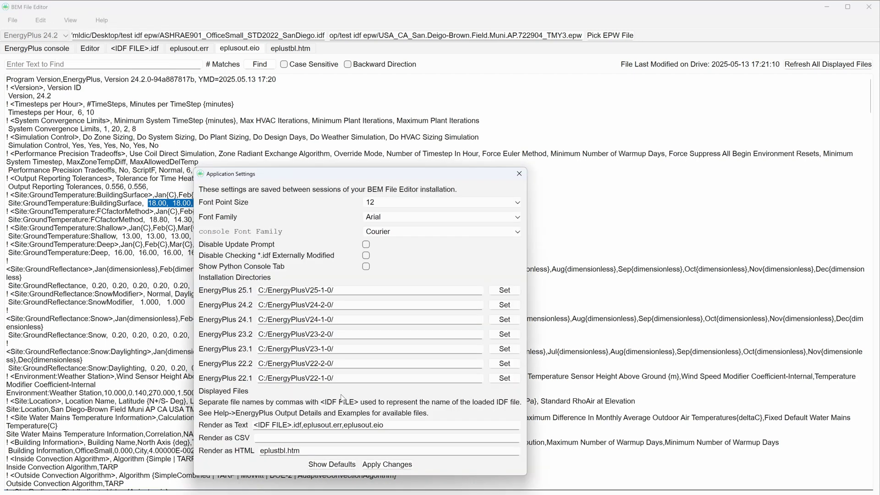
pyautogui.moveTo(387, 425); pyautogui.dragTo(347, 426)
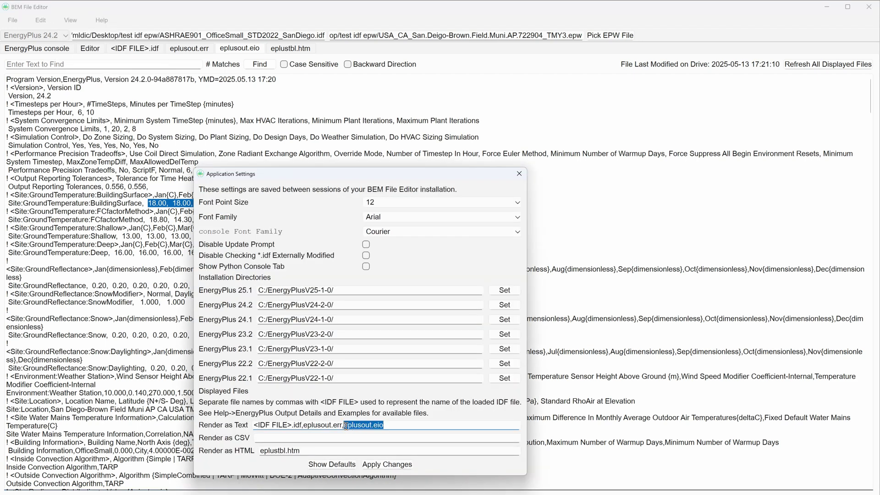
pyautogui.press('BackSpace')
pyautogui.click(347, 437)
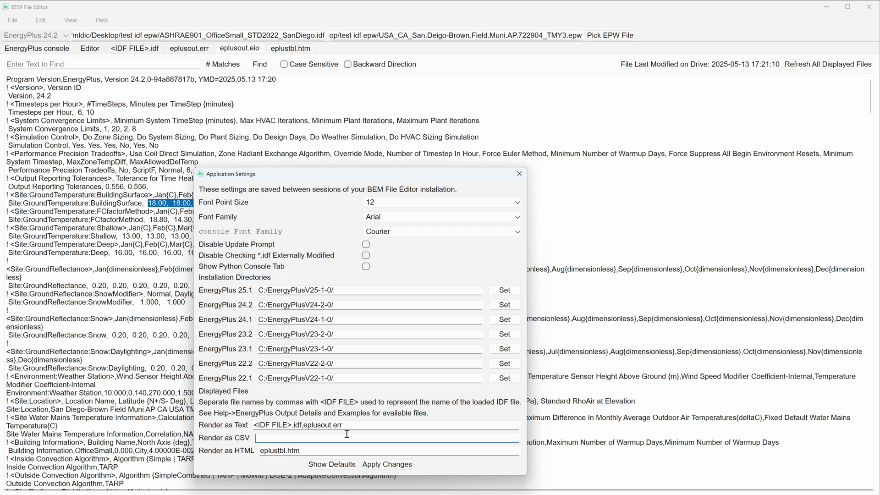
pyautogui.hotkey('ctrl', 'v')
pyautogui.click(386, 465)
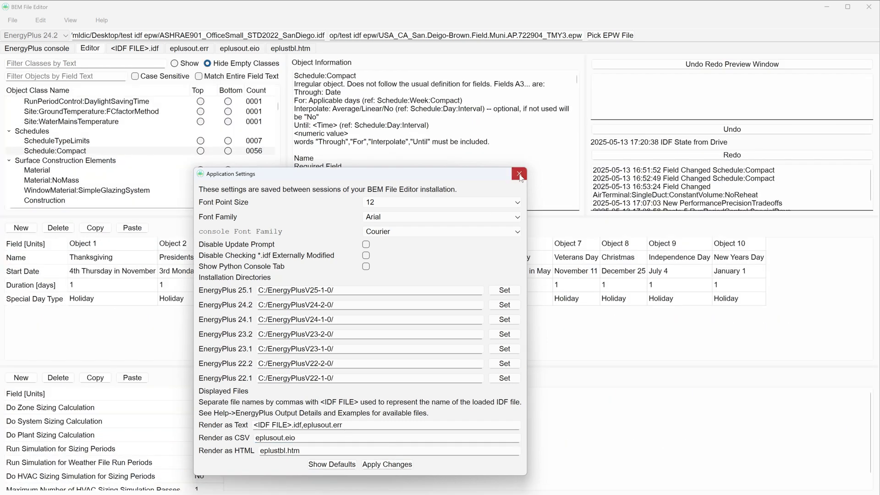
pyautogui.click(519, 175)
# View each displayed file in turn: eplusout.eio as a table, the IDF file, eplusout.err, and the eplustbl.htm report.
pyautogui.click(246, 49)
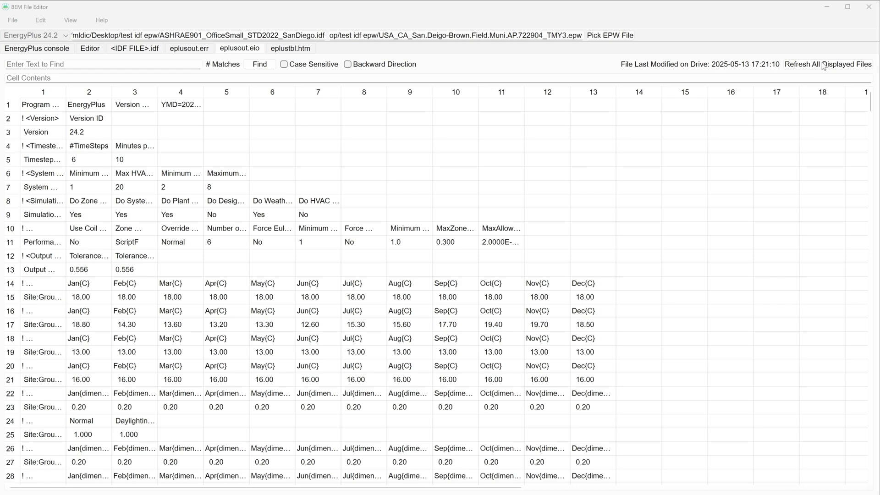
pyautogui.click(139, 51)
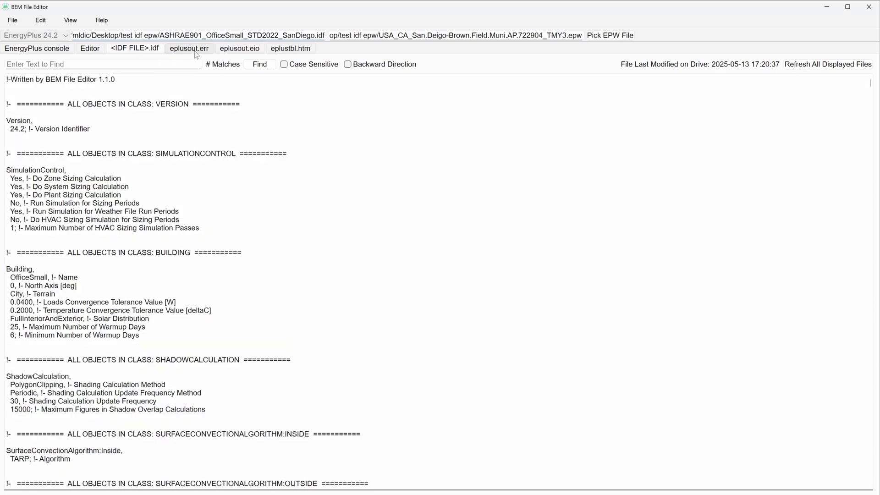
pyautogui.click(194, 51)
pyautogui.click(239, 49)
pyautogui.click(290, 49)
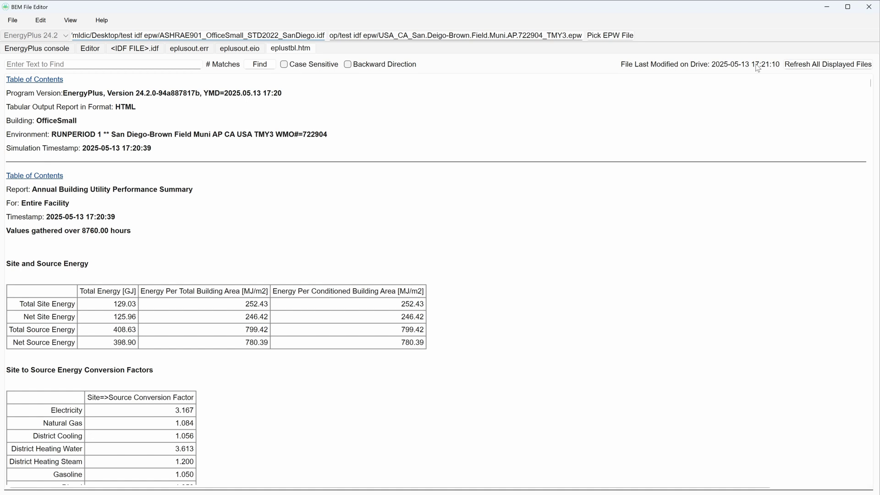
# Refresh all displayed files, and disable the update prompt in the application settings, applying the change.
pyautogui.click(837, 63)
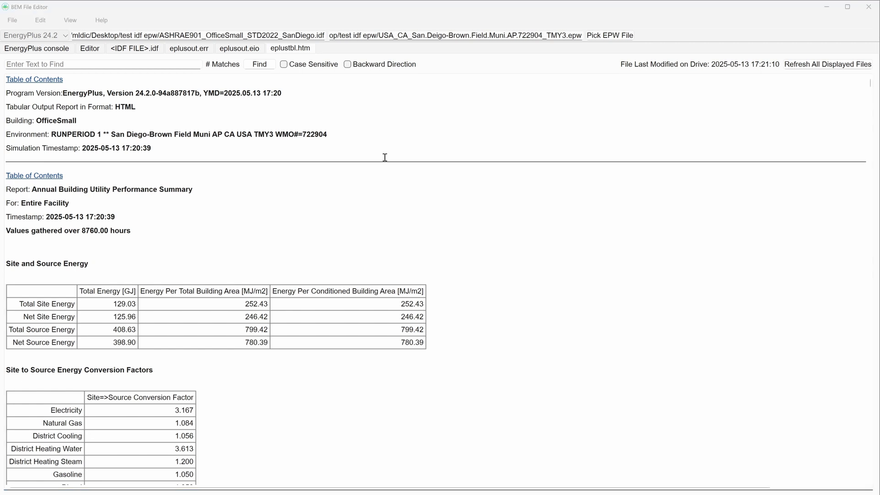
pyautogui.click(68, 19)
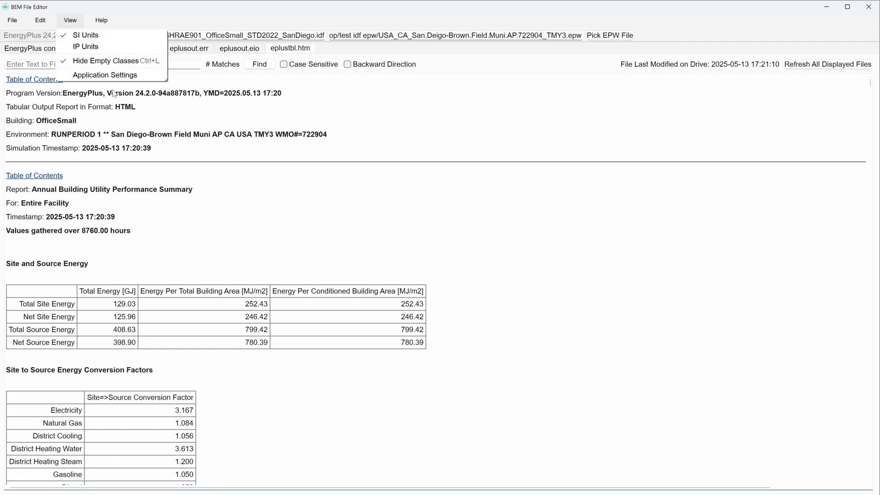
pyautogui.click(105, 75)
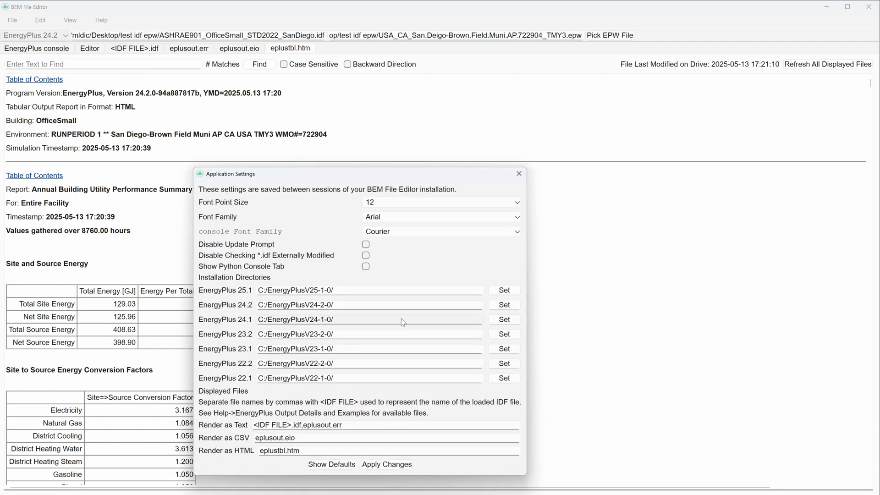
pyautogui.click(275, 244)
pyautogui.click(395, 466)
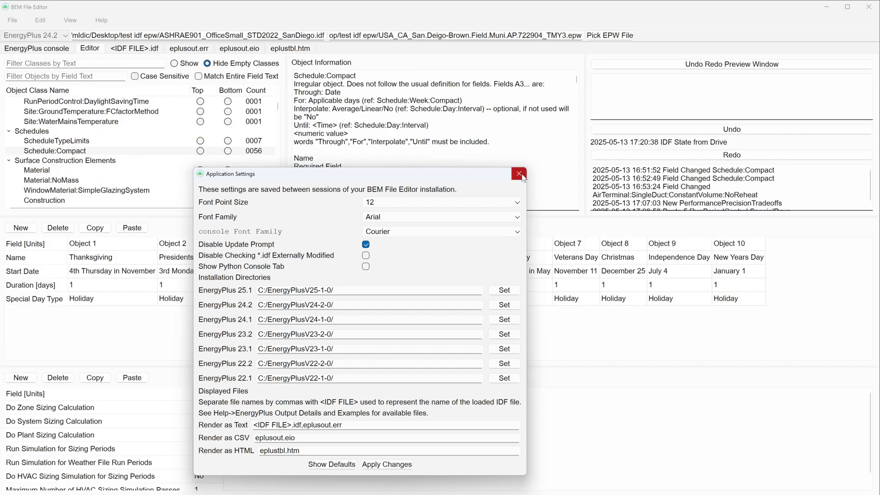
pyautogui.click(520, 175)
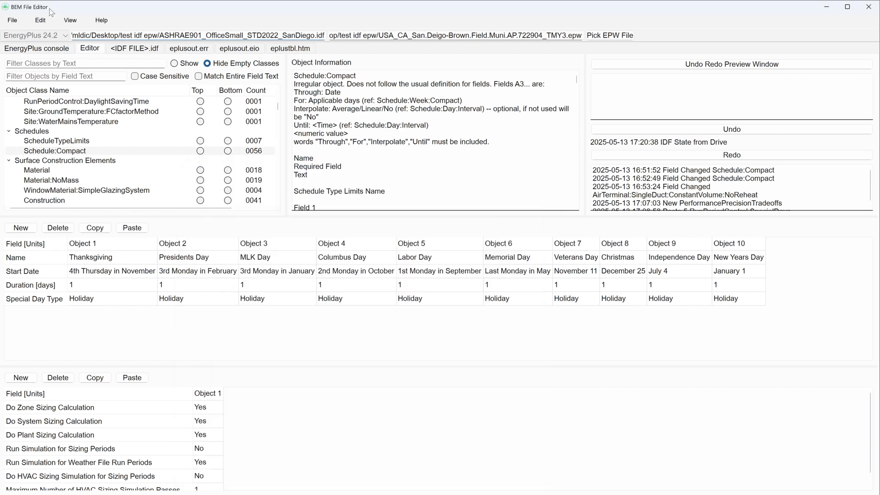
# Check for a new version of the BEM File Editor and dismiss the version notice.
pyautogui.click(73, 21)
pyautogui.moveTo(101, 21)
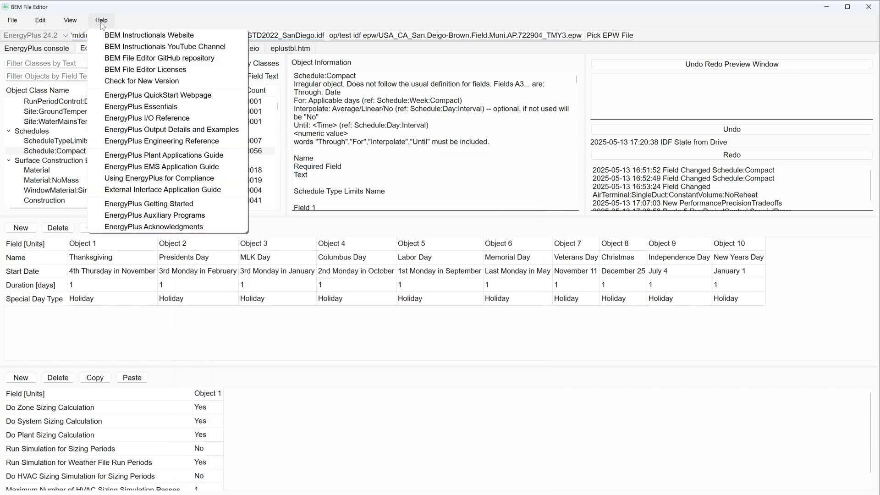
pyautogui.click(116, 82)
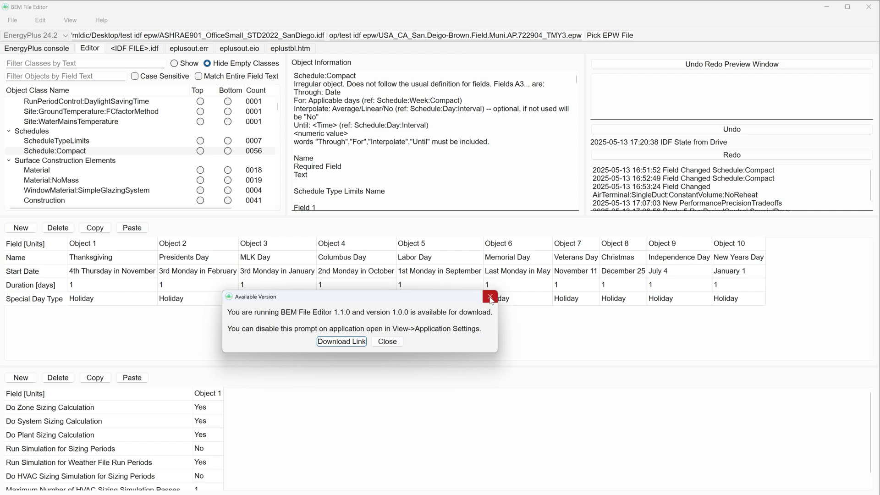
pyautogui.click(387, 341)
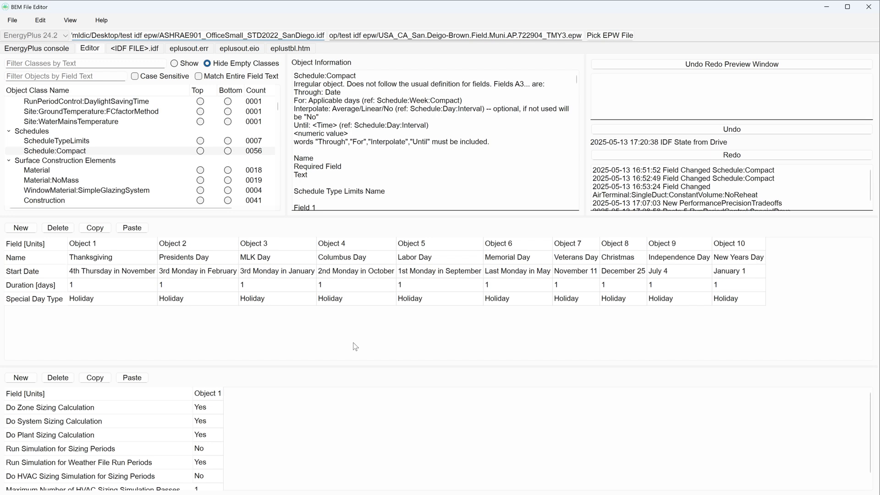
# From the file-opening dialog, open ASHRAE901_OfficeSmall_STD2022_SanDiego.idf for editing in Notepad, and dismiss the dialog without loading a file.
pyautogui.click(12, 20)
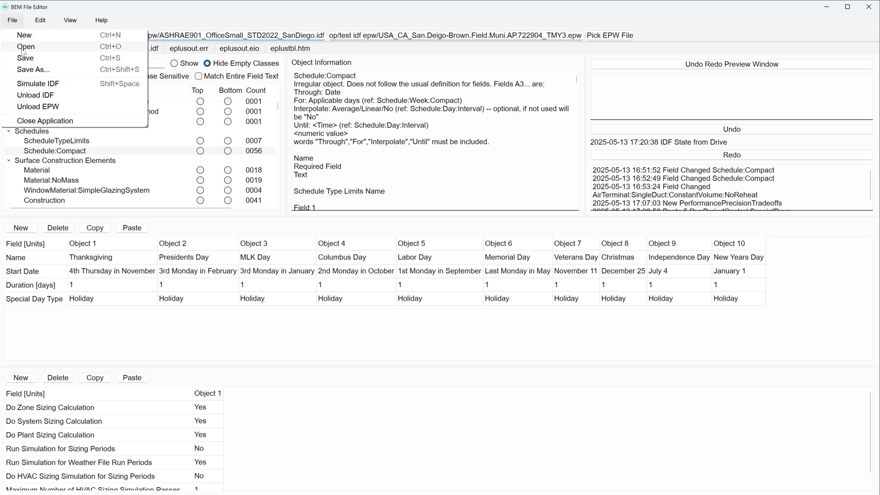
pyautogui.click(23, 47)
pyautogui.click(170, 110)
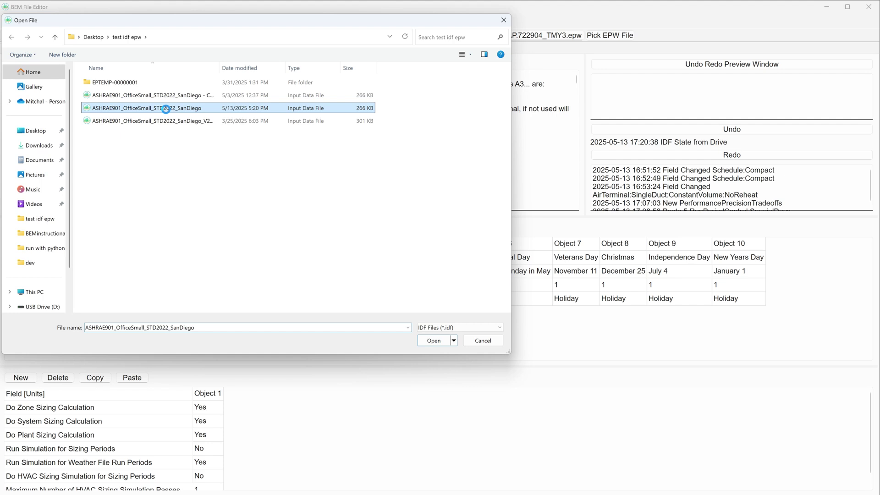
pyautogui.rightClick(170, 114)
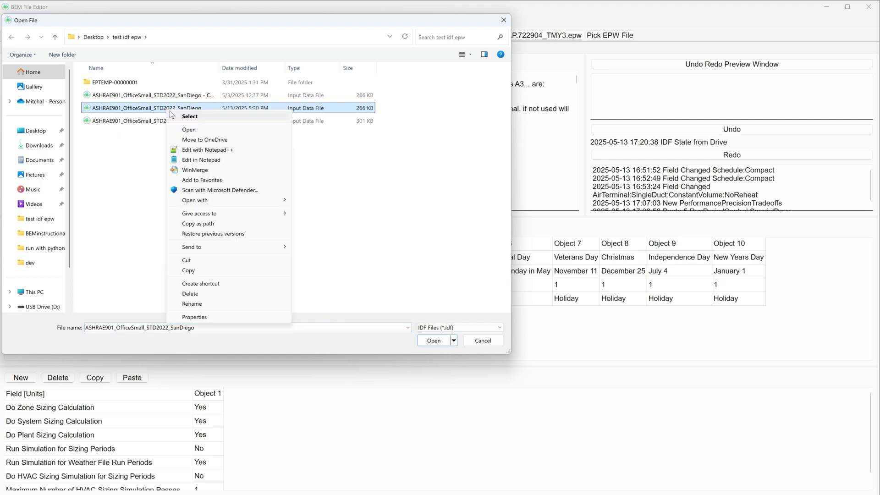
pyautogui.click(216, 162)
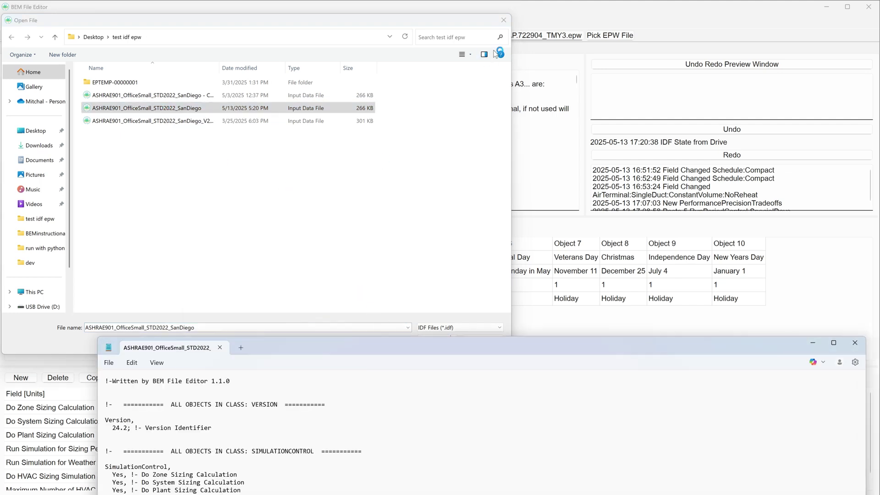
pyautogui.click(493, 7)
pyautogui.press('Return')
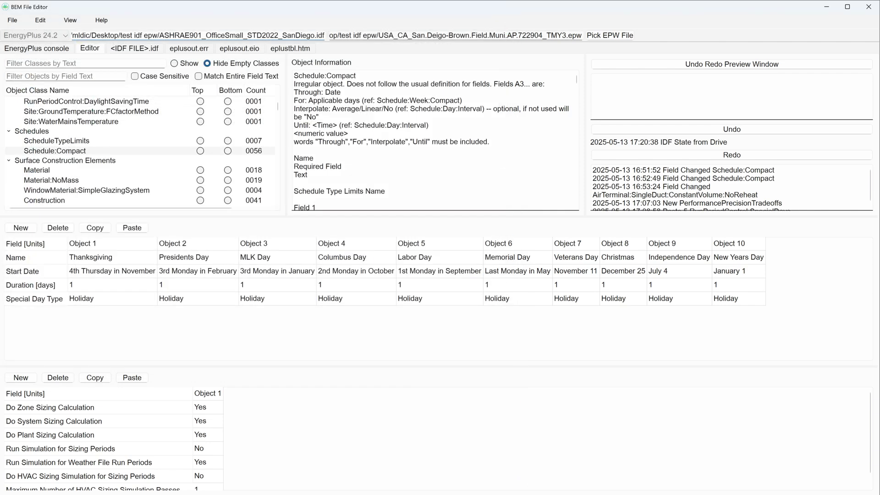
# In Notepad, remove two characters at the end of the Version Identifier line, save, and return to BEM File Editor to acknowledge the external change.
pyautogui.hotkey('alt', 'Tab')
pyautogui.moveTo(449, 362); pyautogui.dragTo(422, 215)
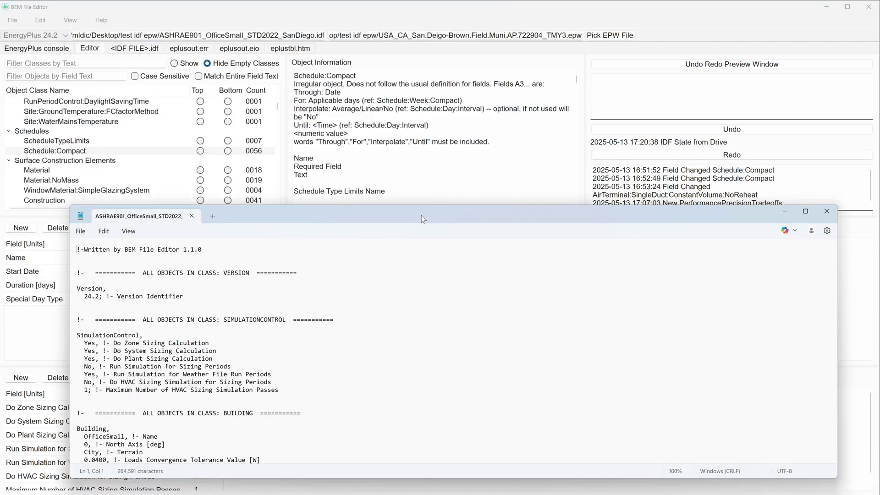
pyautogui.click(191, 299)
pyautogui.press('BackSpace')
pyautogui.press('BackSpace')
pyautogui.hotkey('ctrl', 's')
pyautogui.click(445, 194)
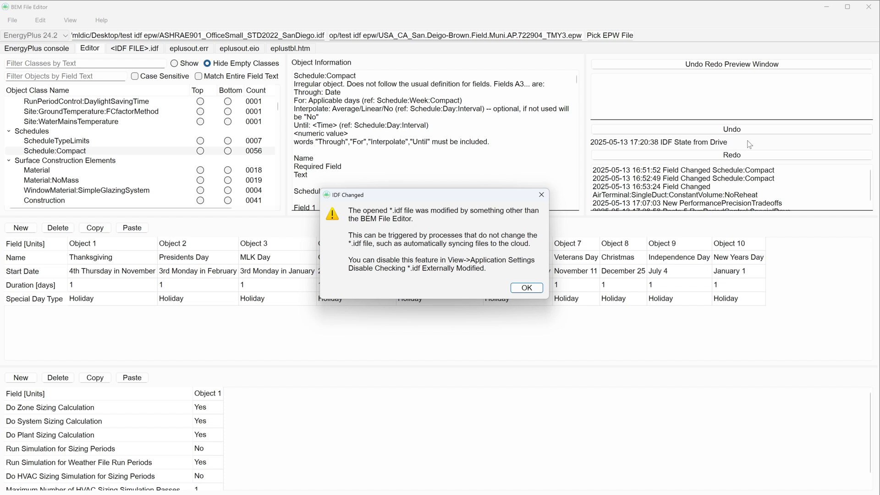
pyautogui.click(525, 288)
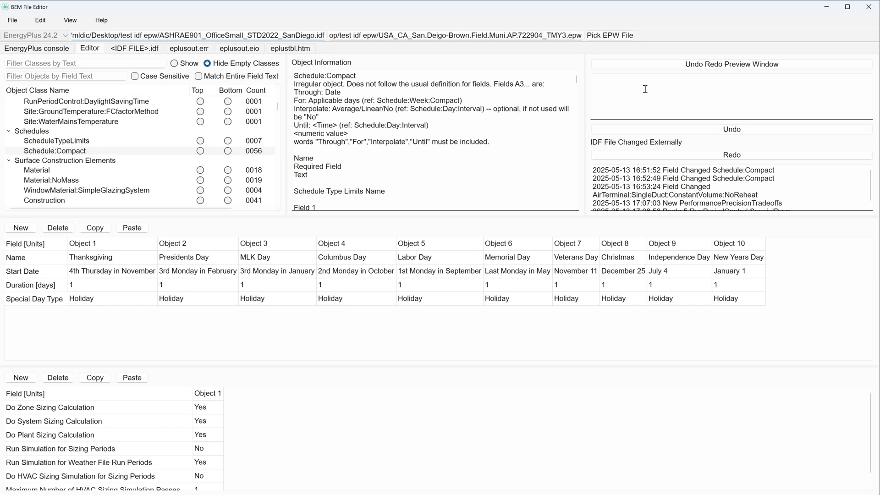
# In the application settings, disable checking for externally modified IDF files, show the Python console tab, and apply the changes.
pyautogui.click(70, 21)
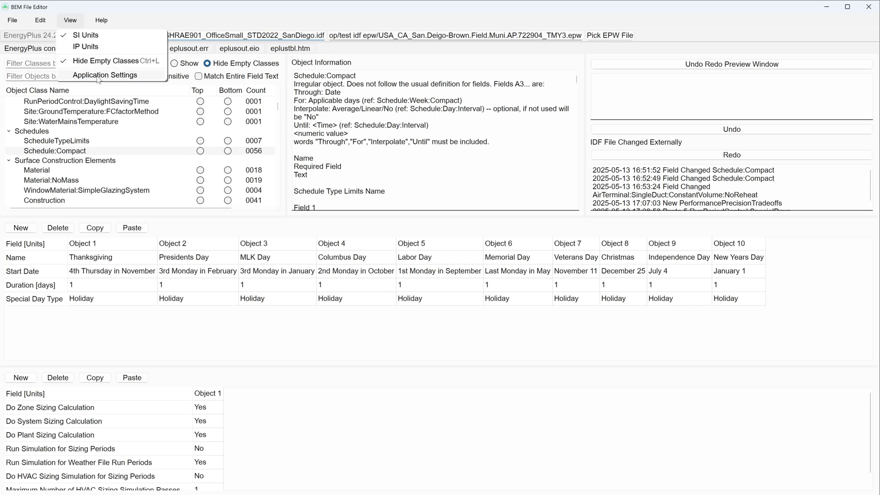
pyautogui.click(102, 75)
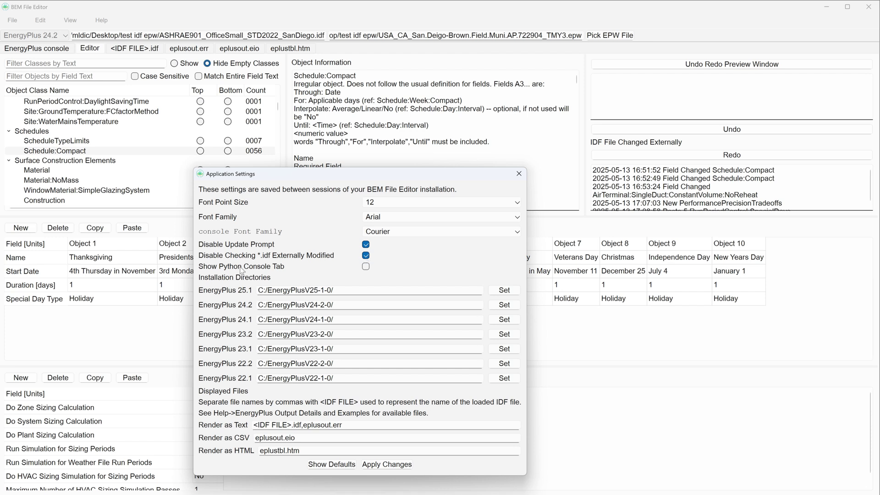
pyautogui.click(366, 266)
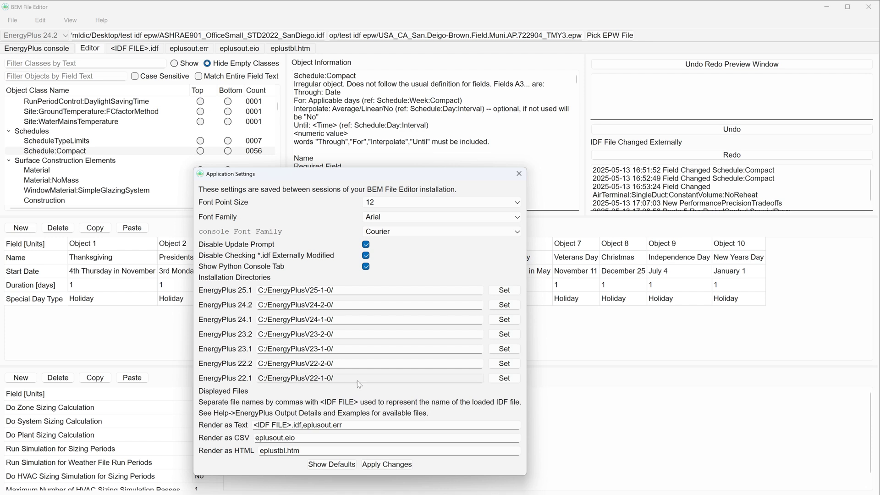
pyautogui.click(403, 465)
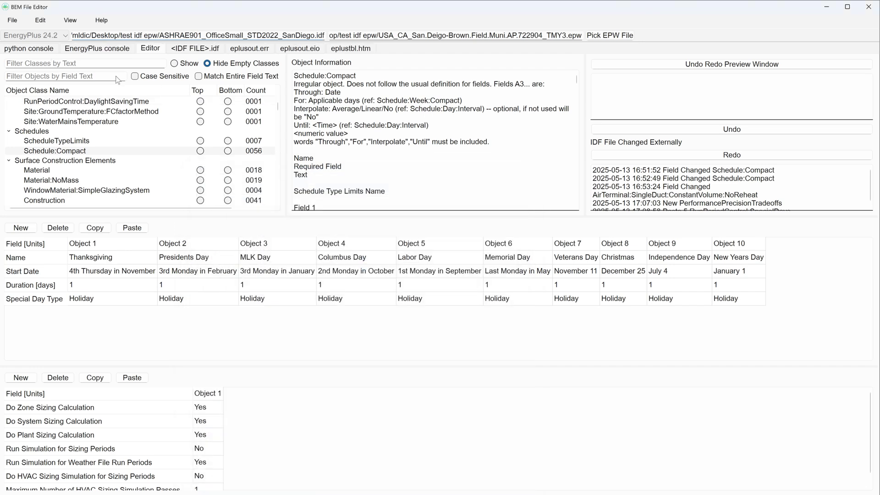
# Clear the Python console's log and return to the object editor.
pyautogui.click(24, 49)
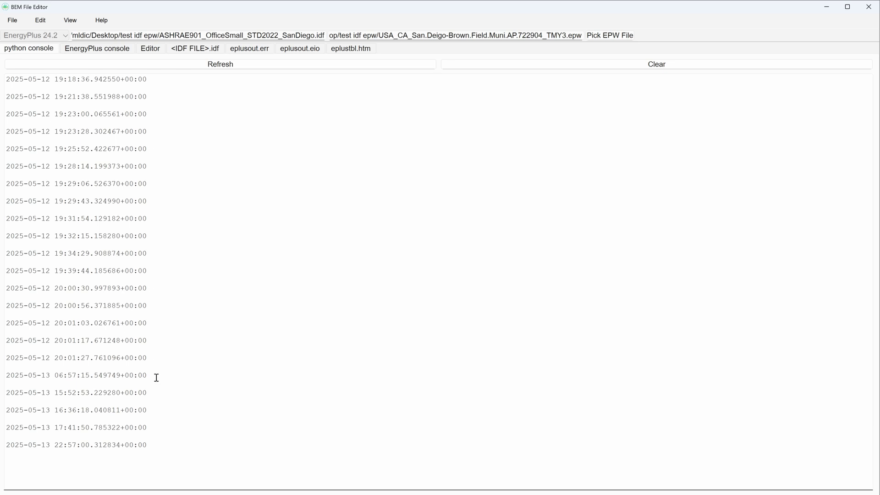
pyautogui.click(516, 65)
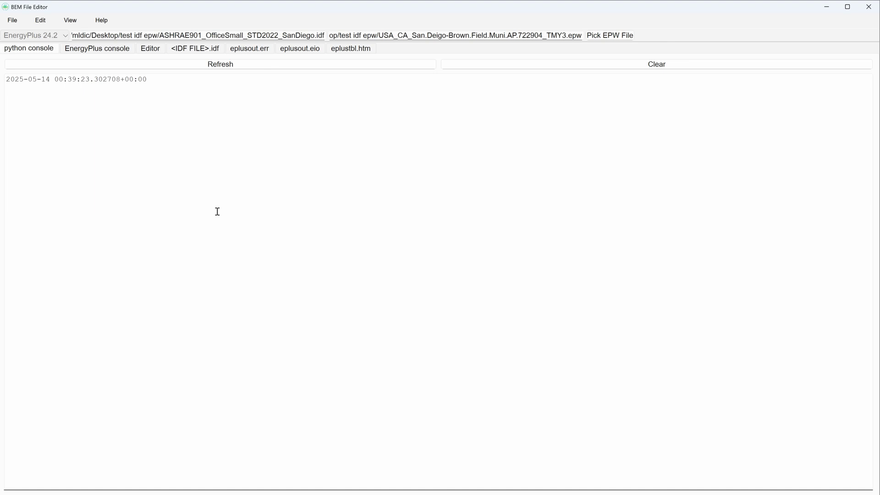
pyautogui.click(152, 49)
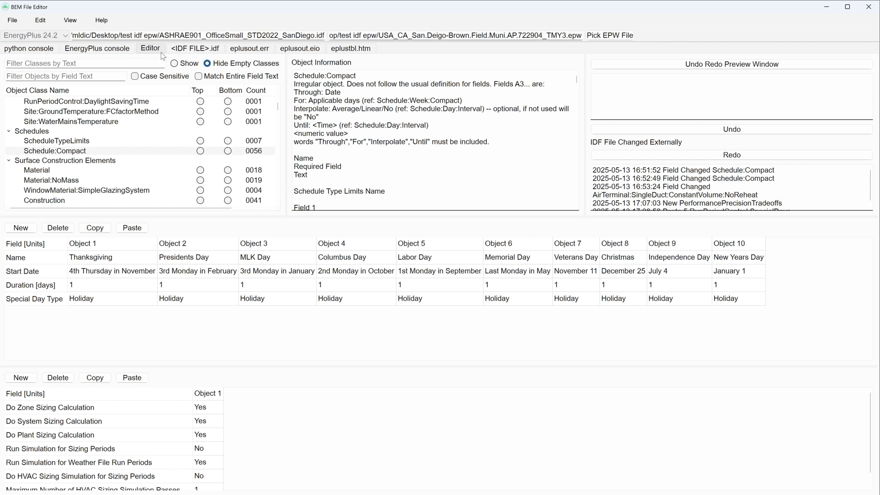